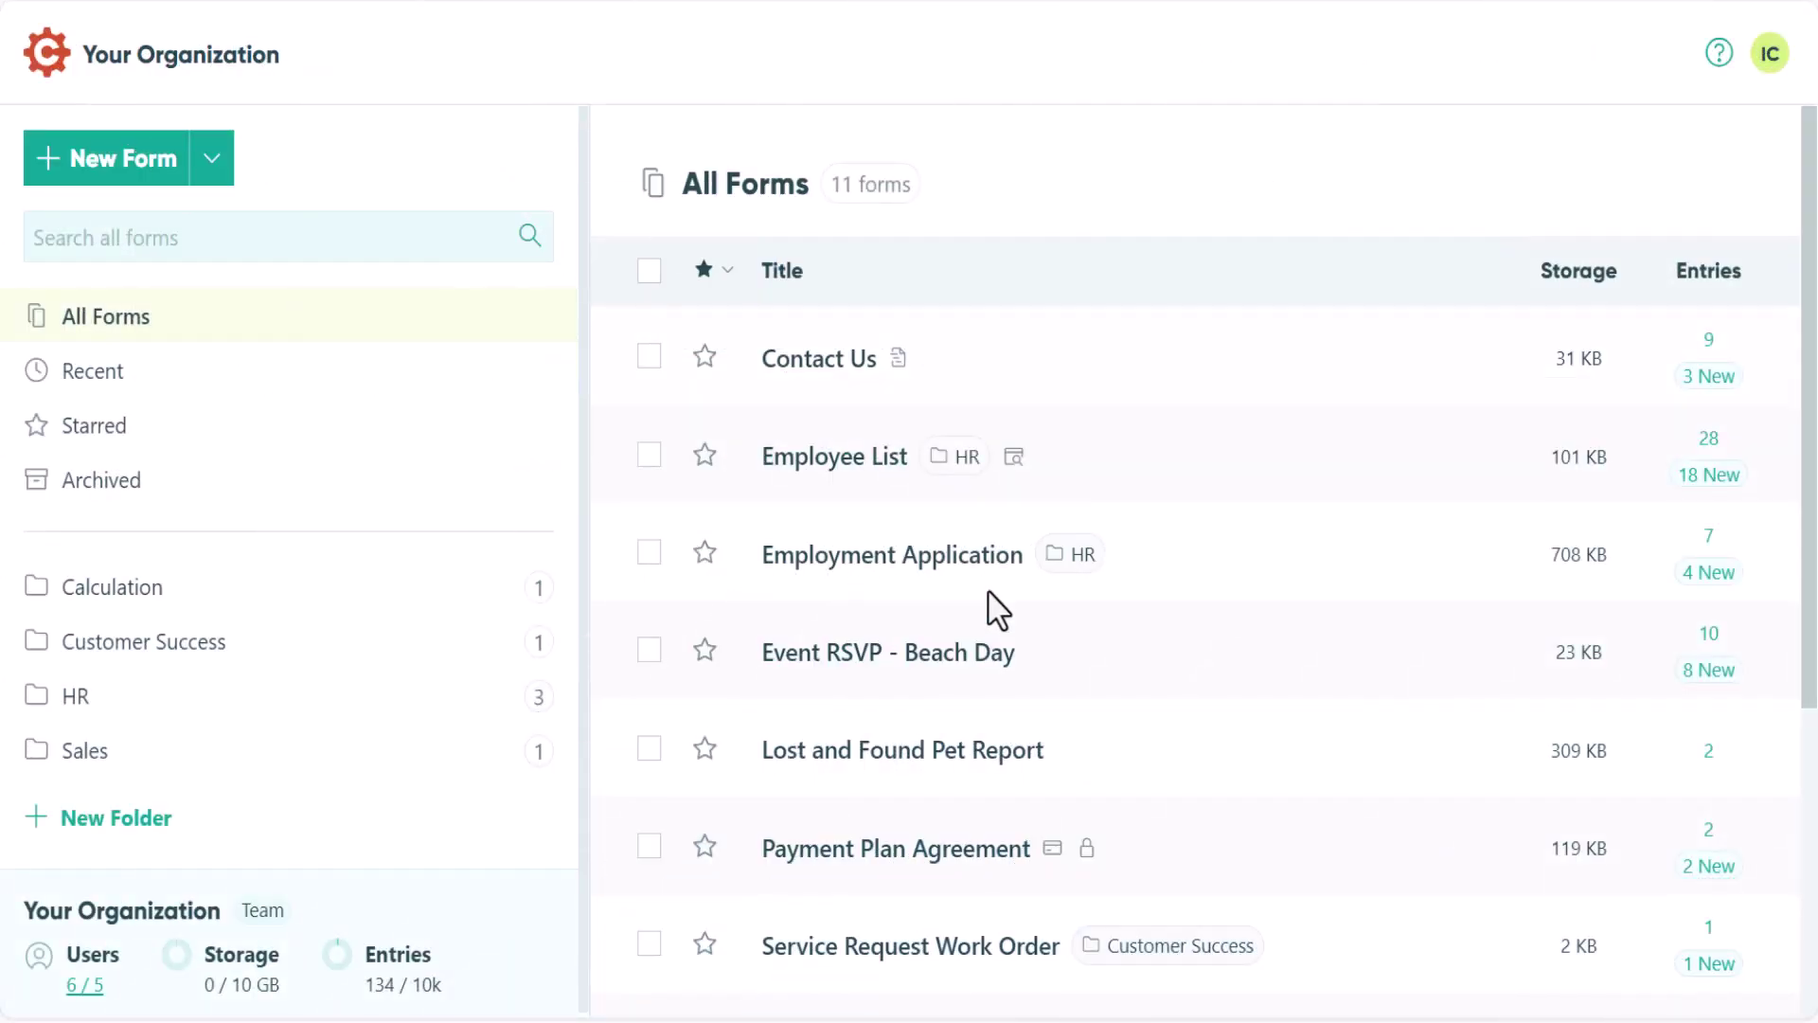
# Open the Lost and Found Pet Report form and scroll through its Contact and Pet Information fields.
pyautogui.click(894, 752)
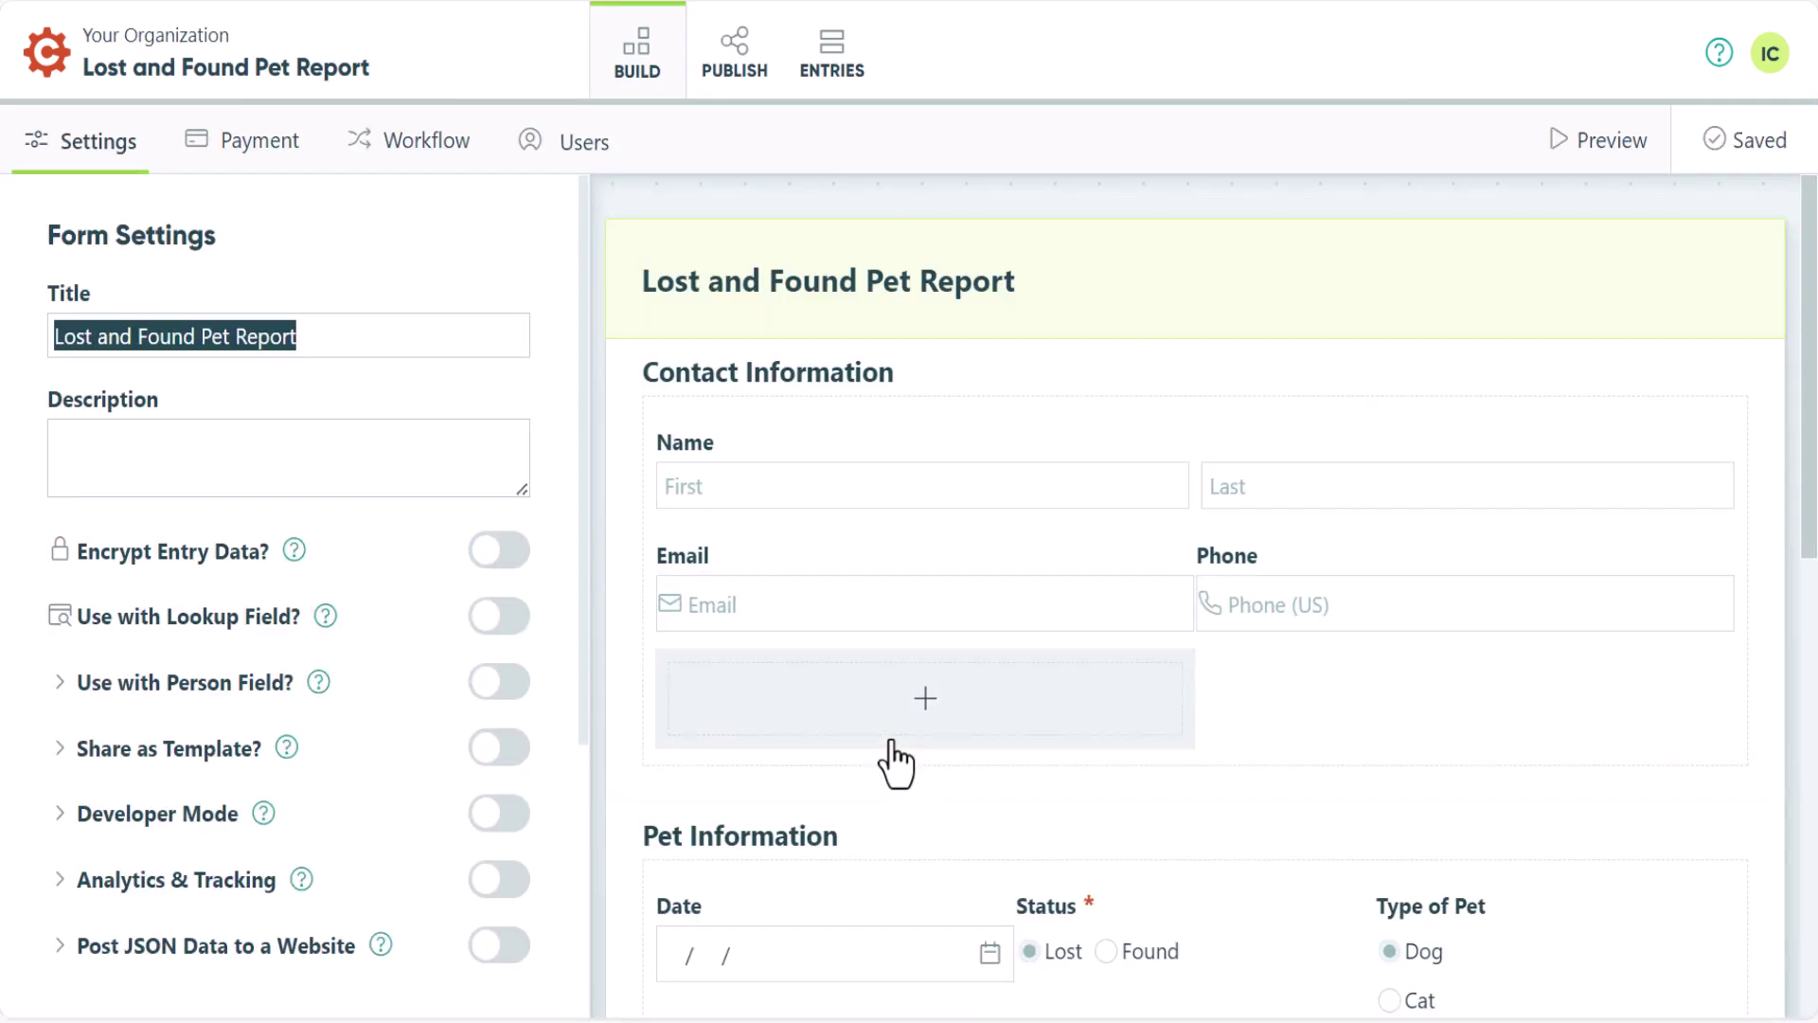
pyautogui.scroll(-2, 895, 762)
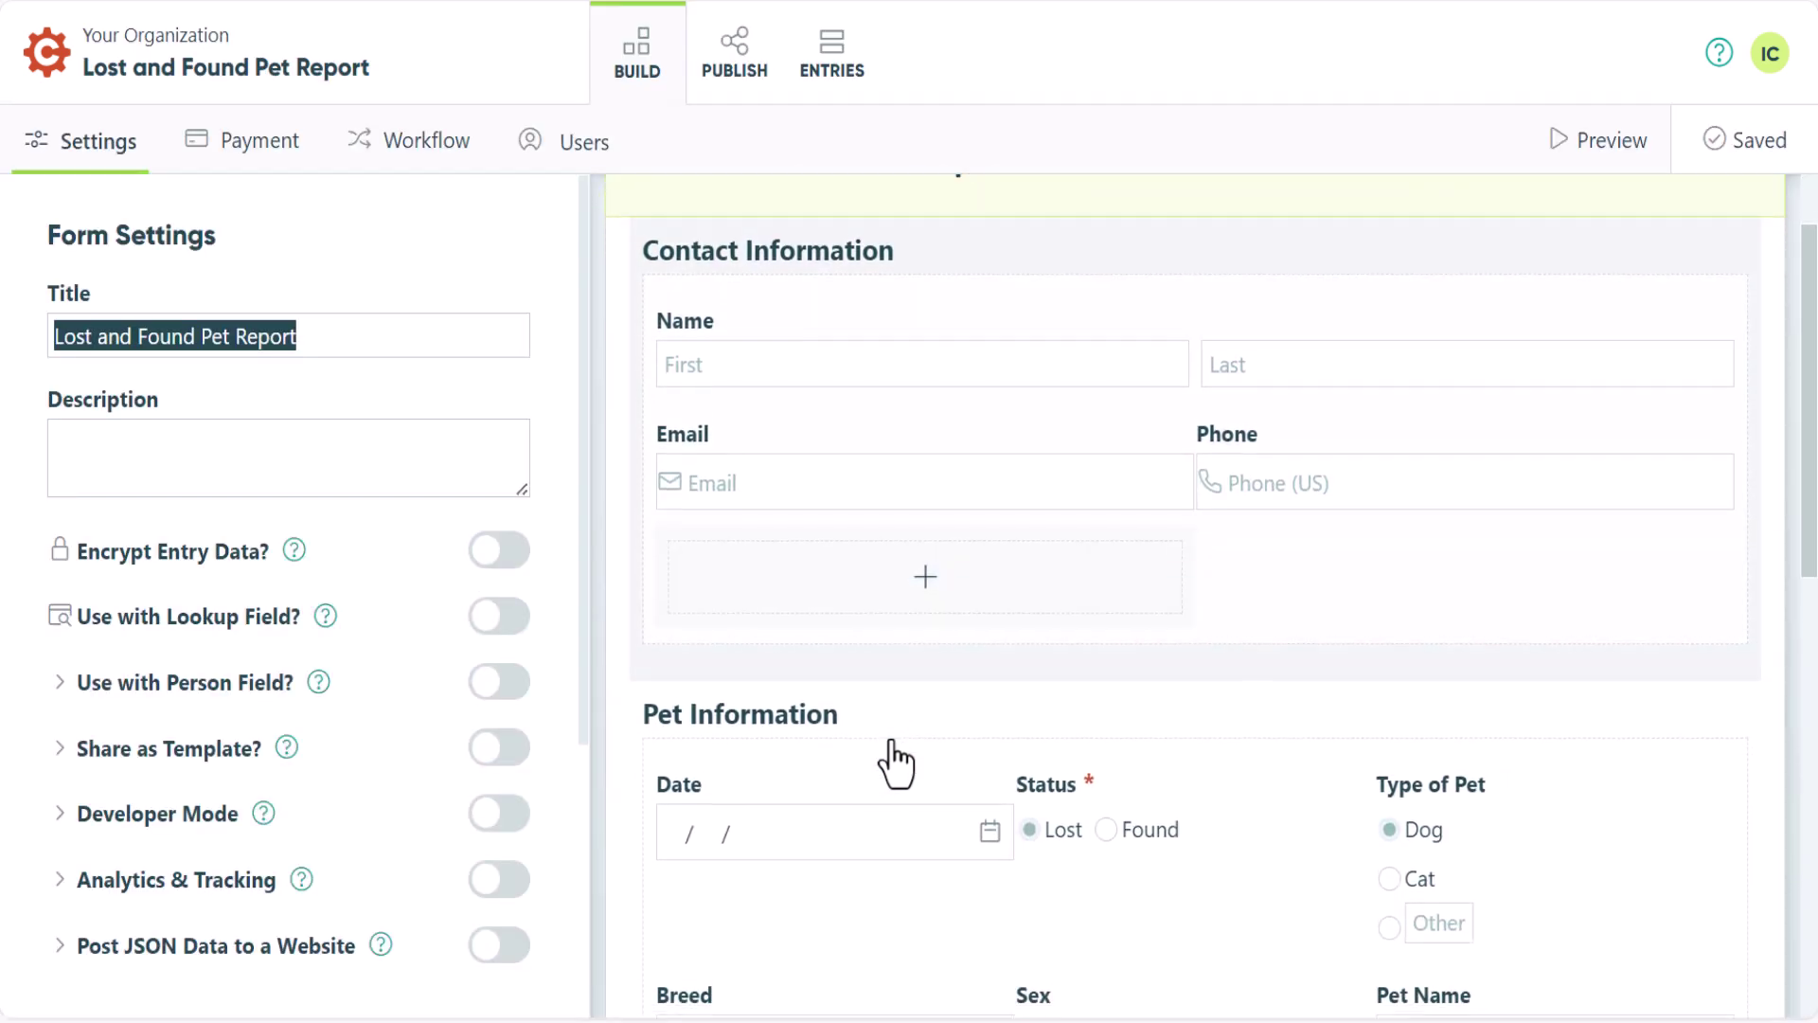
pyautogui.scroll(-2, 895, 762)
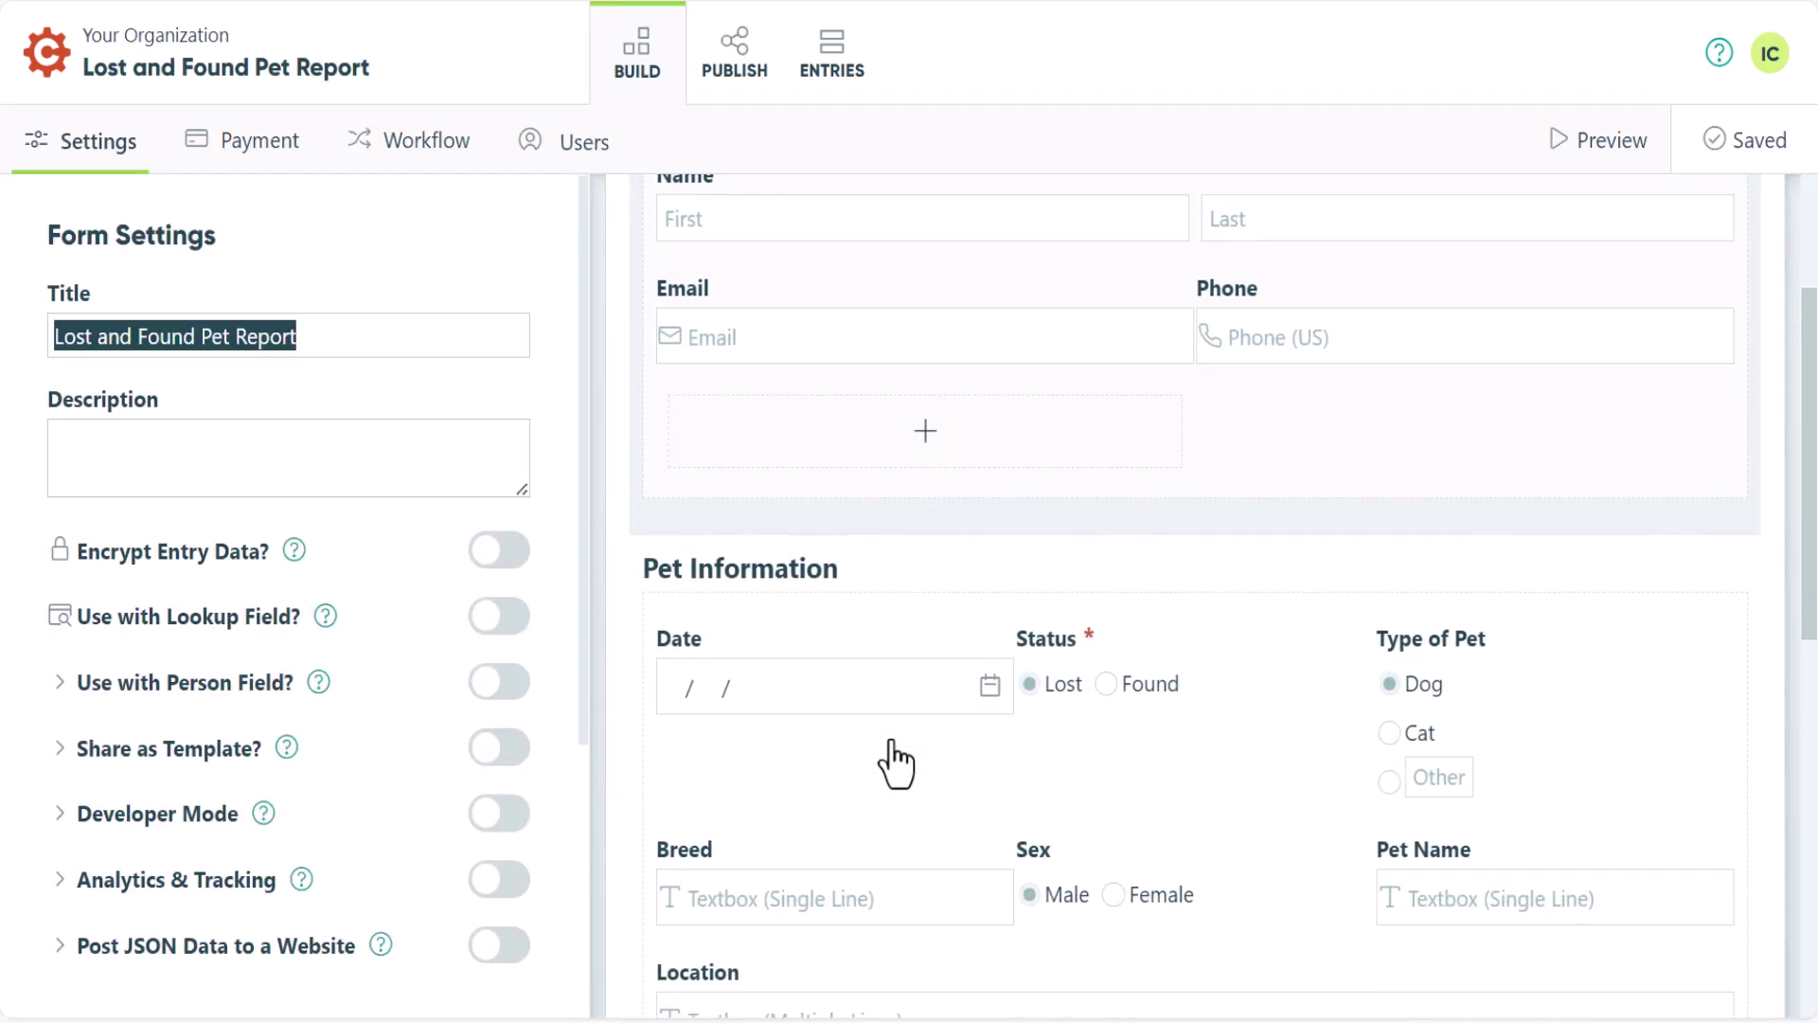
pyautogui.scroll(-1, 895, 763)
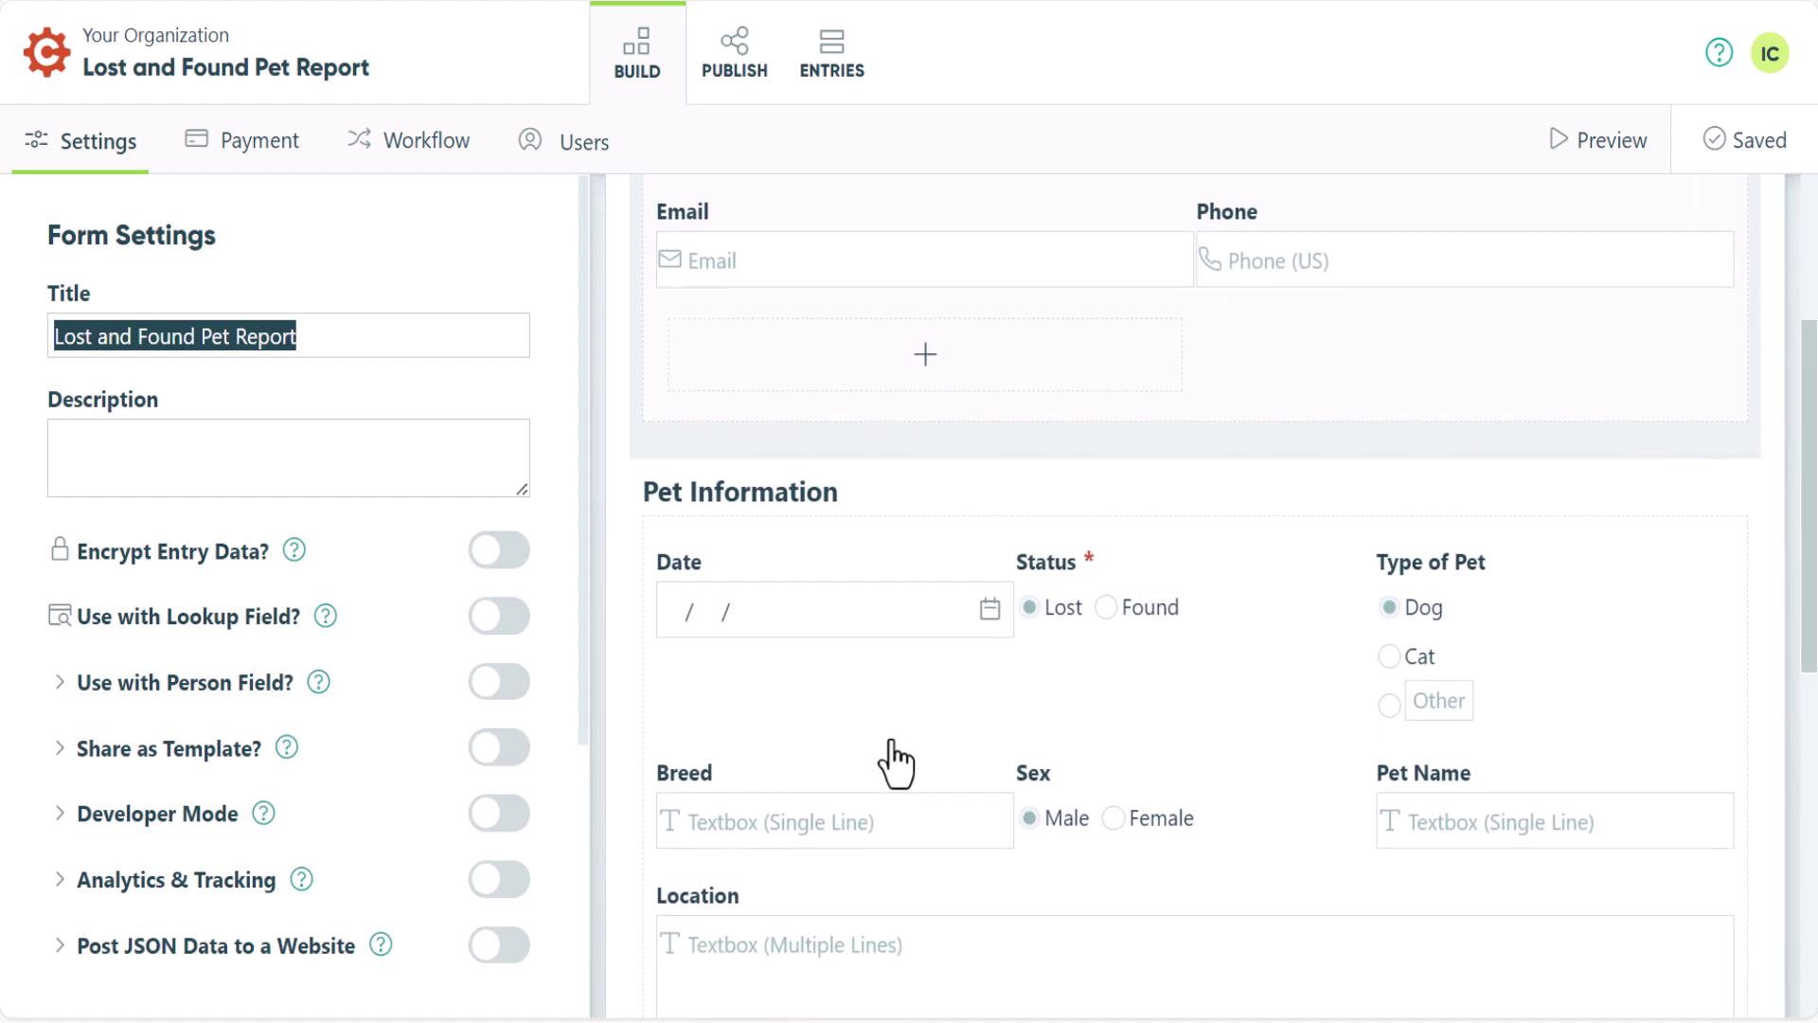
pyautogui.scroll(2, 895, 763)
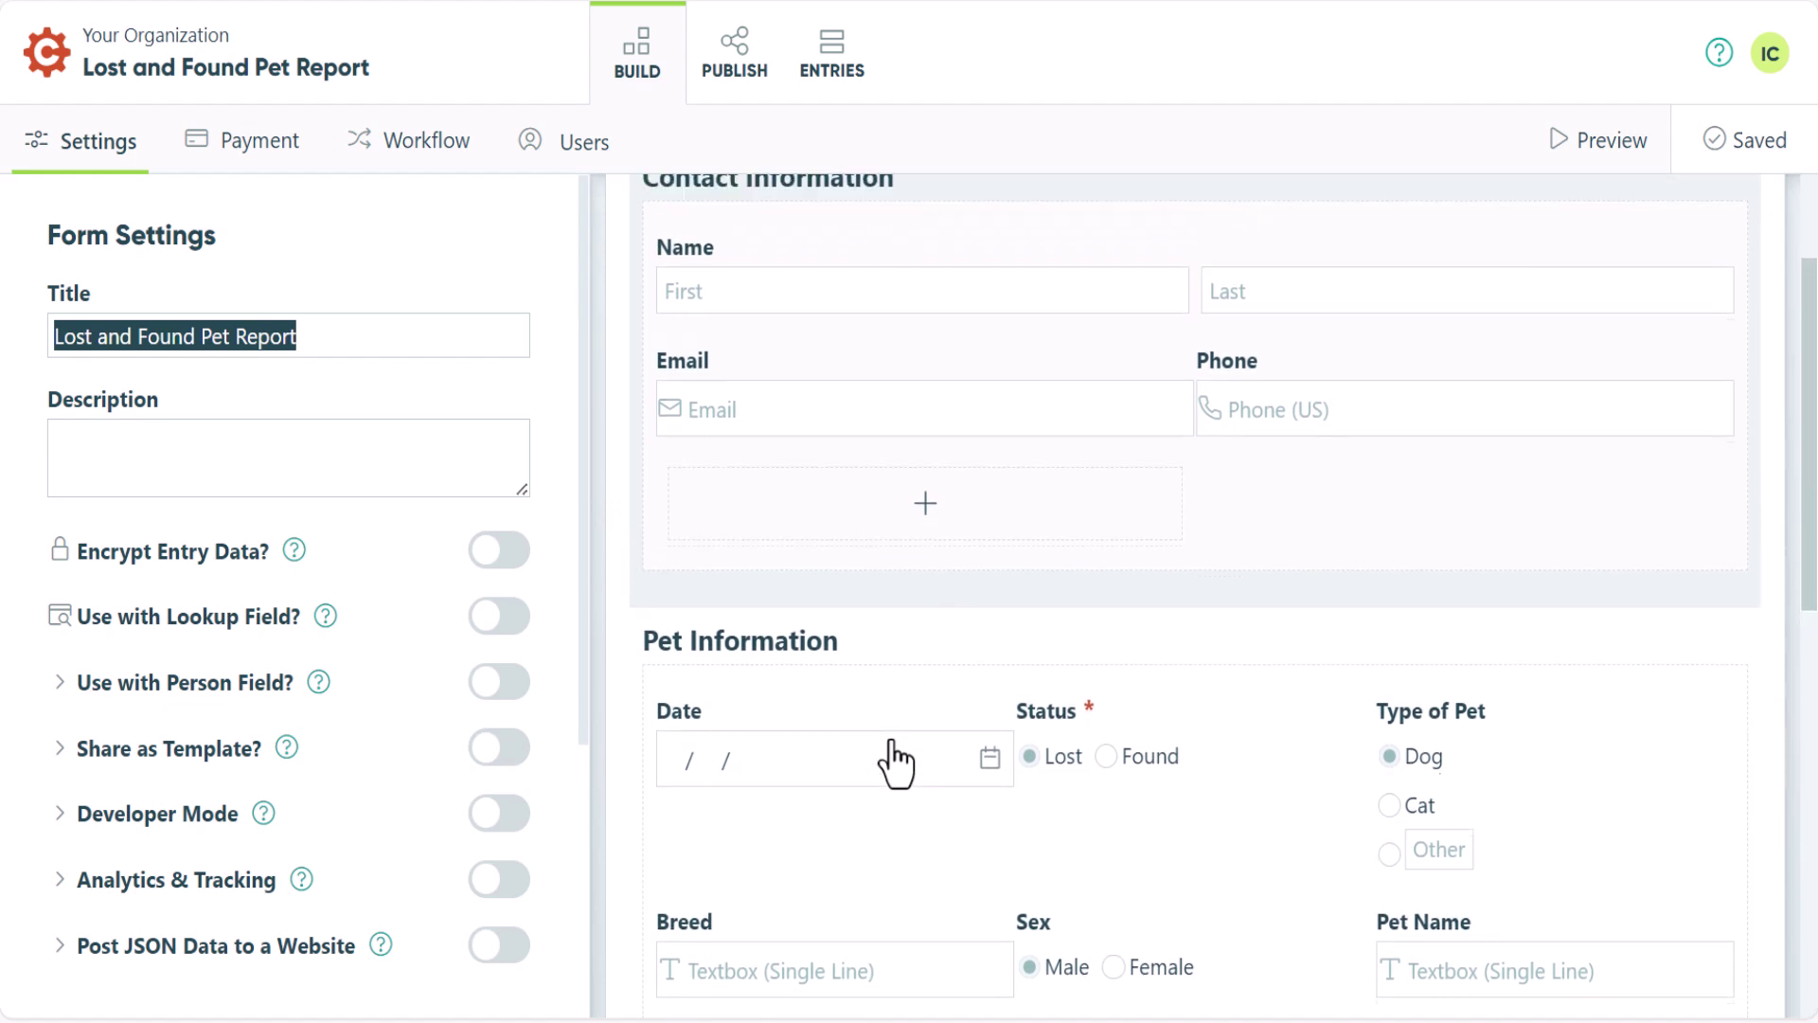
pyautogui.scroll(2, 895, 762)
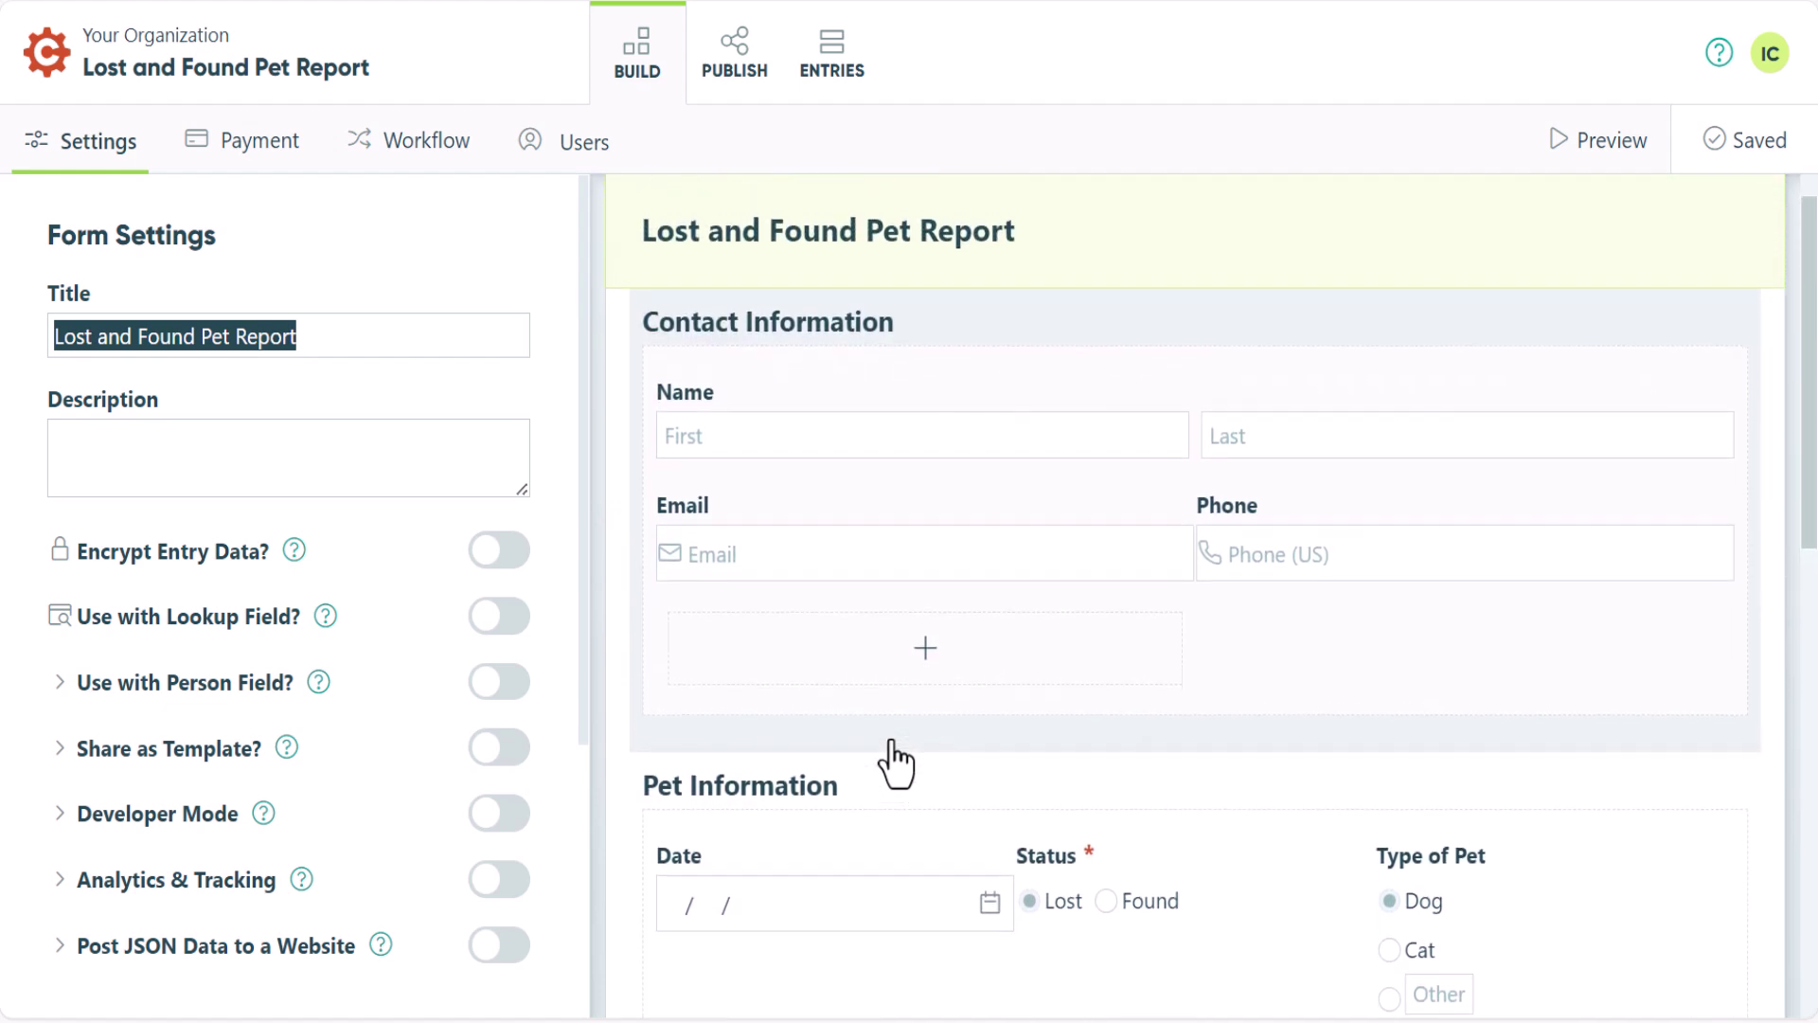
pyautogui.scroll(1, 895, 762)
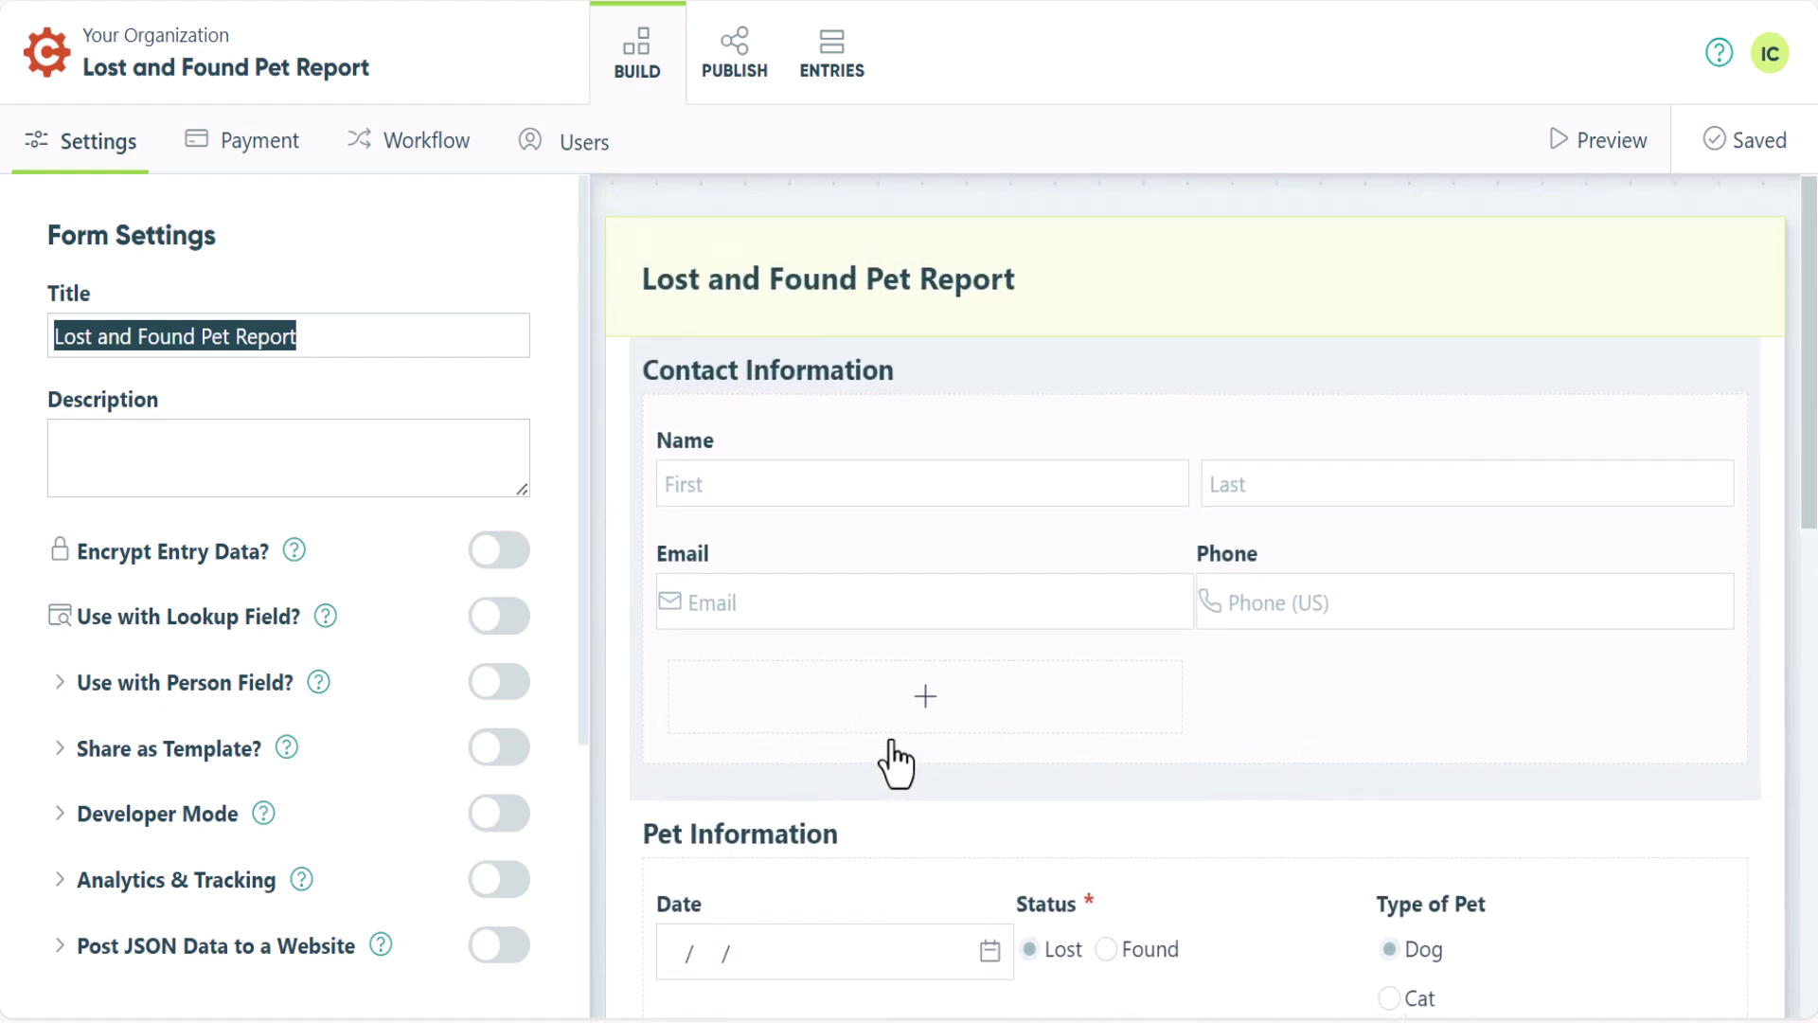
# Open the Lost entry (entry 1) from Entries and show its Create Document template choices.
pyautogui.click(832, 50)
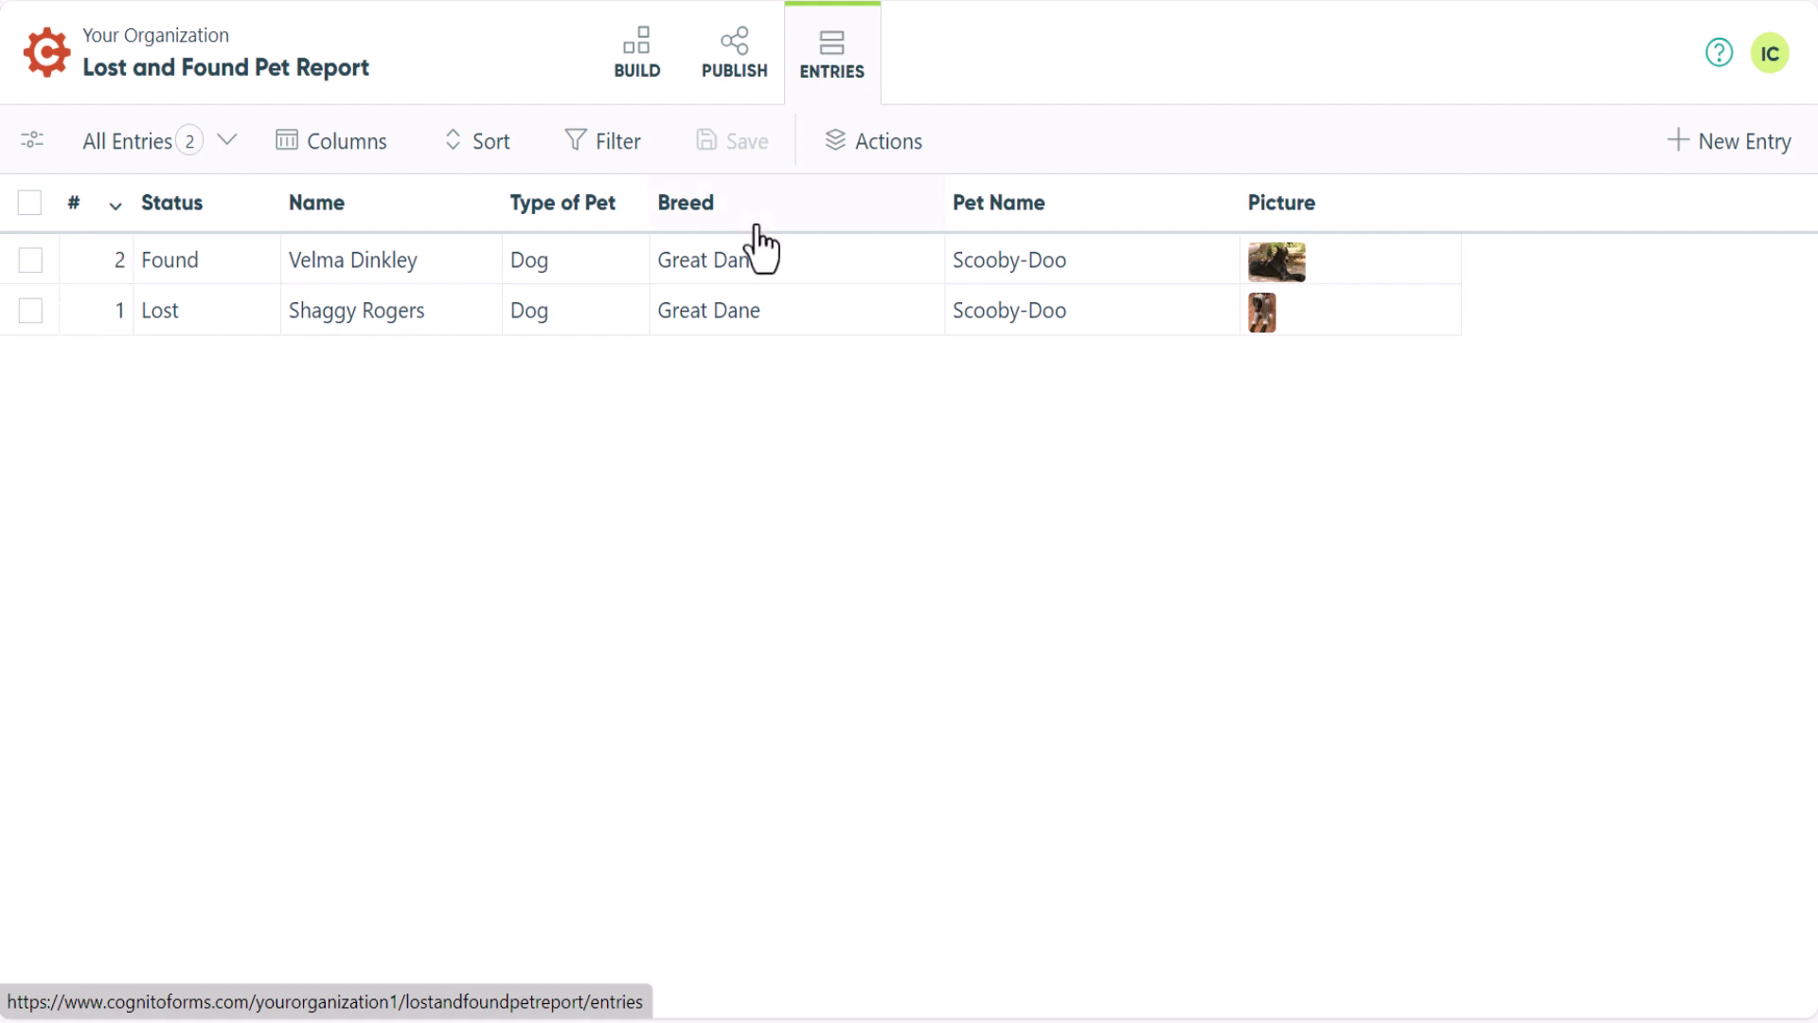
pyautogui.click(723, 322)
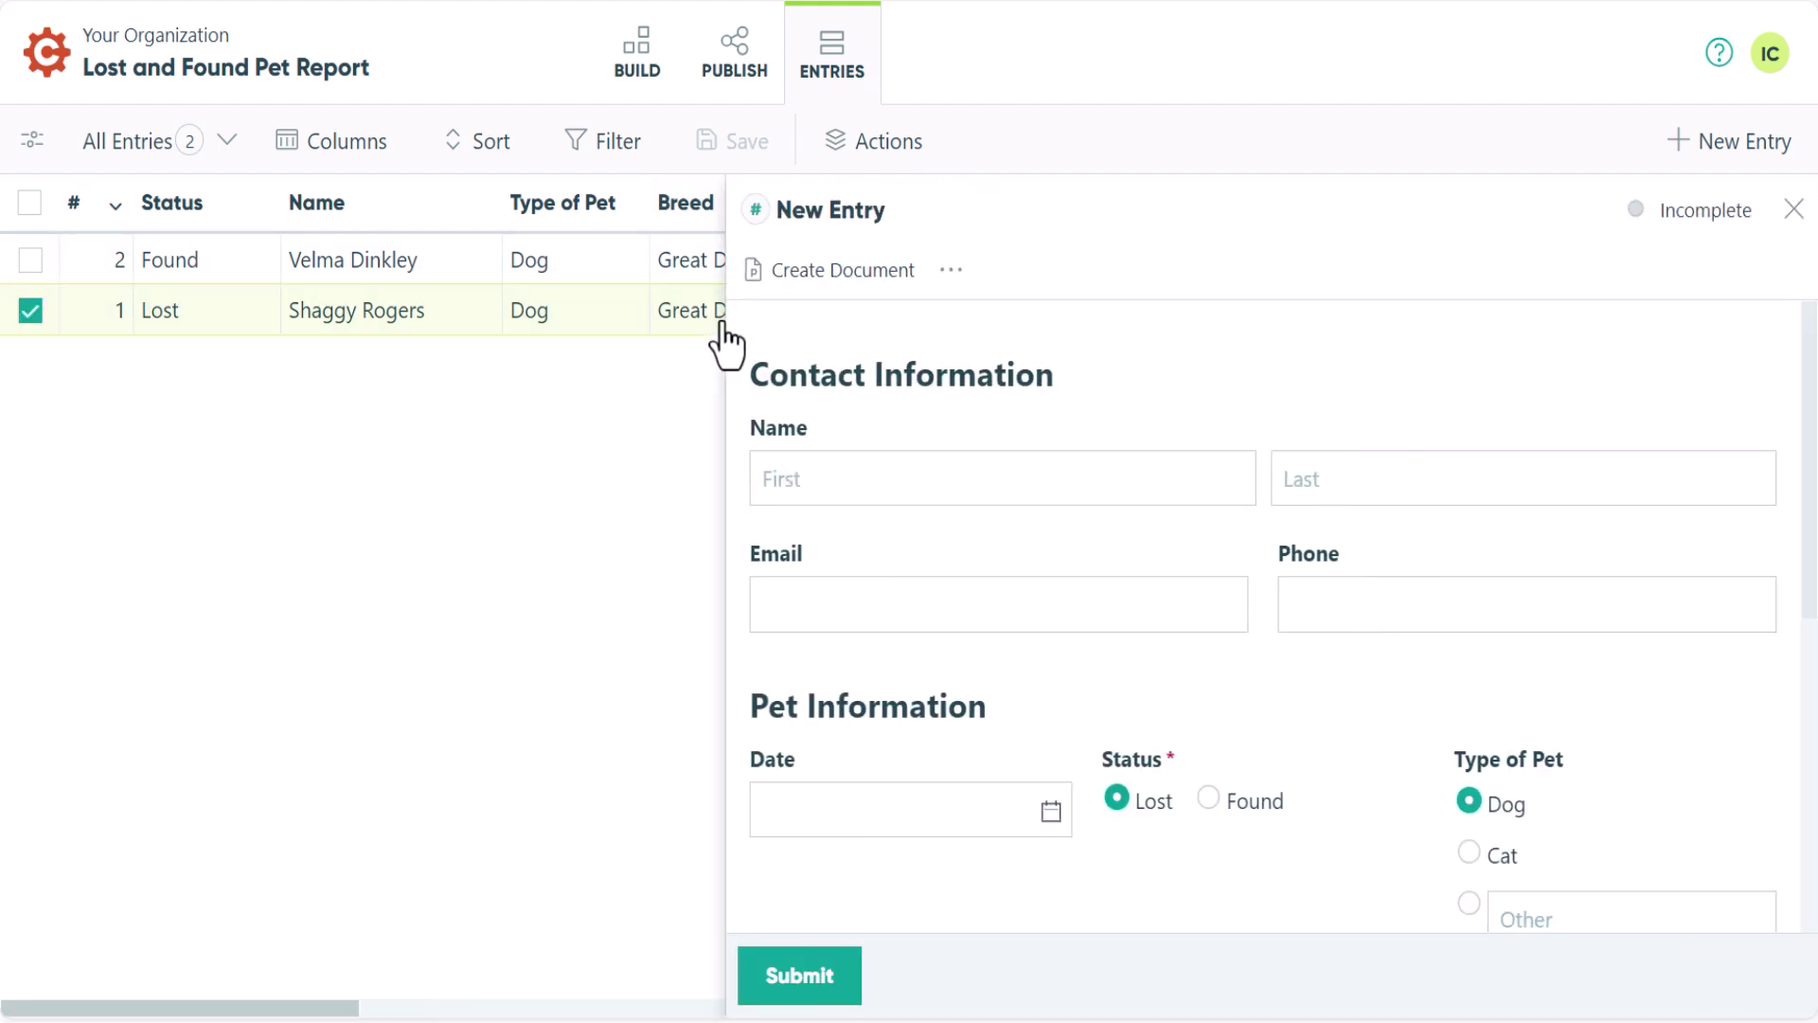
pyautogui.click(883, 275)
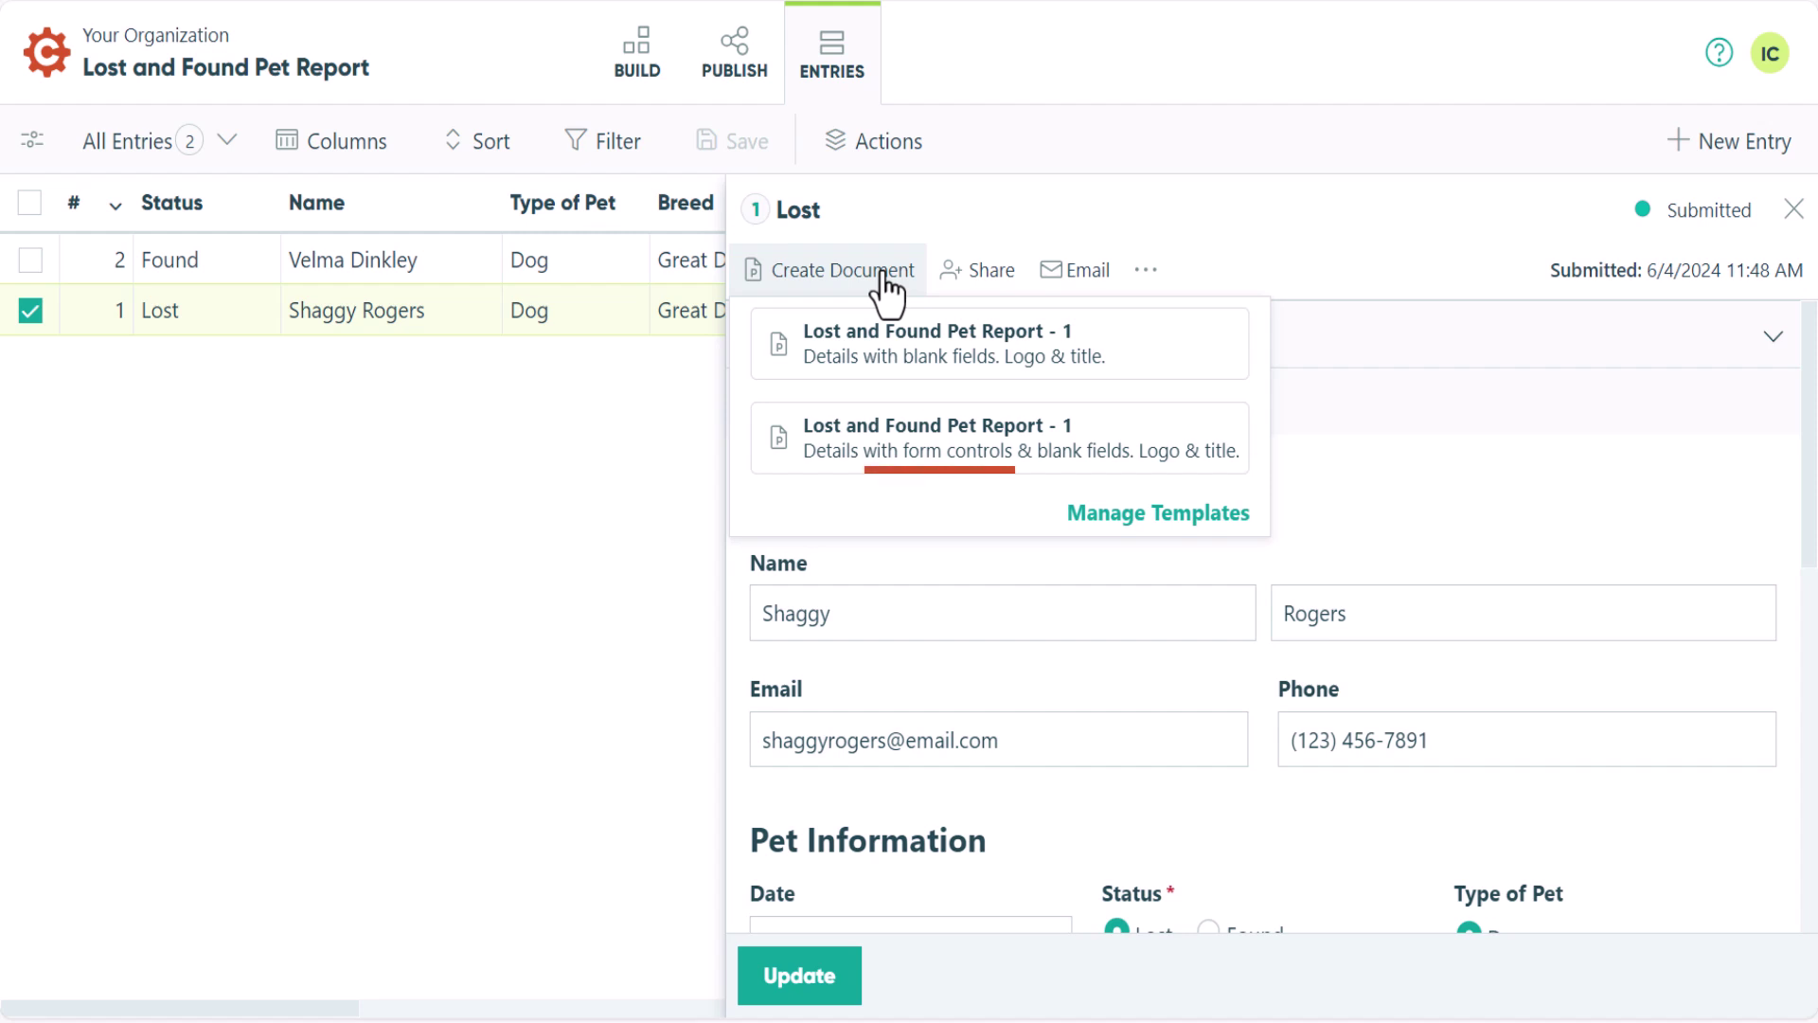
# Generate Lost and Found Pet Report - 1.pdf from the first template, review it, then return to the template choices.
pyautogui.click(905, 343)
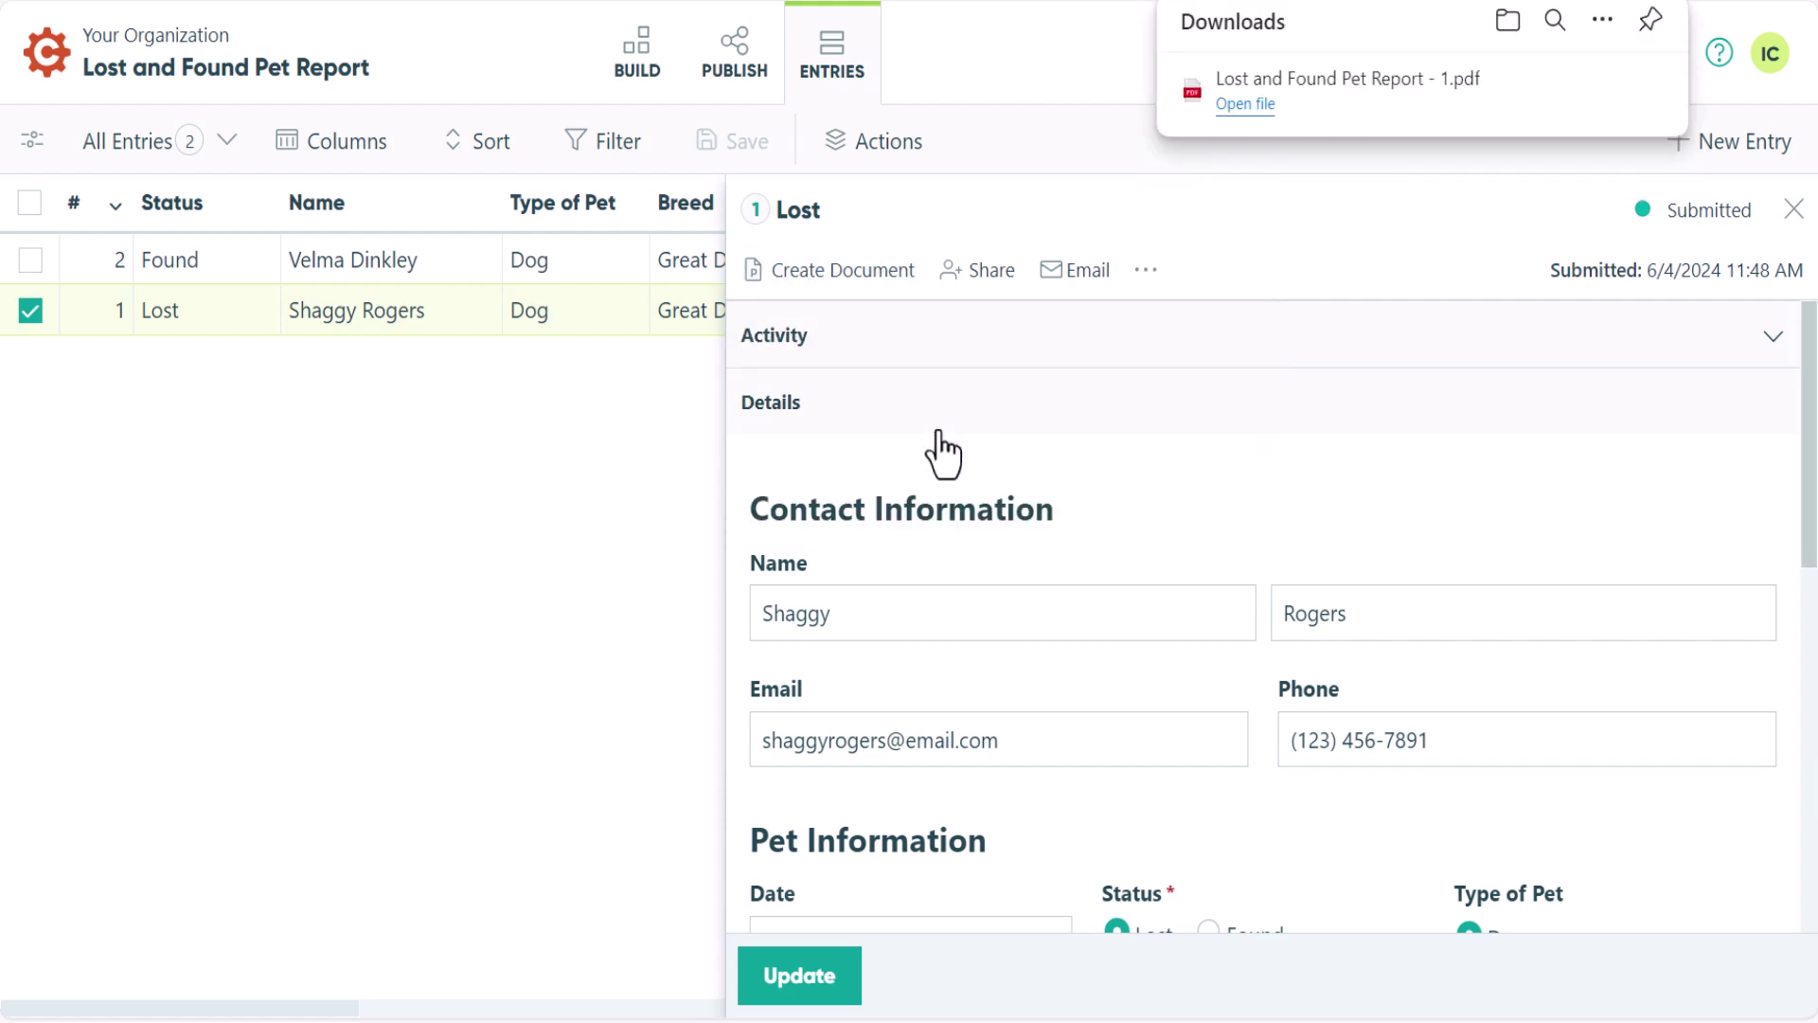
pyautogui.click(1246, 106)
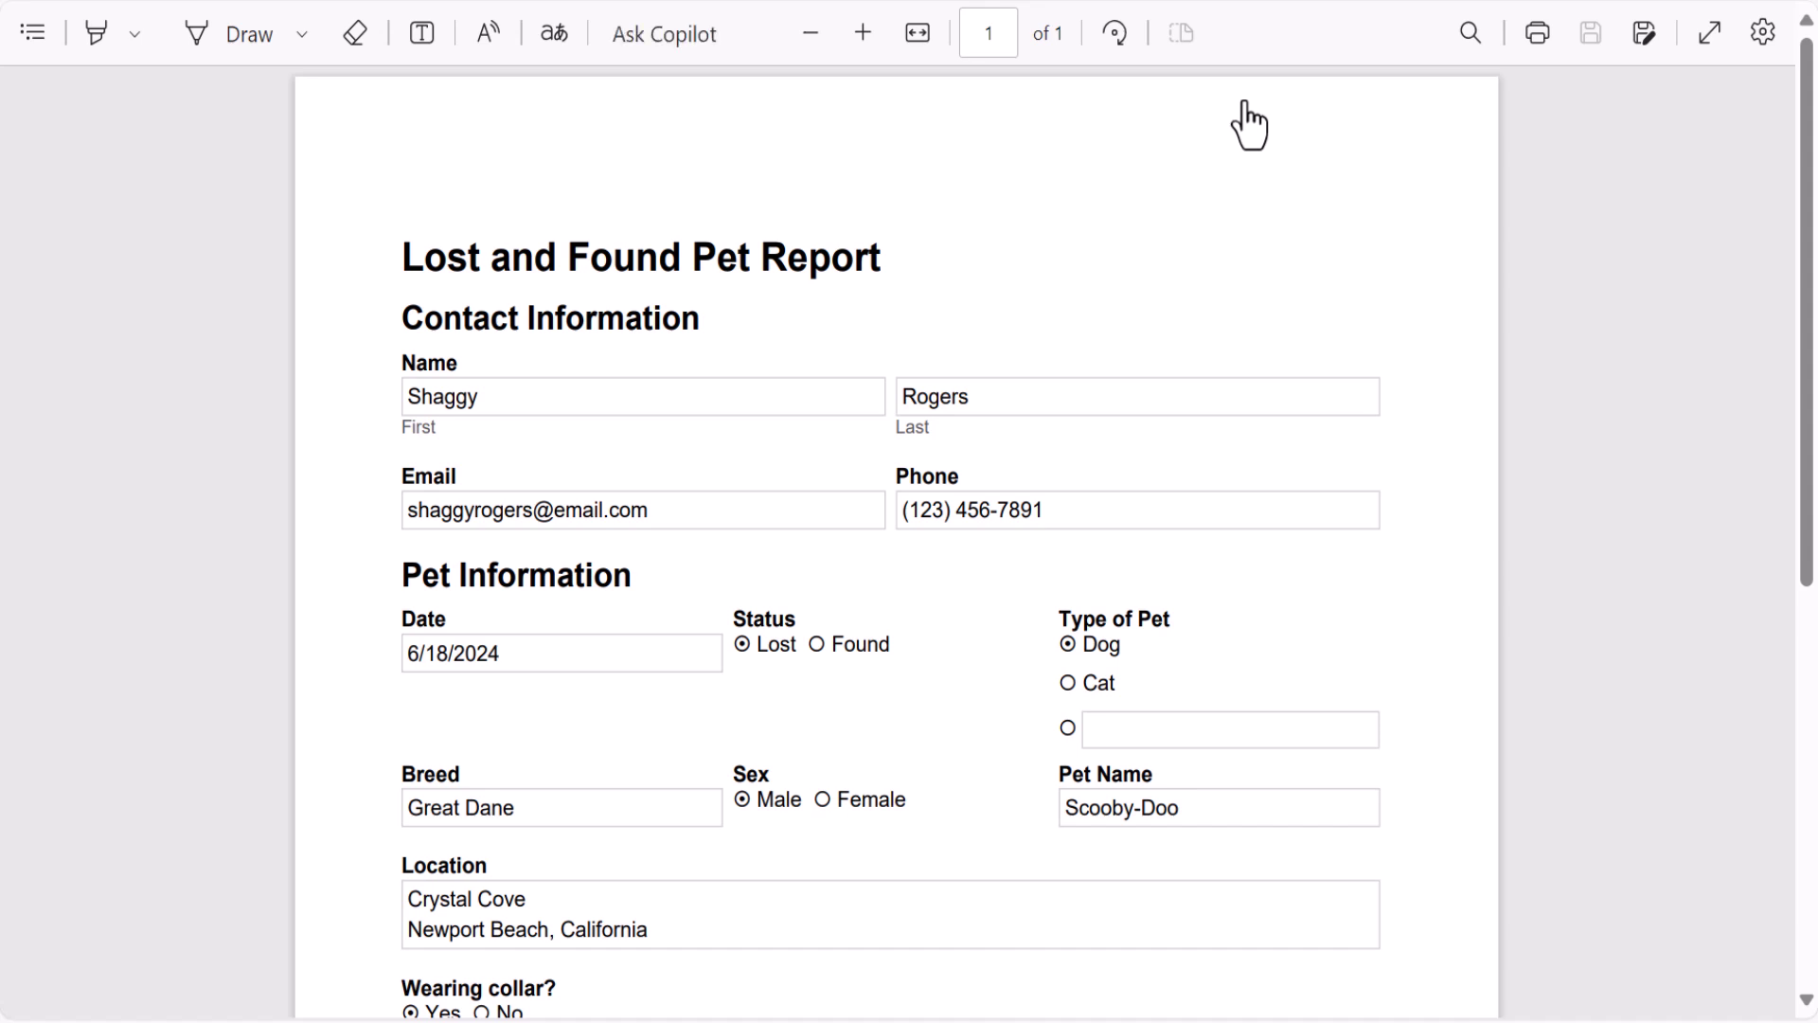
pyautogui.click(1620, 144)
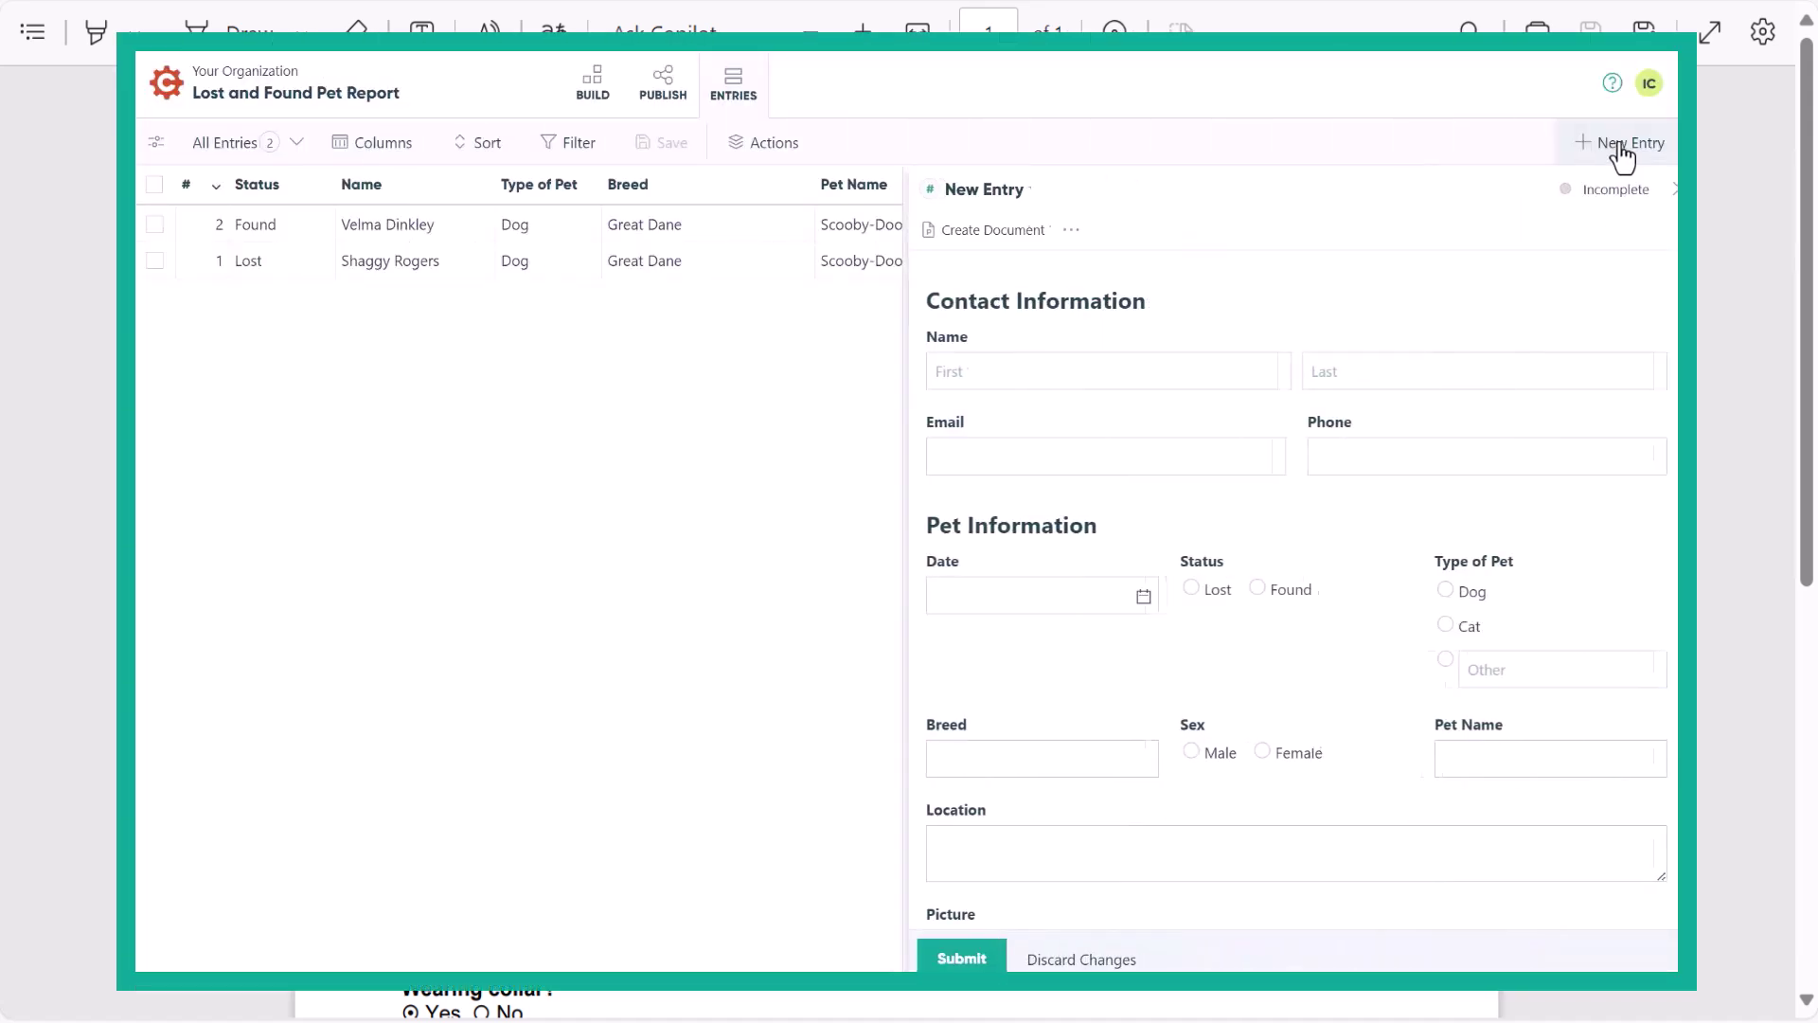
pyautogui.click(961, 958)
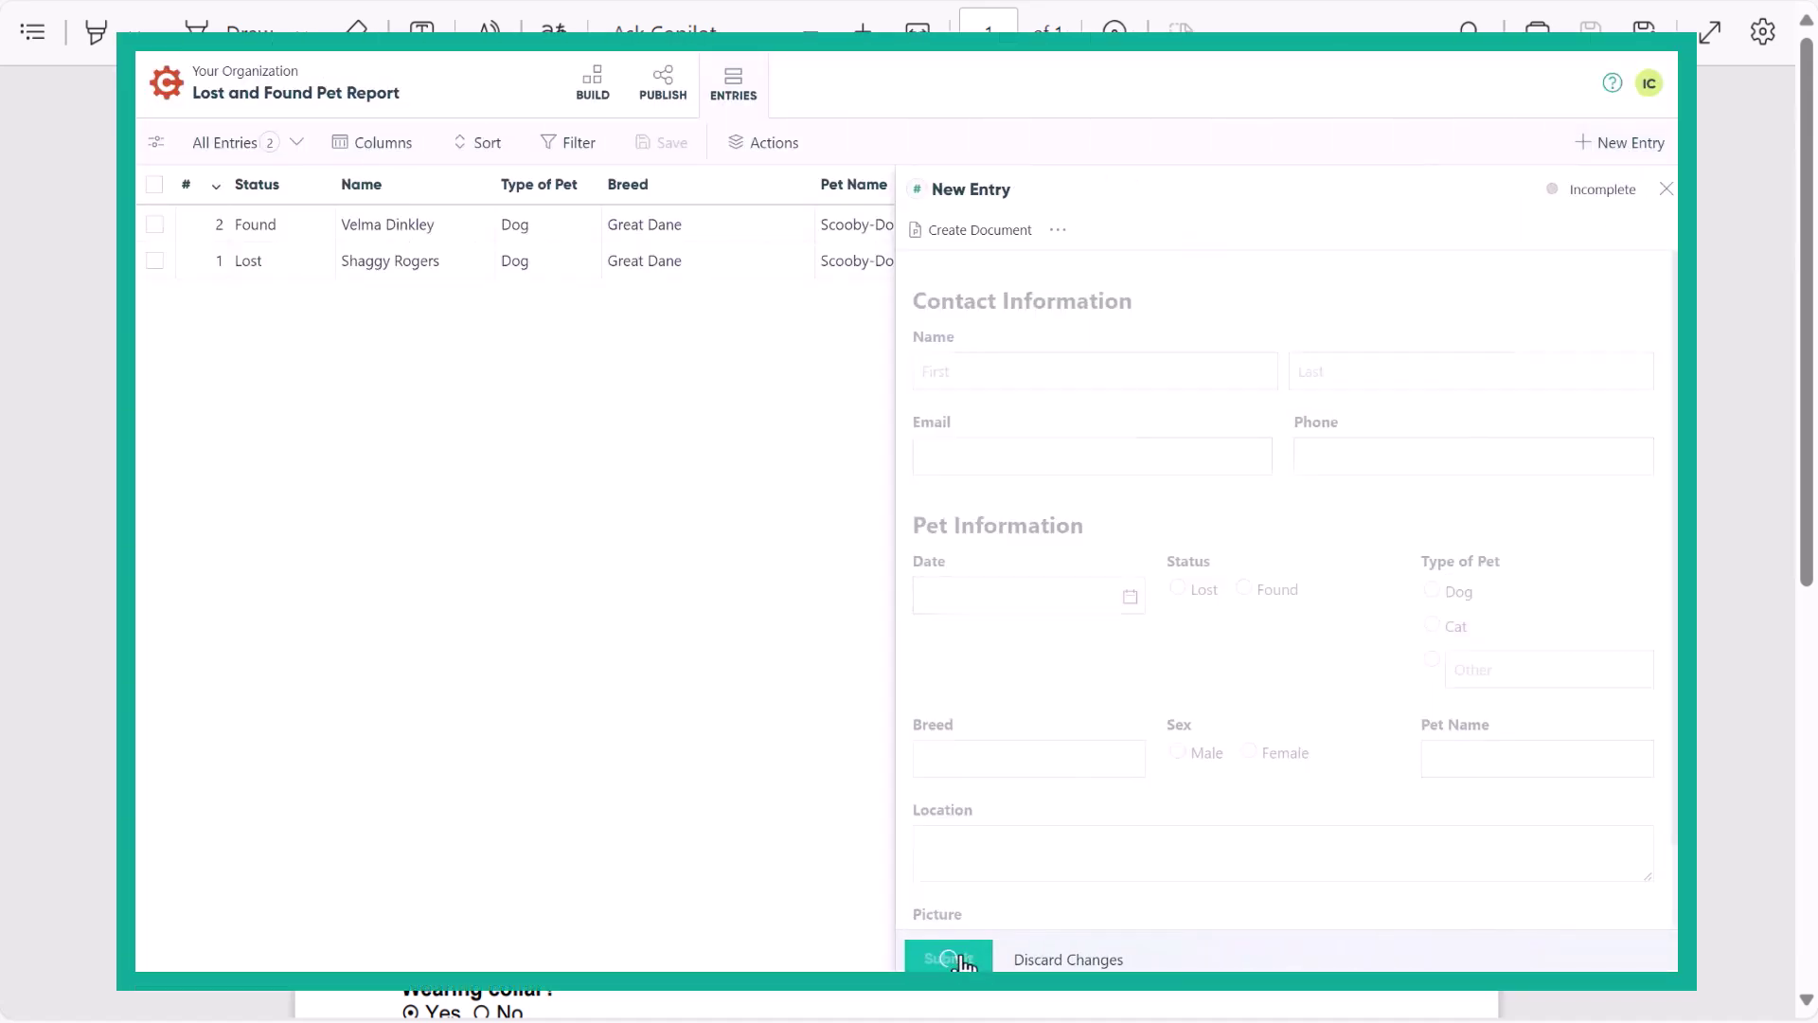
pyautogui.click(985, 236)
pyautogui.click(998, 355)
pyautogui.click(1275, 131)
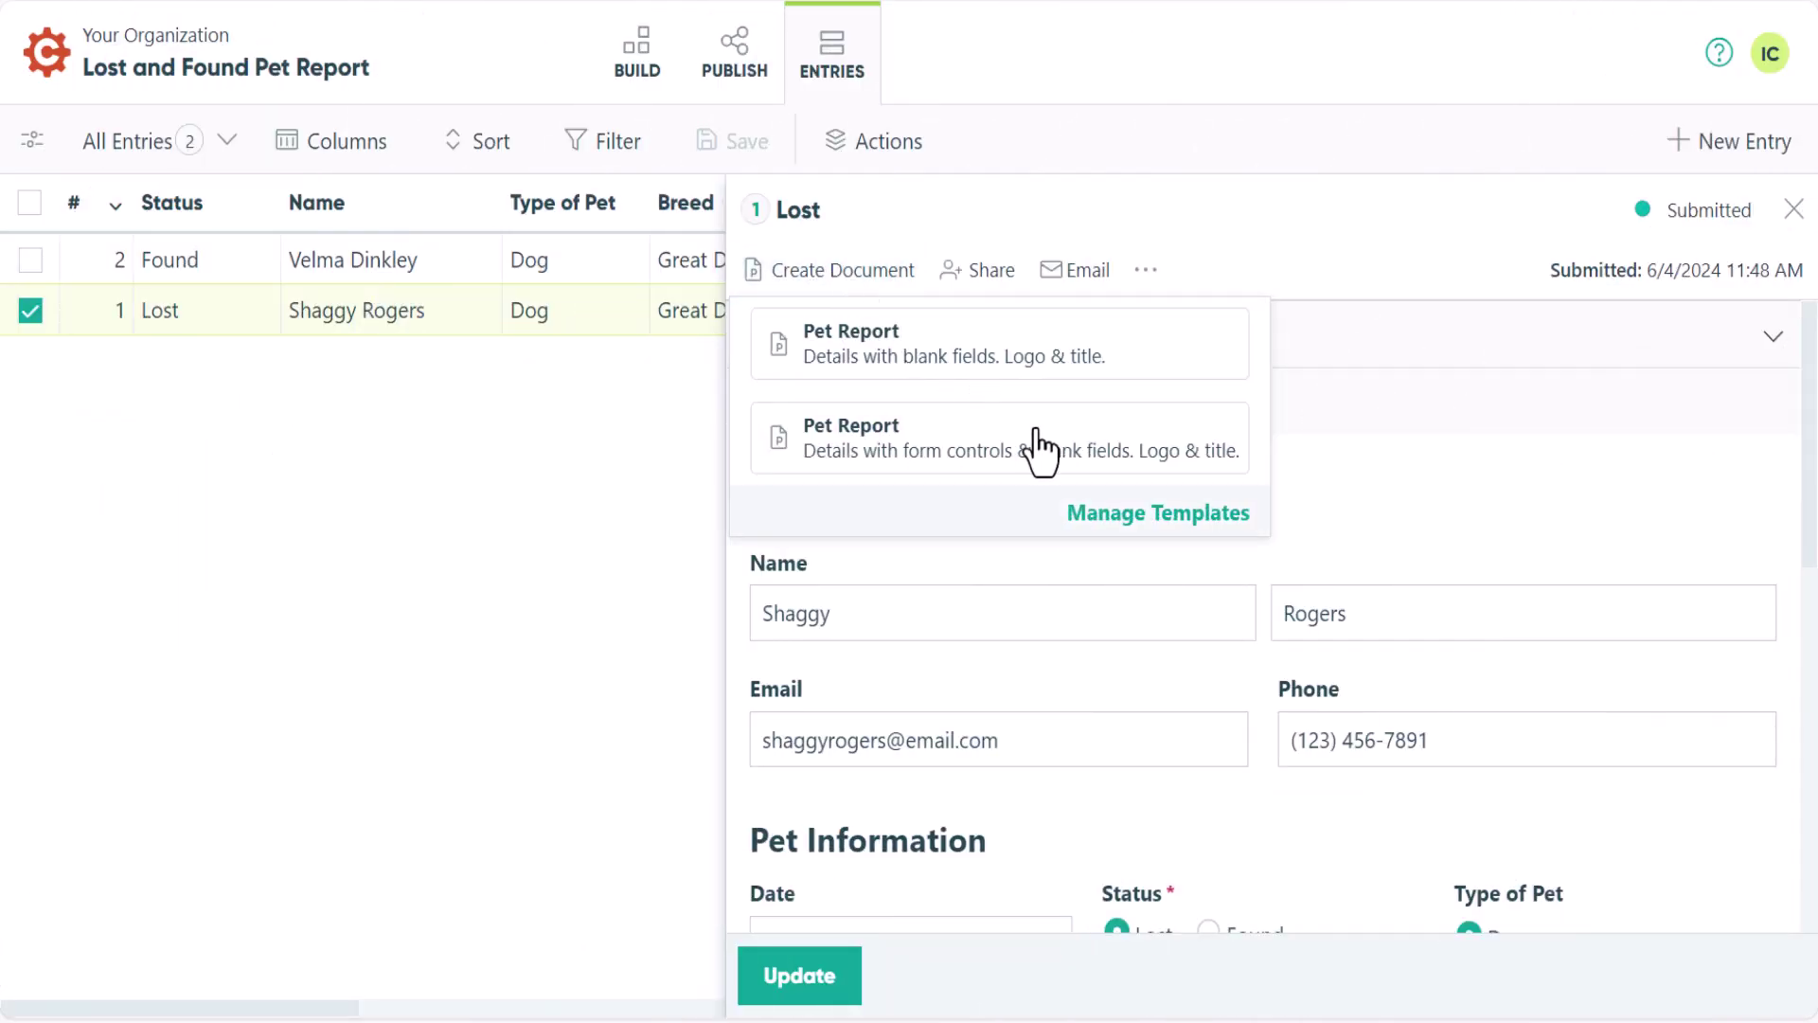
# Insert the Status field at the start of template 1's file name, keeping its role Public.
pyautogui.click(1155, 516)
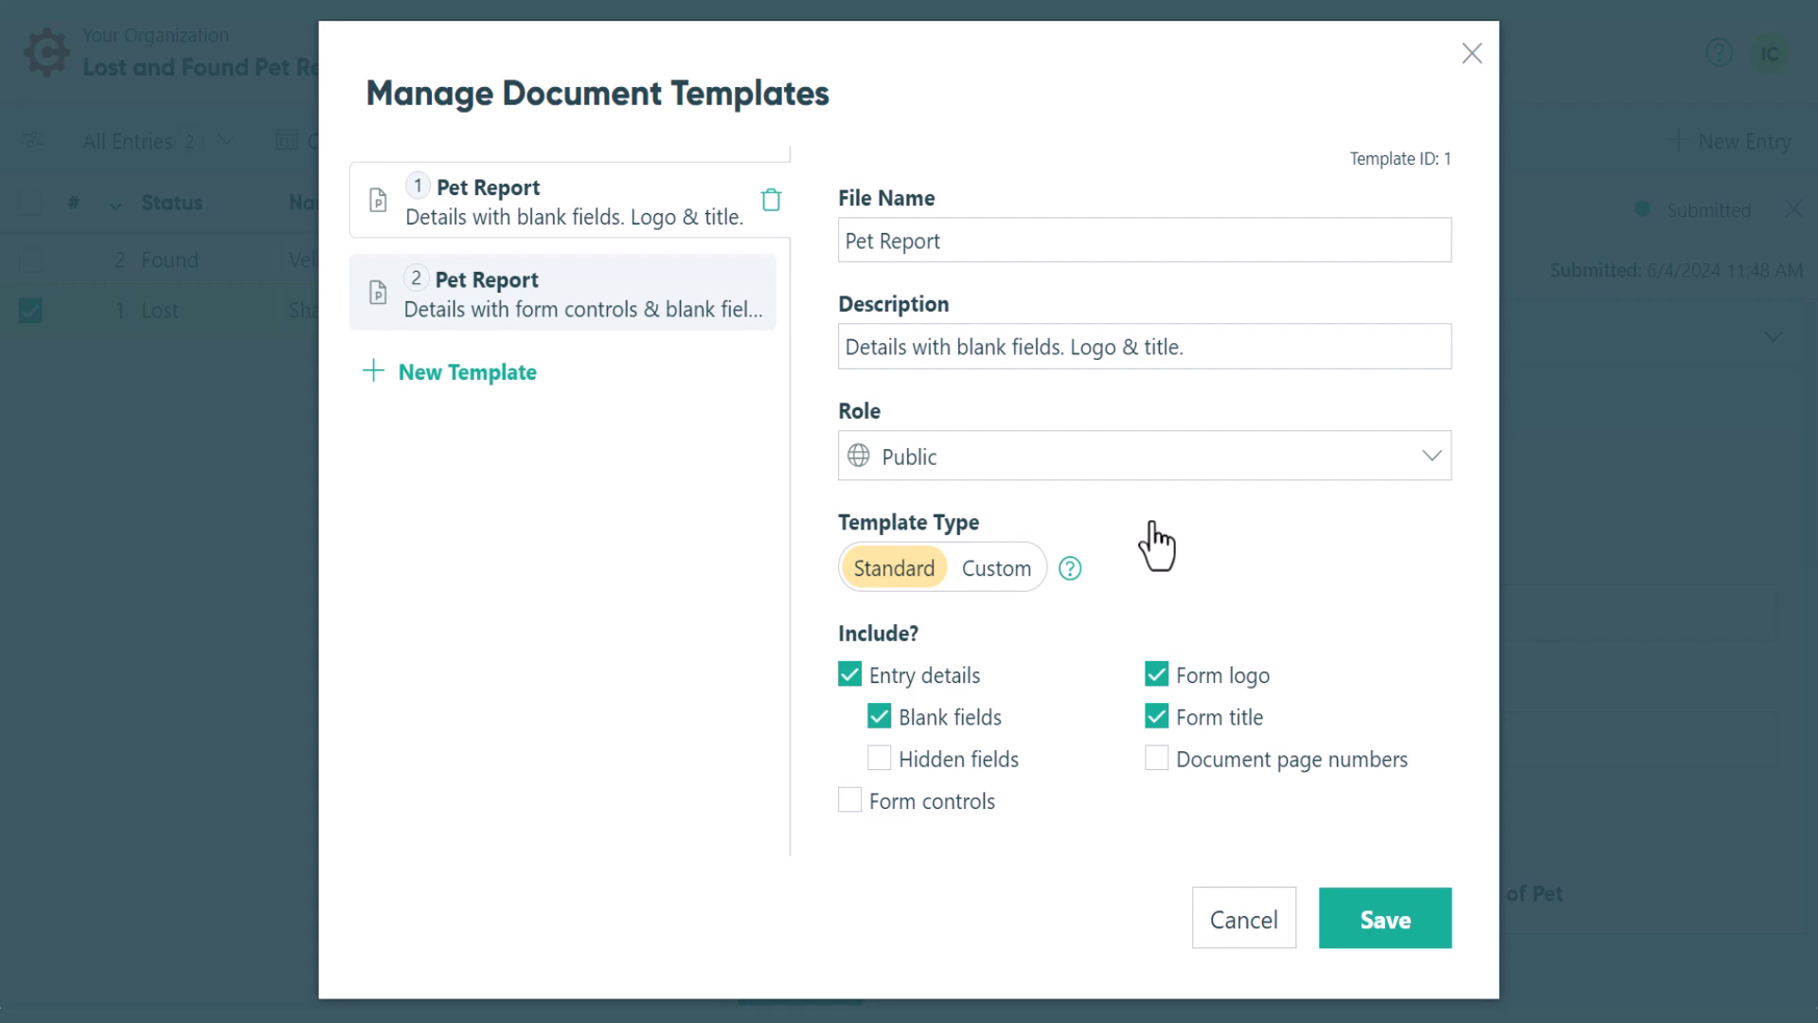
pyautogui.click(843, 242)
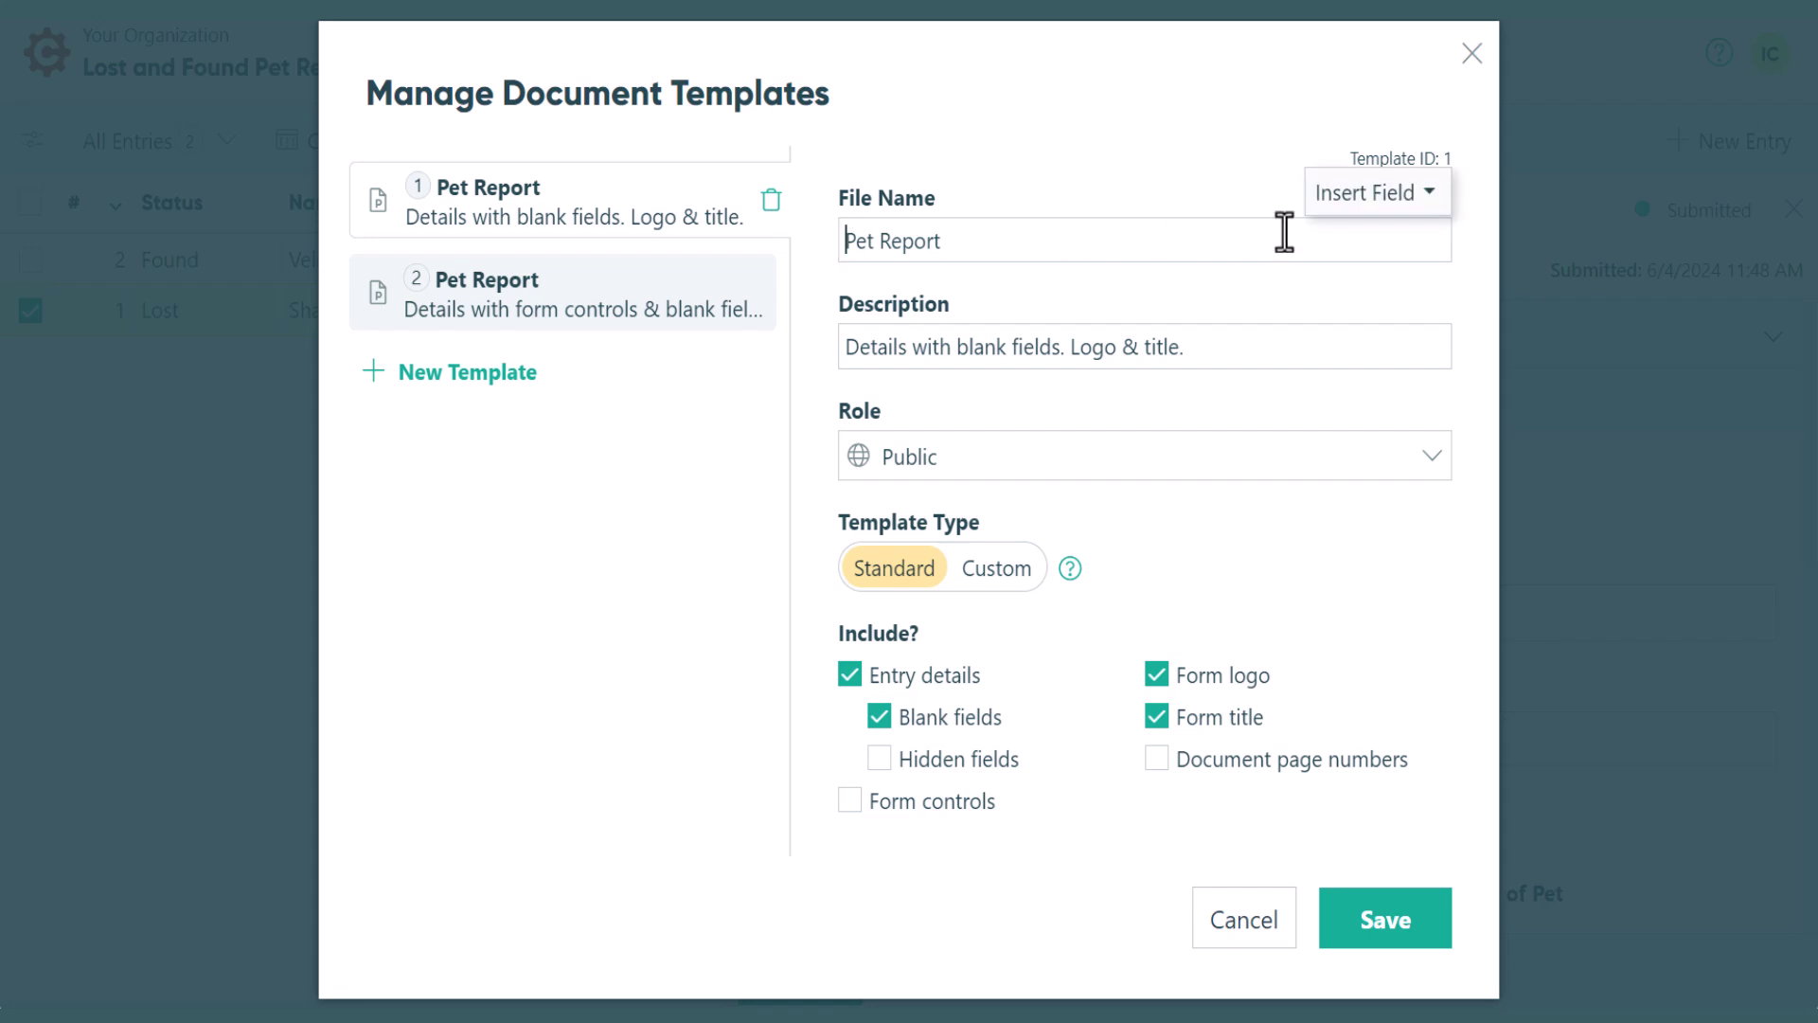
pyautogui.click(1428, 197)
pyautogui.click(1392, 318)
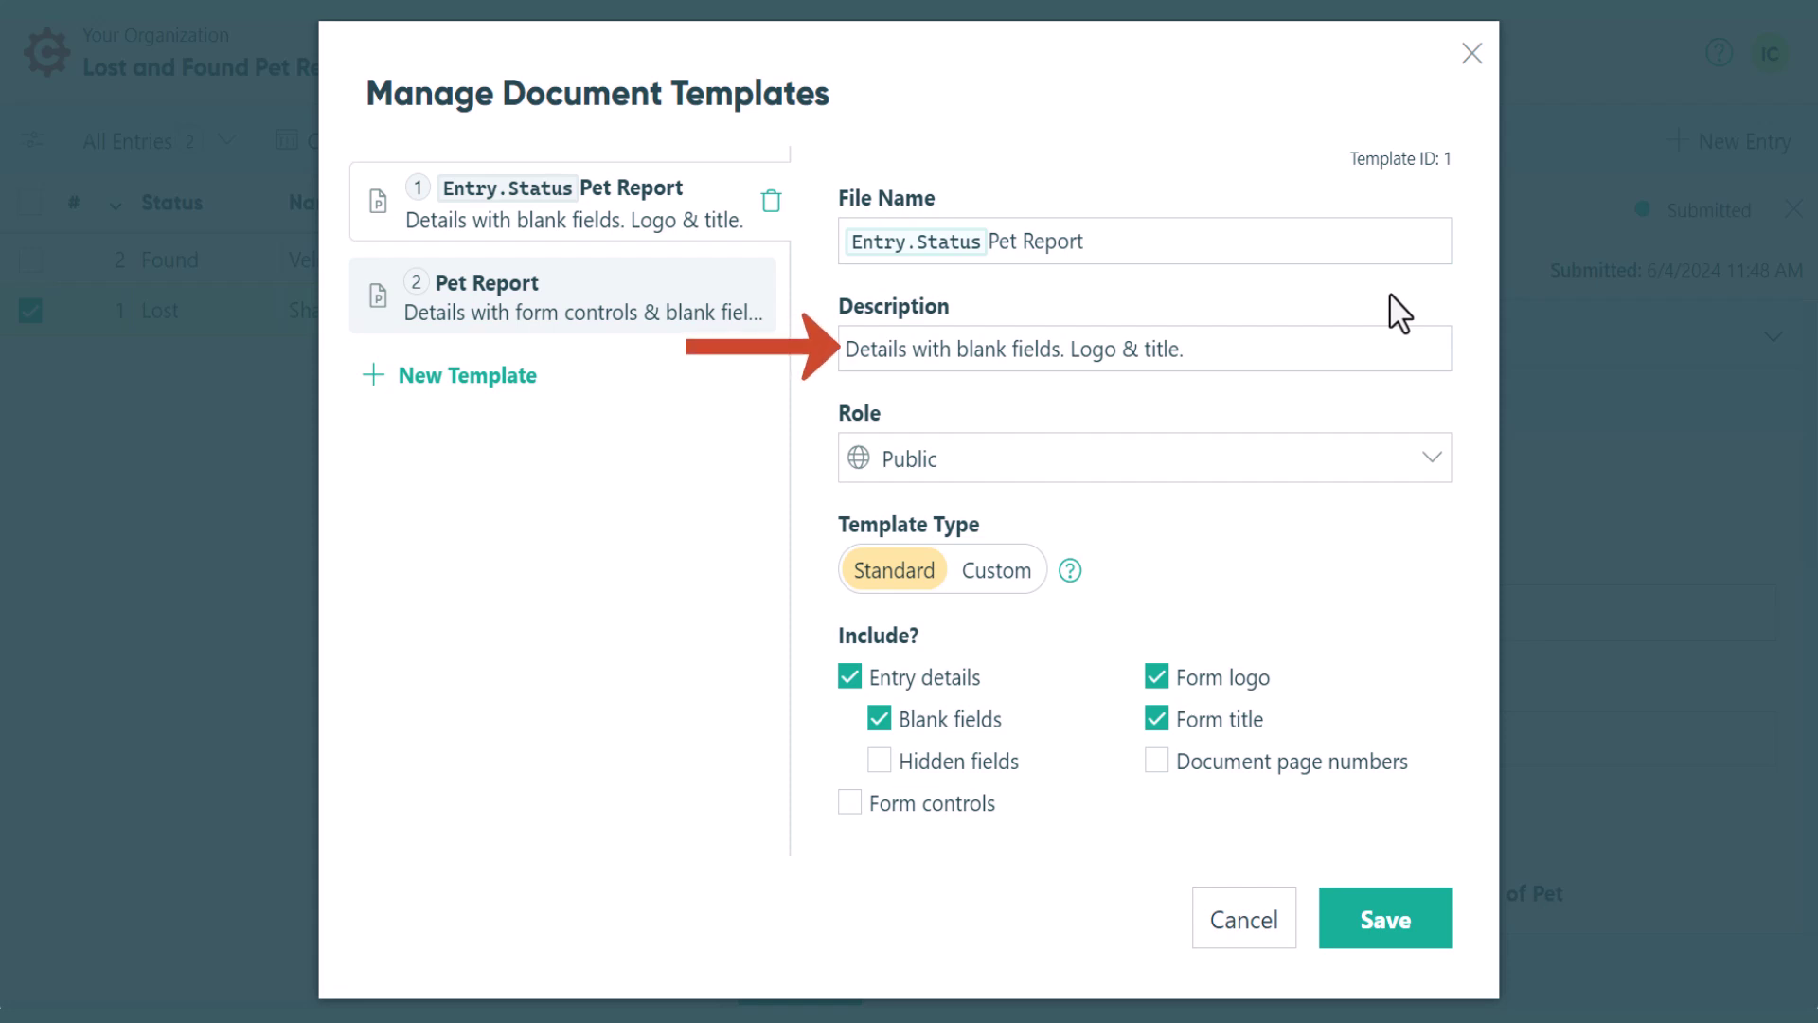
pyautogui.click(1431, 460)
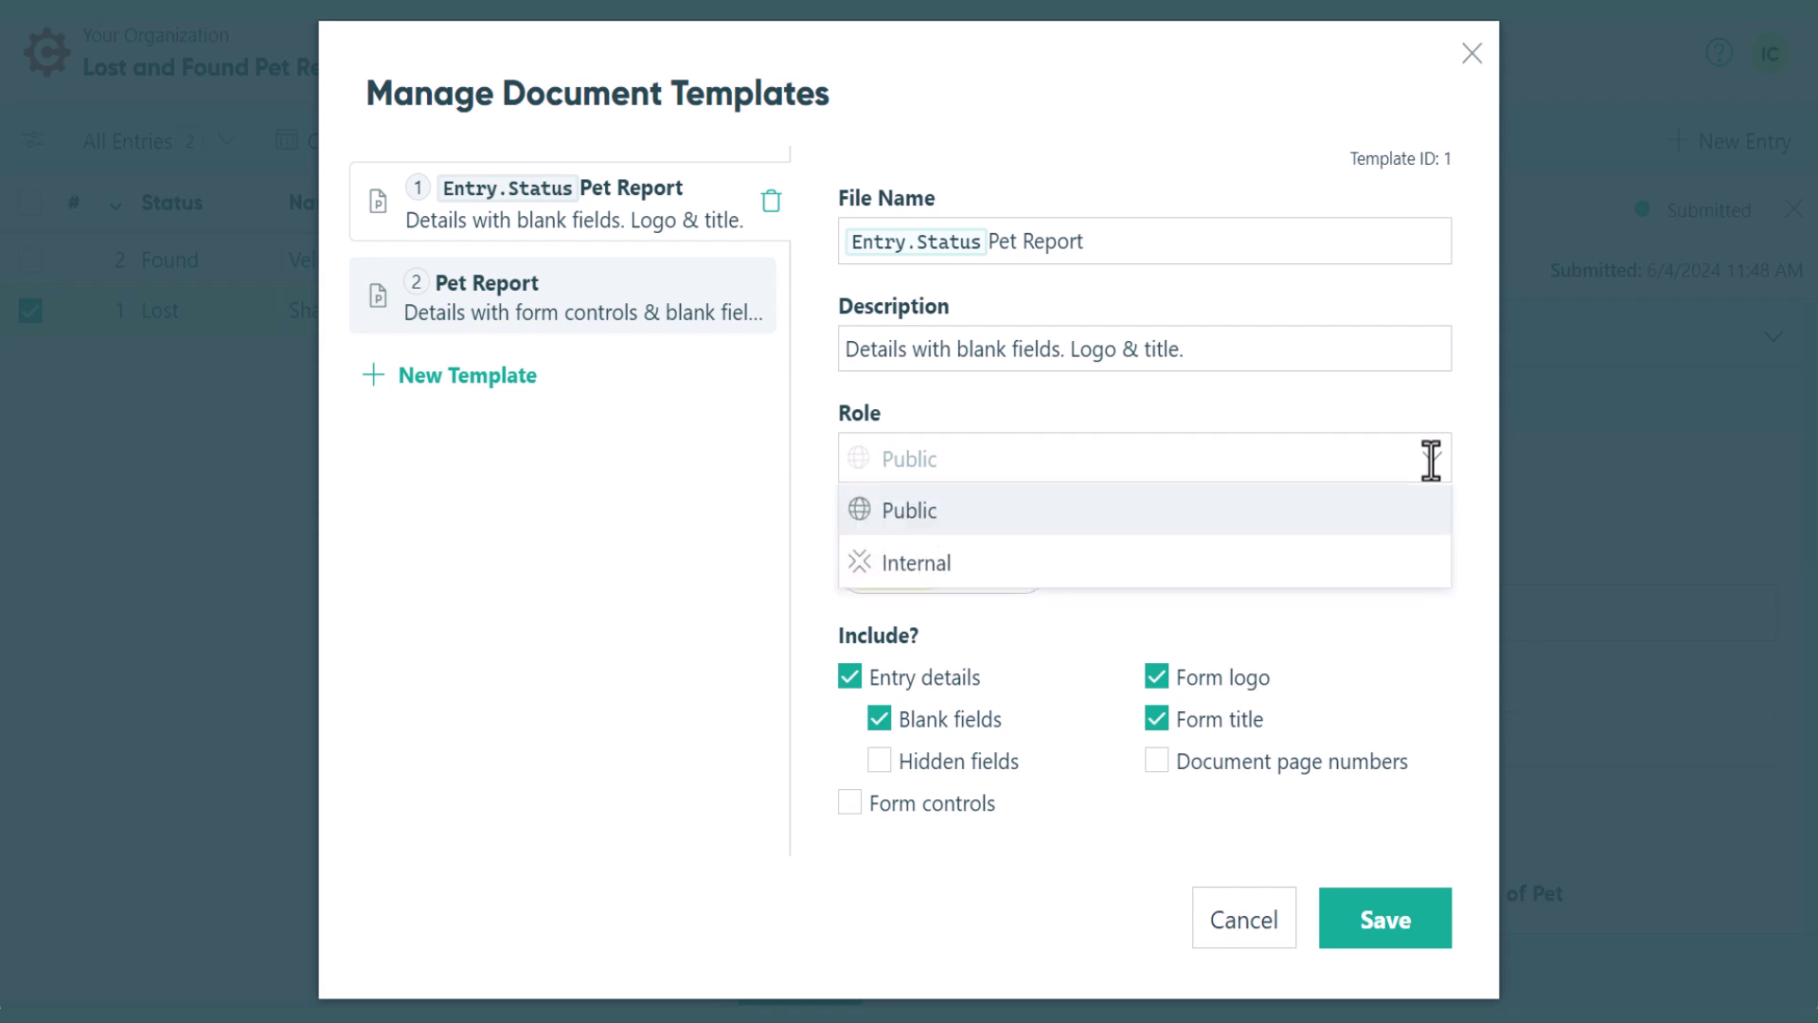
pyautogui.click(1405, 526)
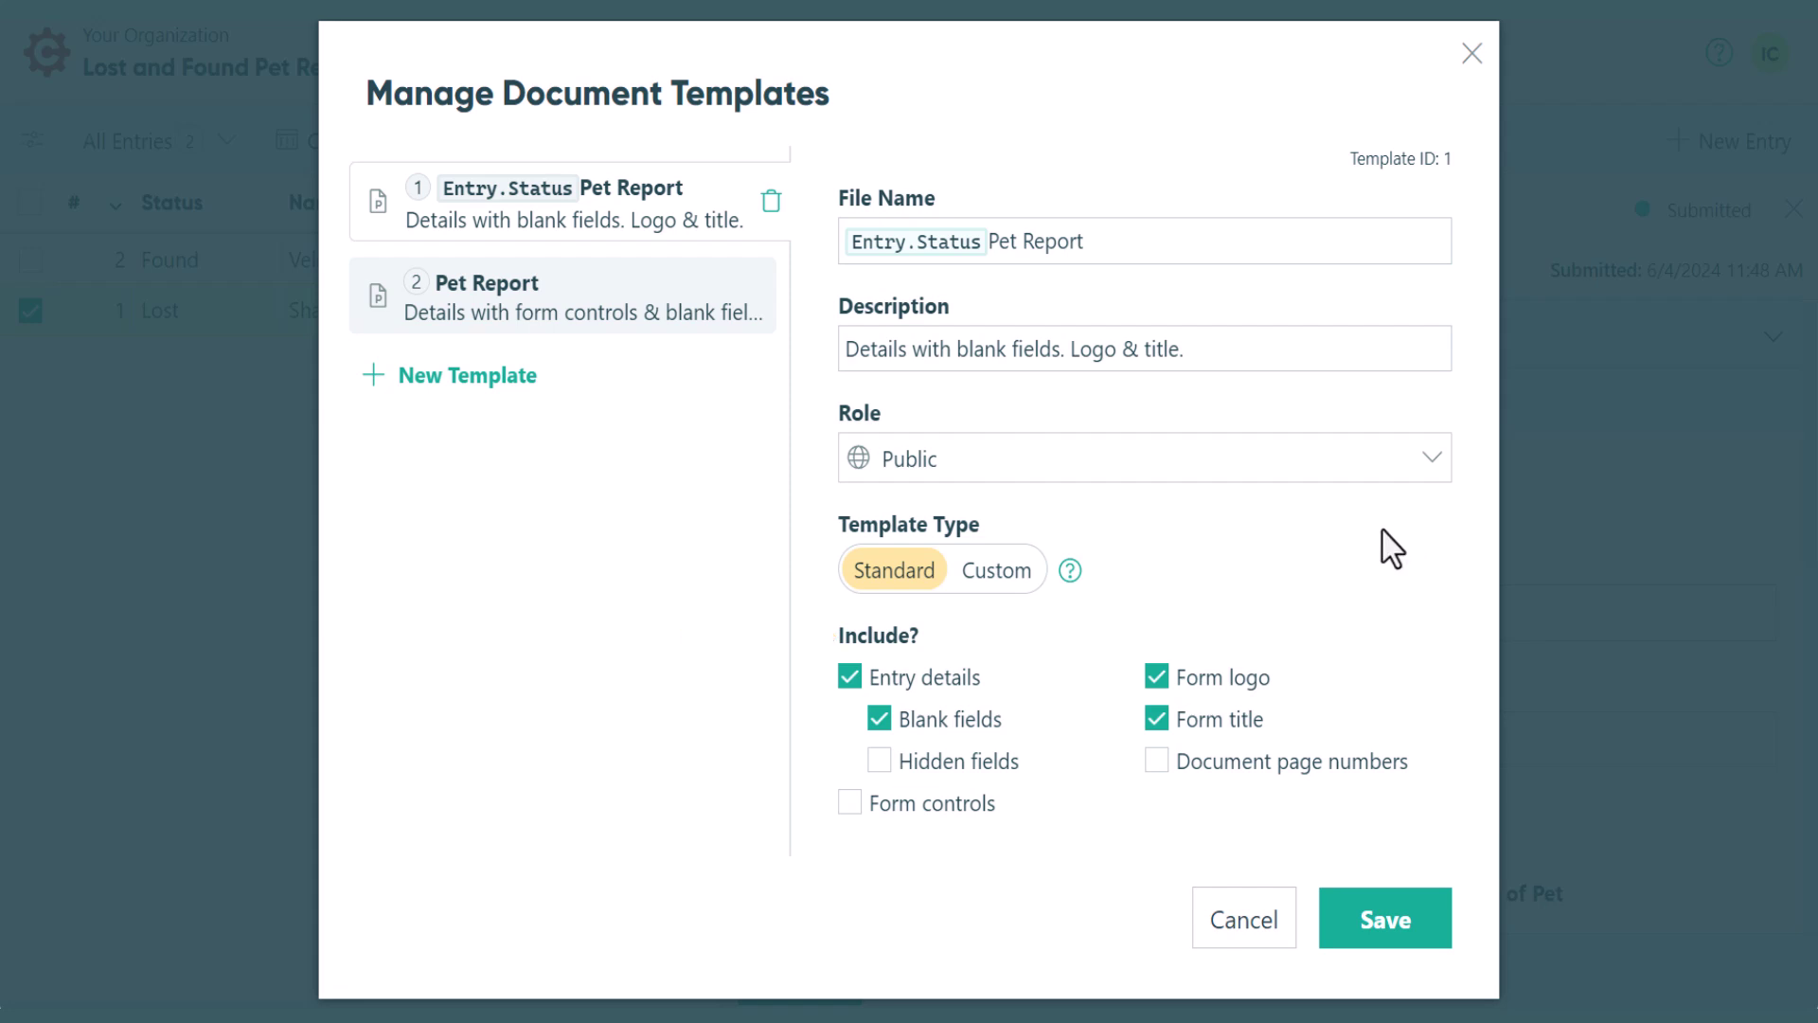
# Switch template 1 to Custom and download its [Entry.Status]Pet Report.docx Word template.
pyautogui.click(999, 572)
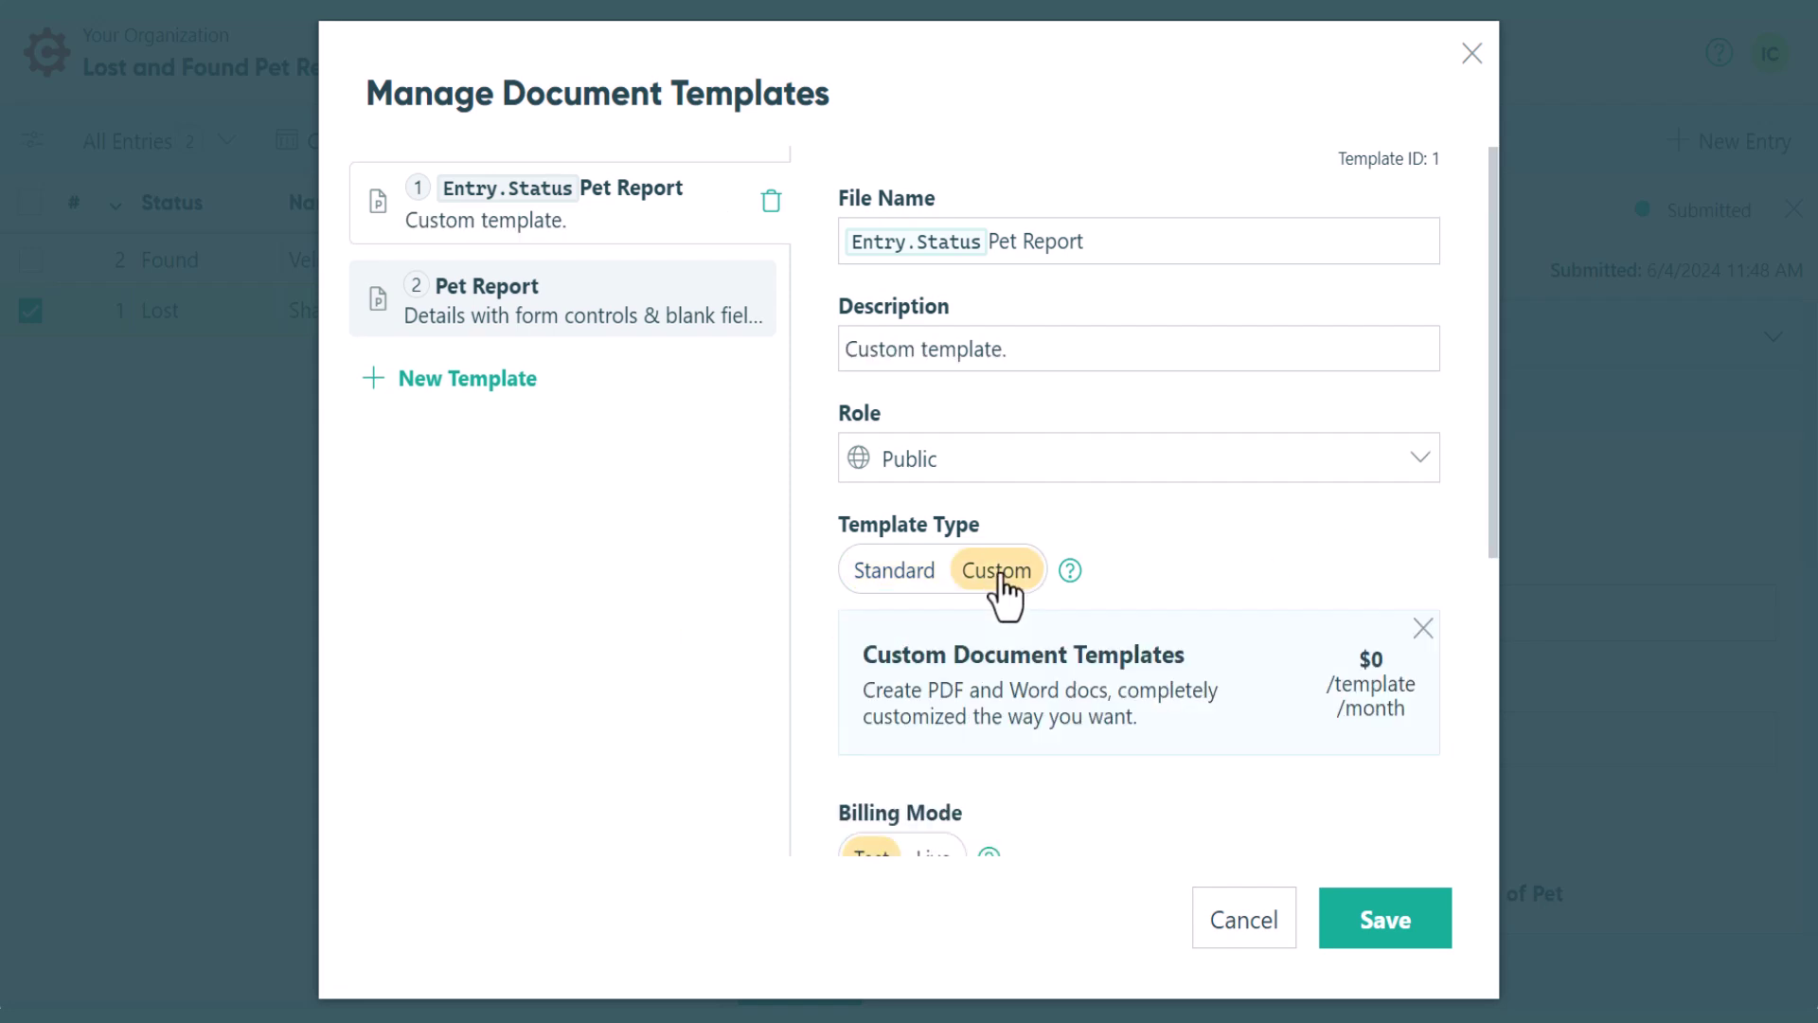
pyautogui.scroll(-3, 1002, 577)
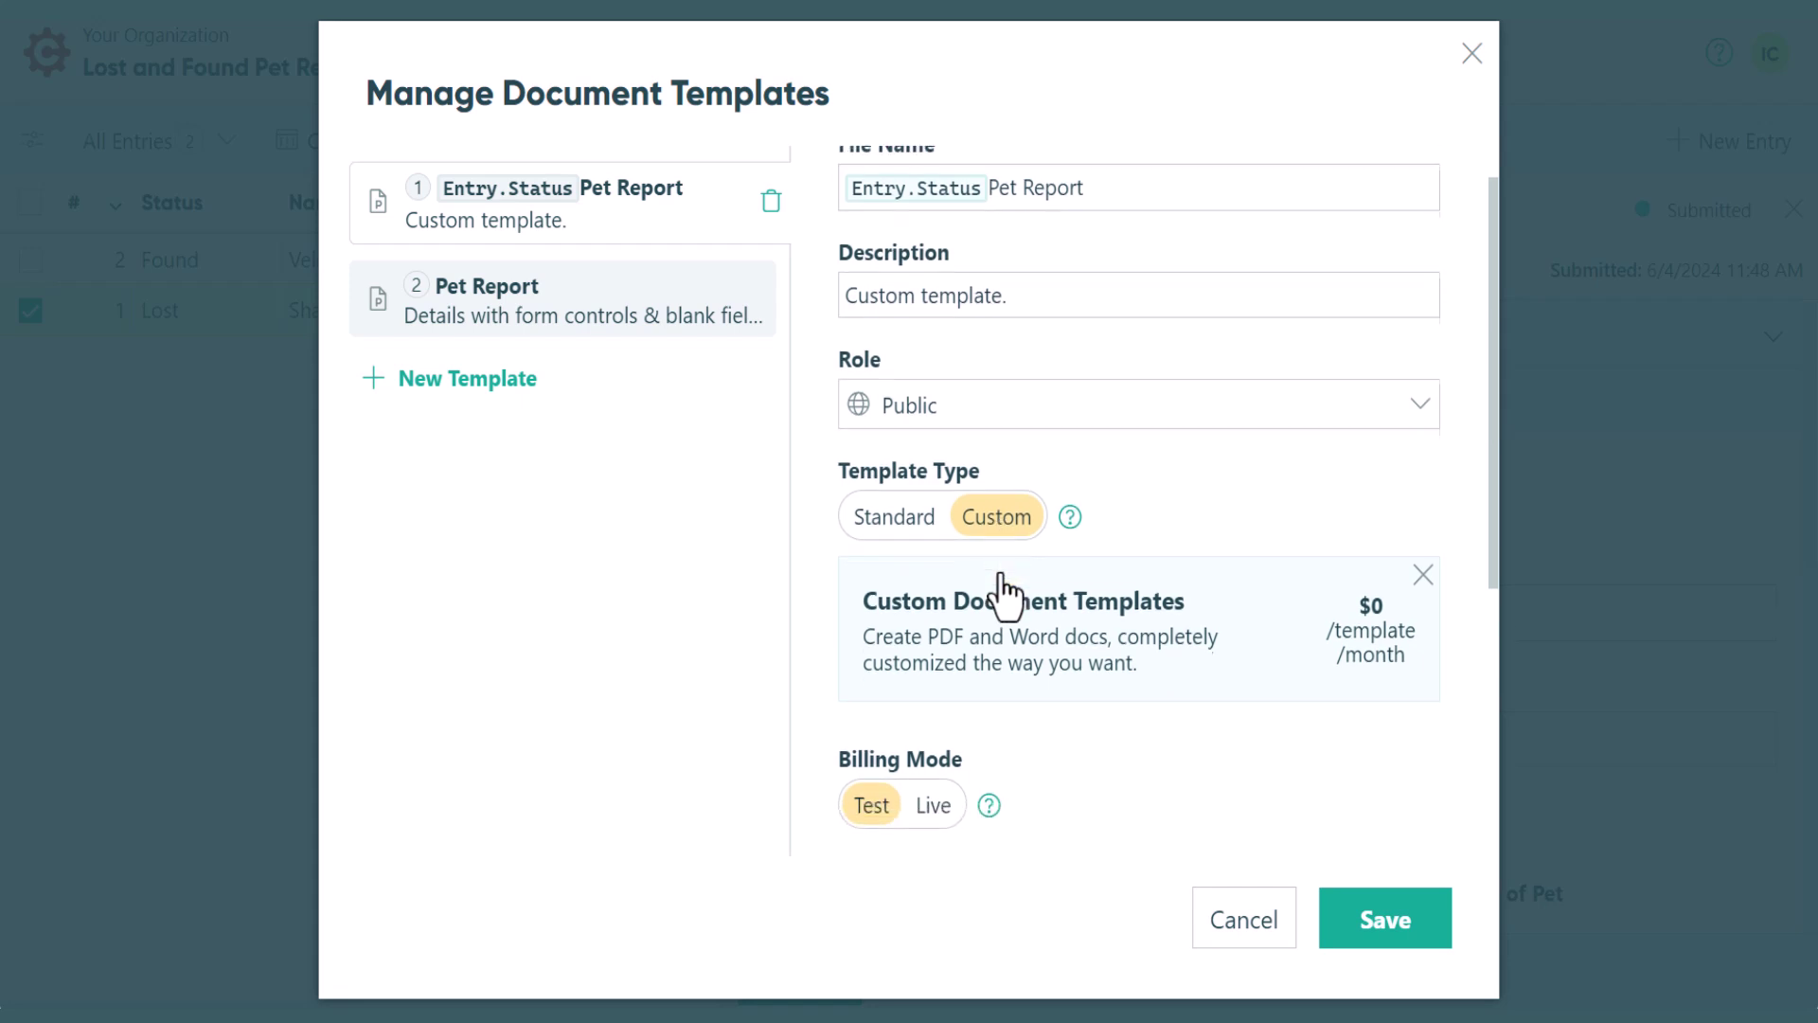
pyautogui.scroll(-2, 1003, 597)
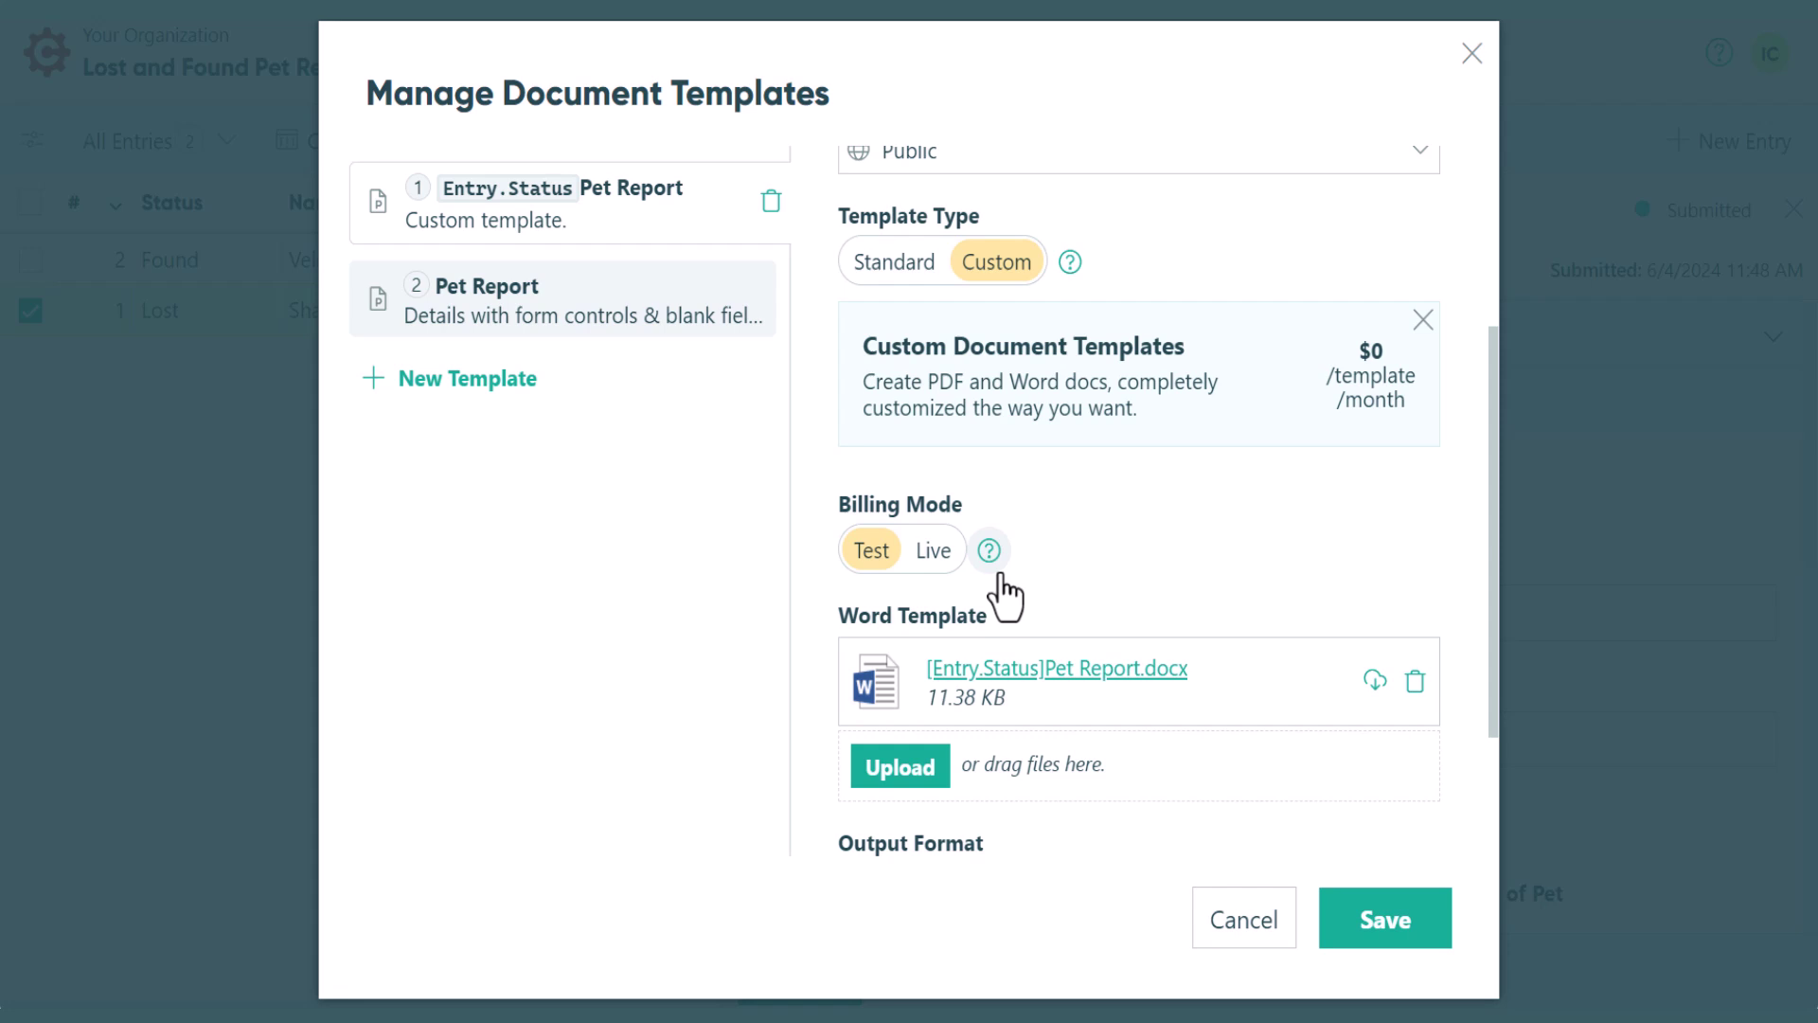
pyautogui.click(1374, 680)
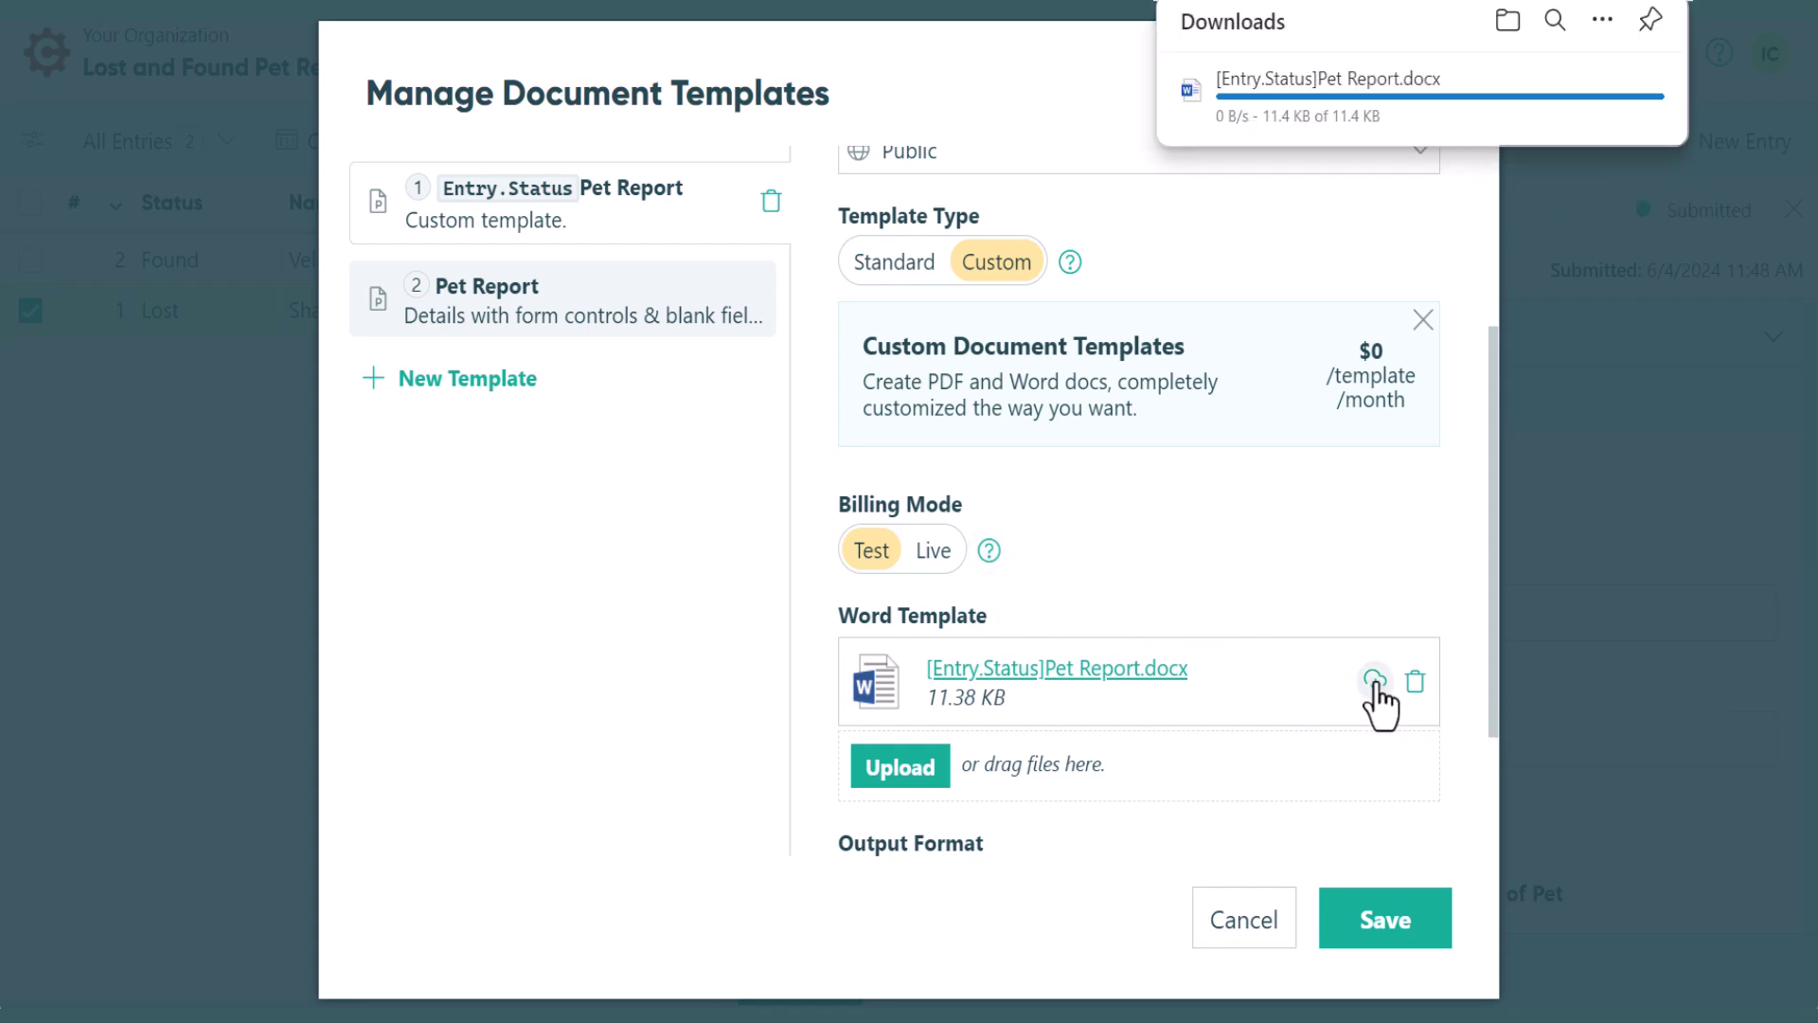
# Open the downloaded pet report template in Word and show the Styles pane.
pyautogui.click(1234, 106)
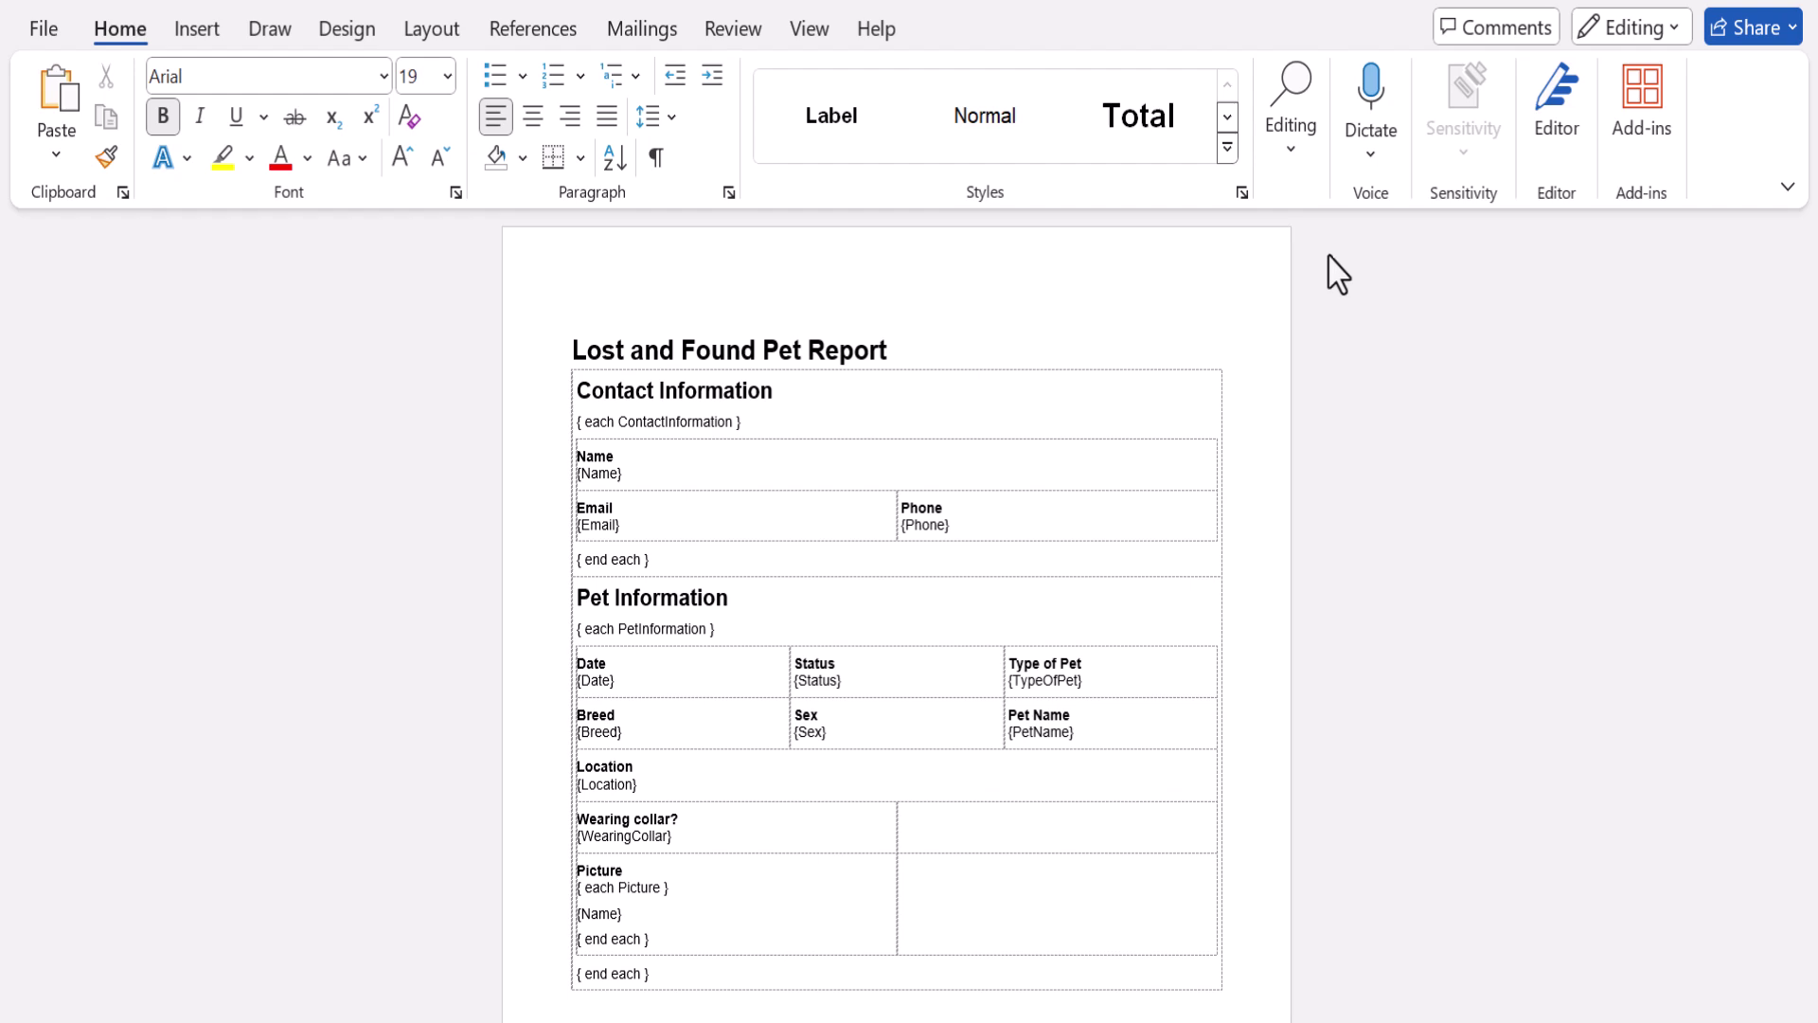
pyautogui.click(1242, 193)
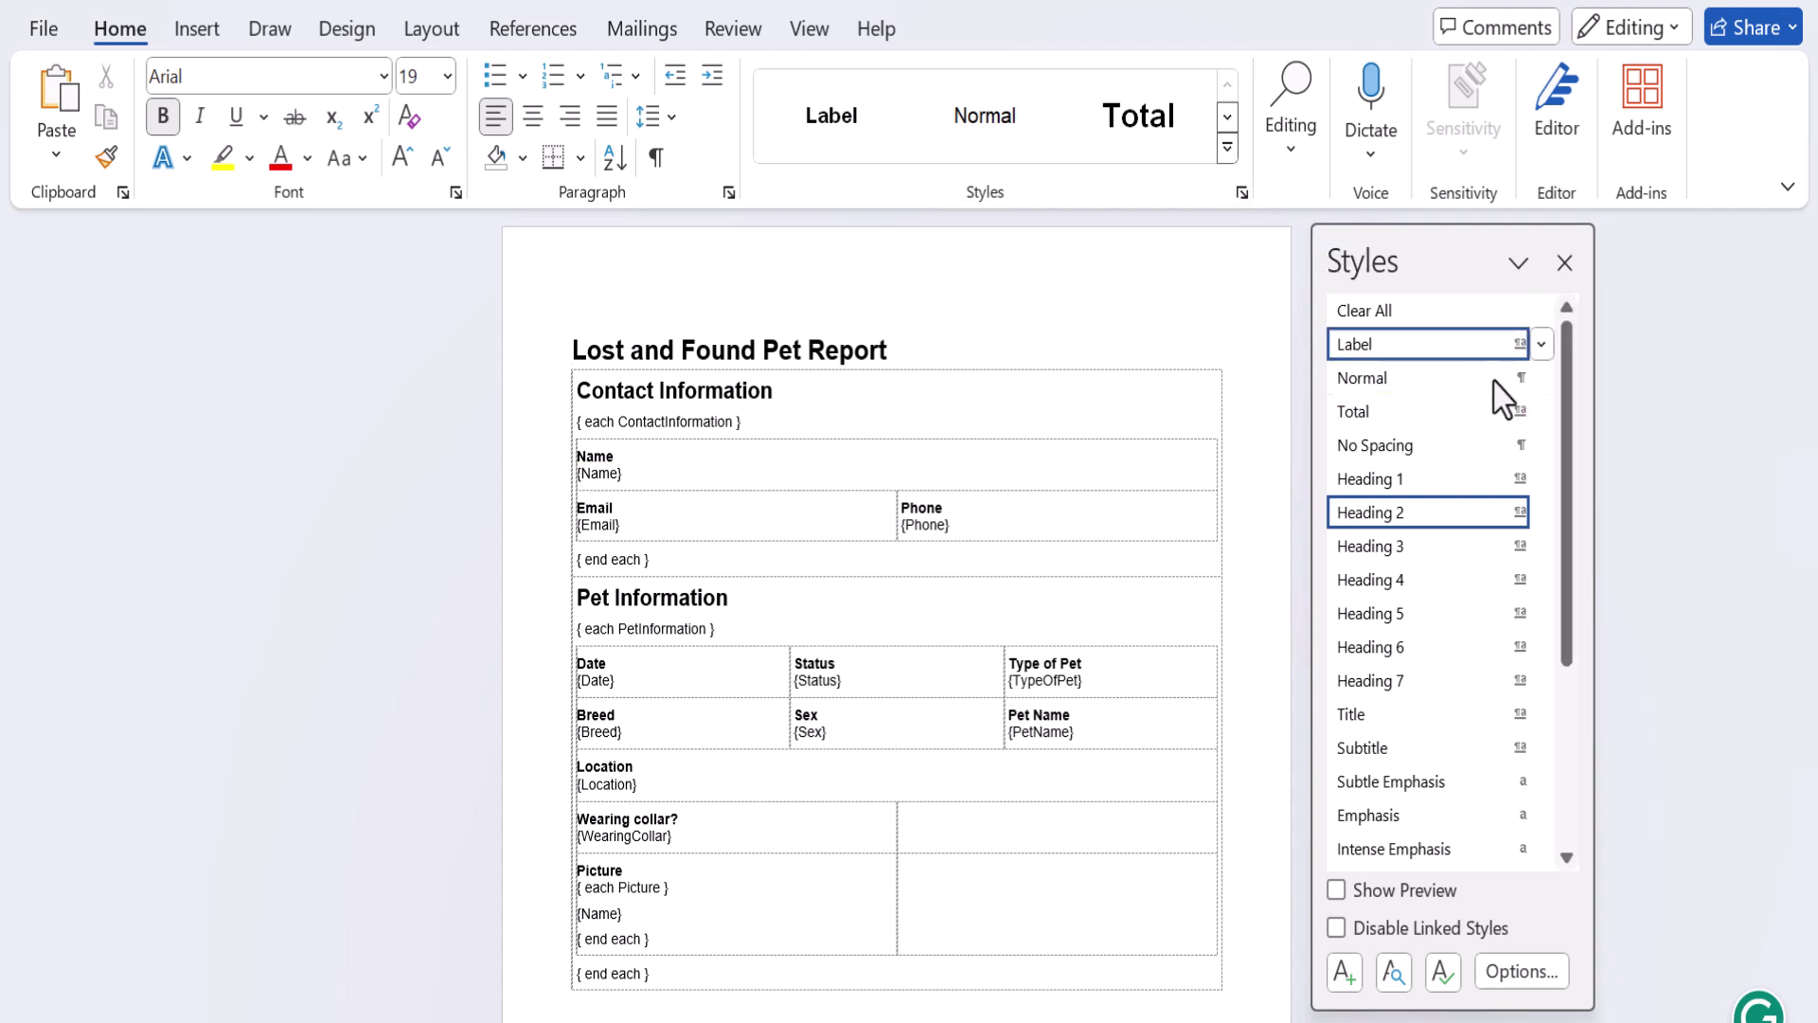
# Change the Heading 2 style's font colour to teal RGB(7,160,151) and close the Styles pane.
pyautogui.click(1541, 512)
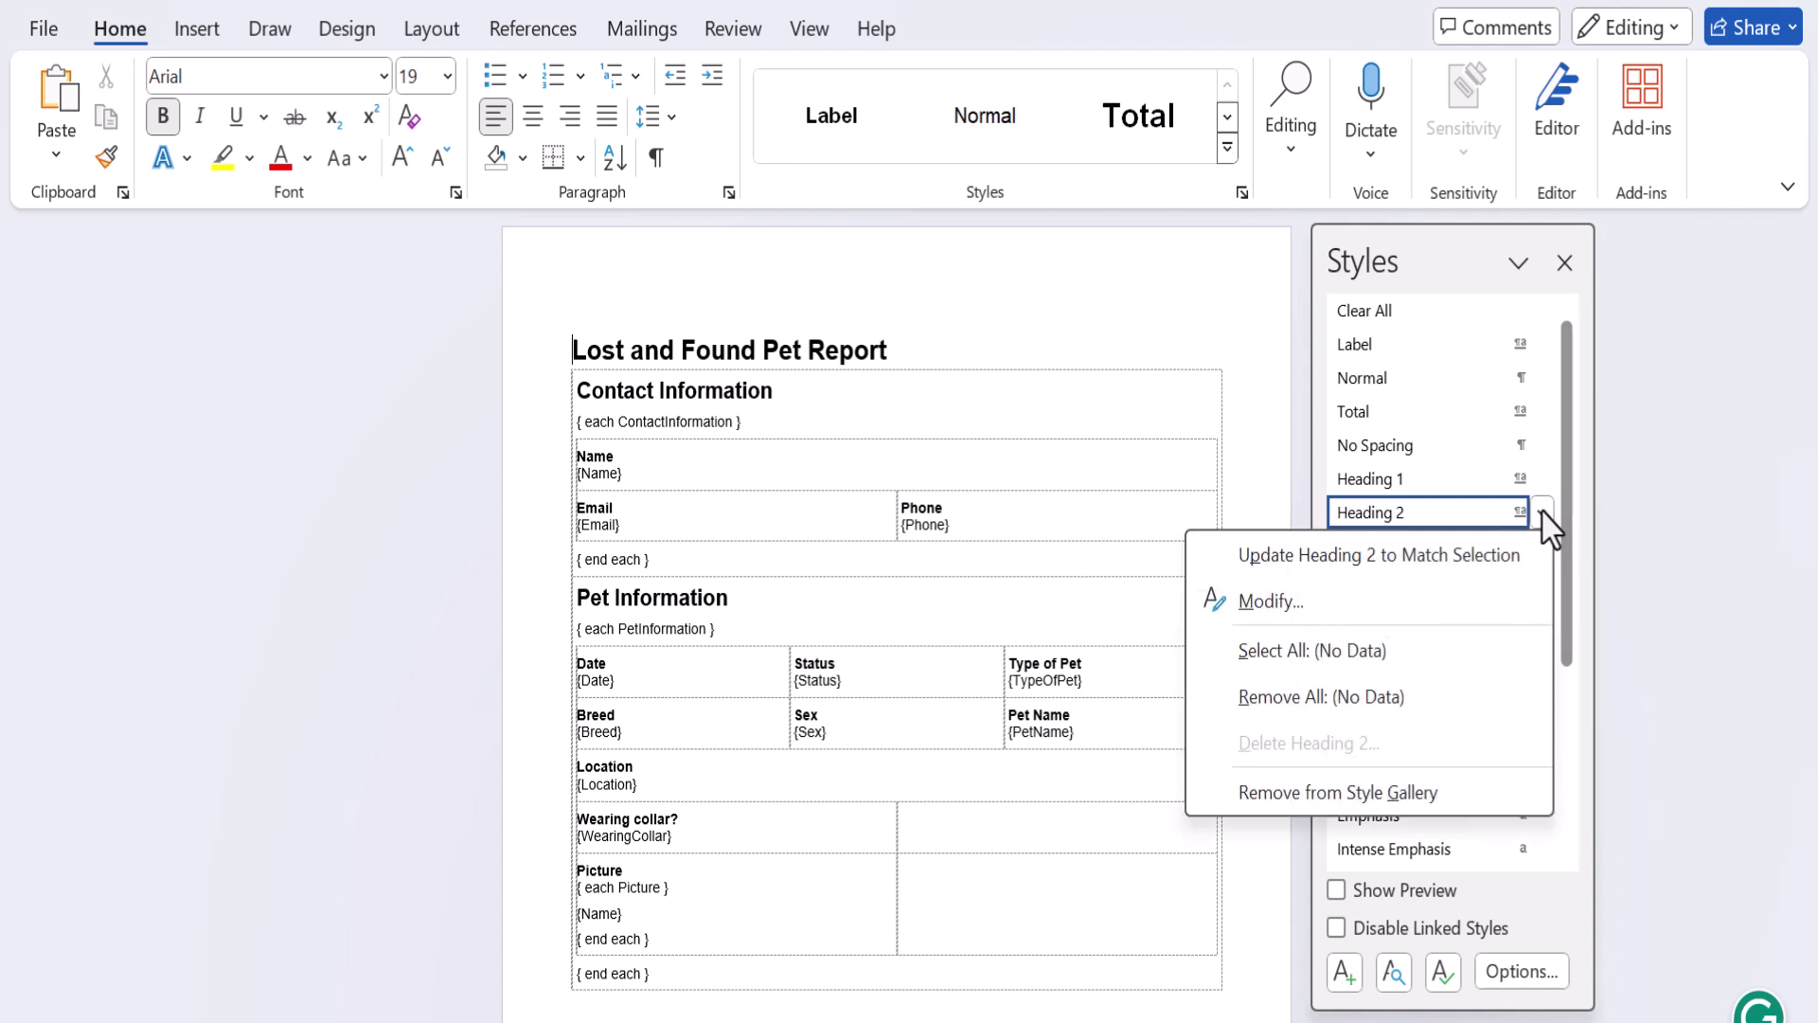
pyautogui.click(1461, 612)
pyautogui.click(1067, 334)
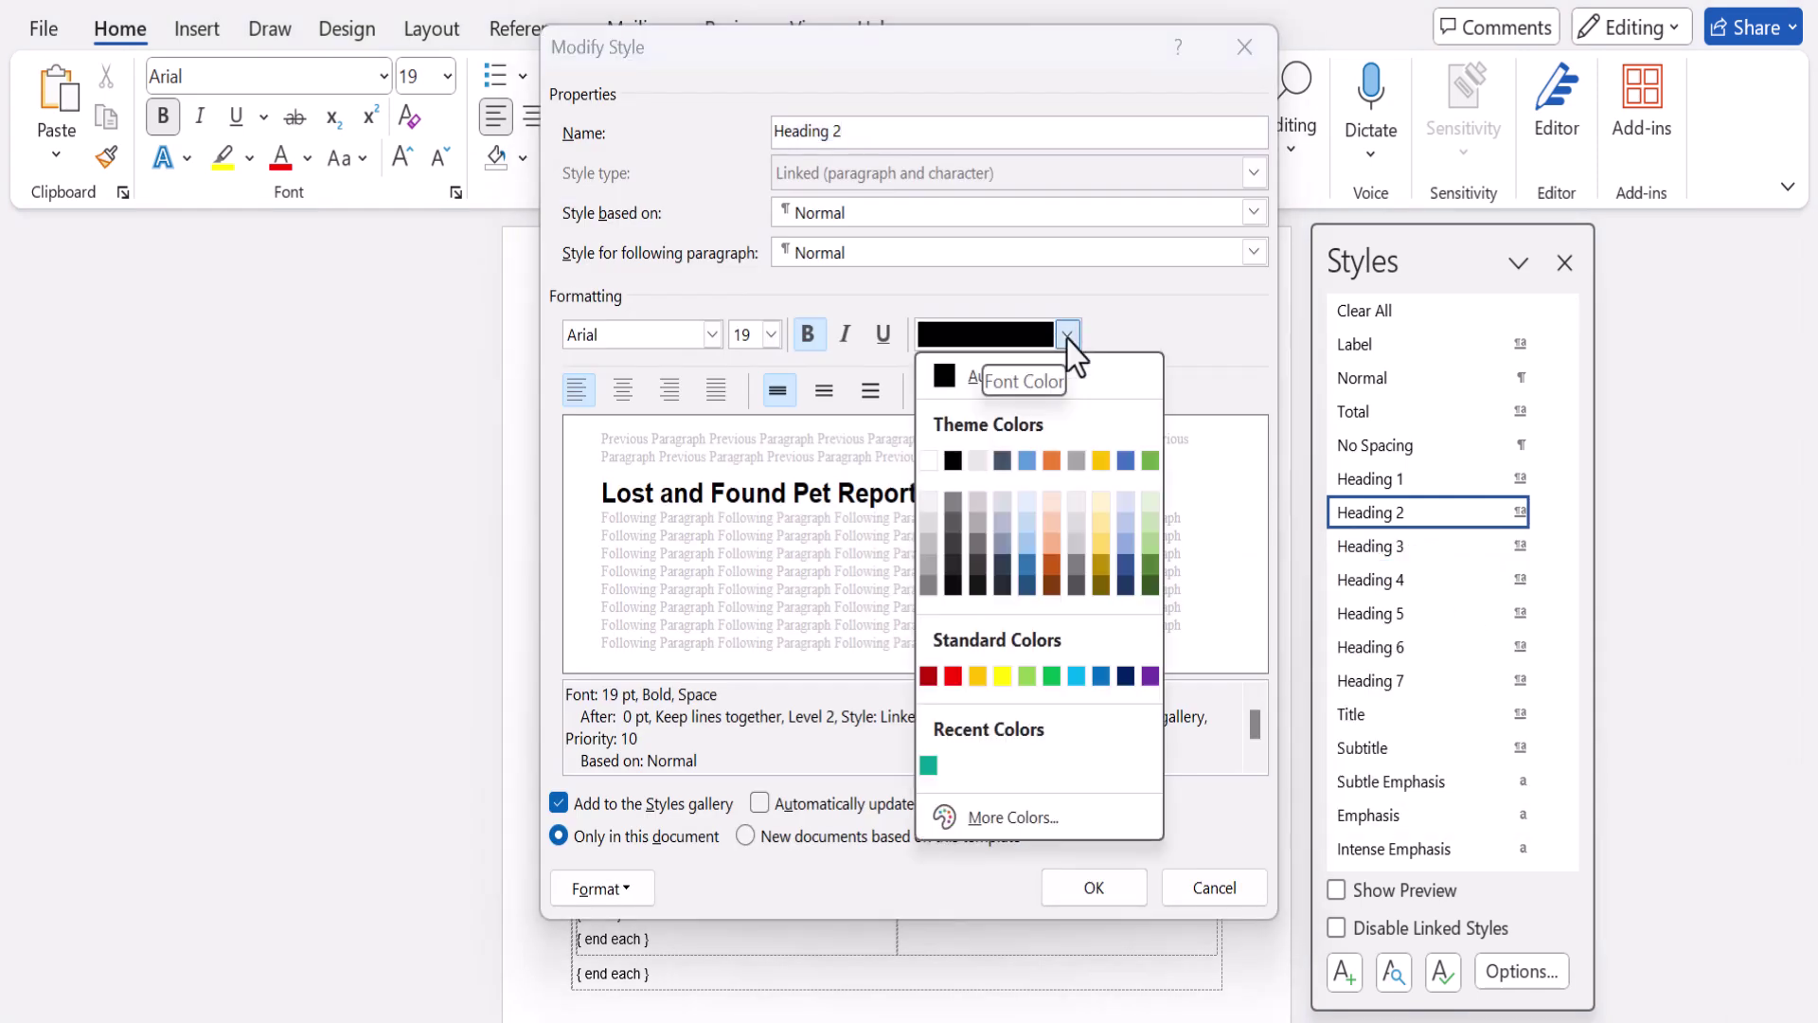
pyautogui.click(928, 765)
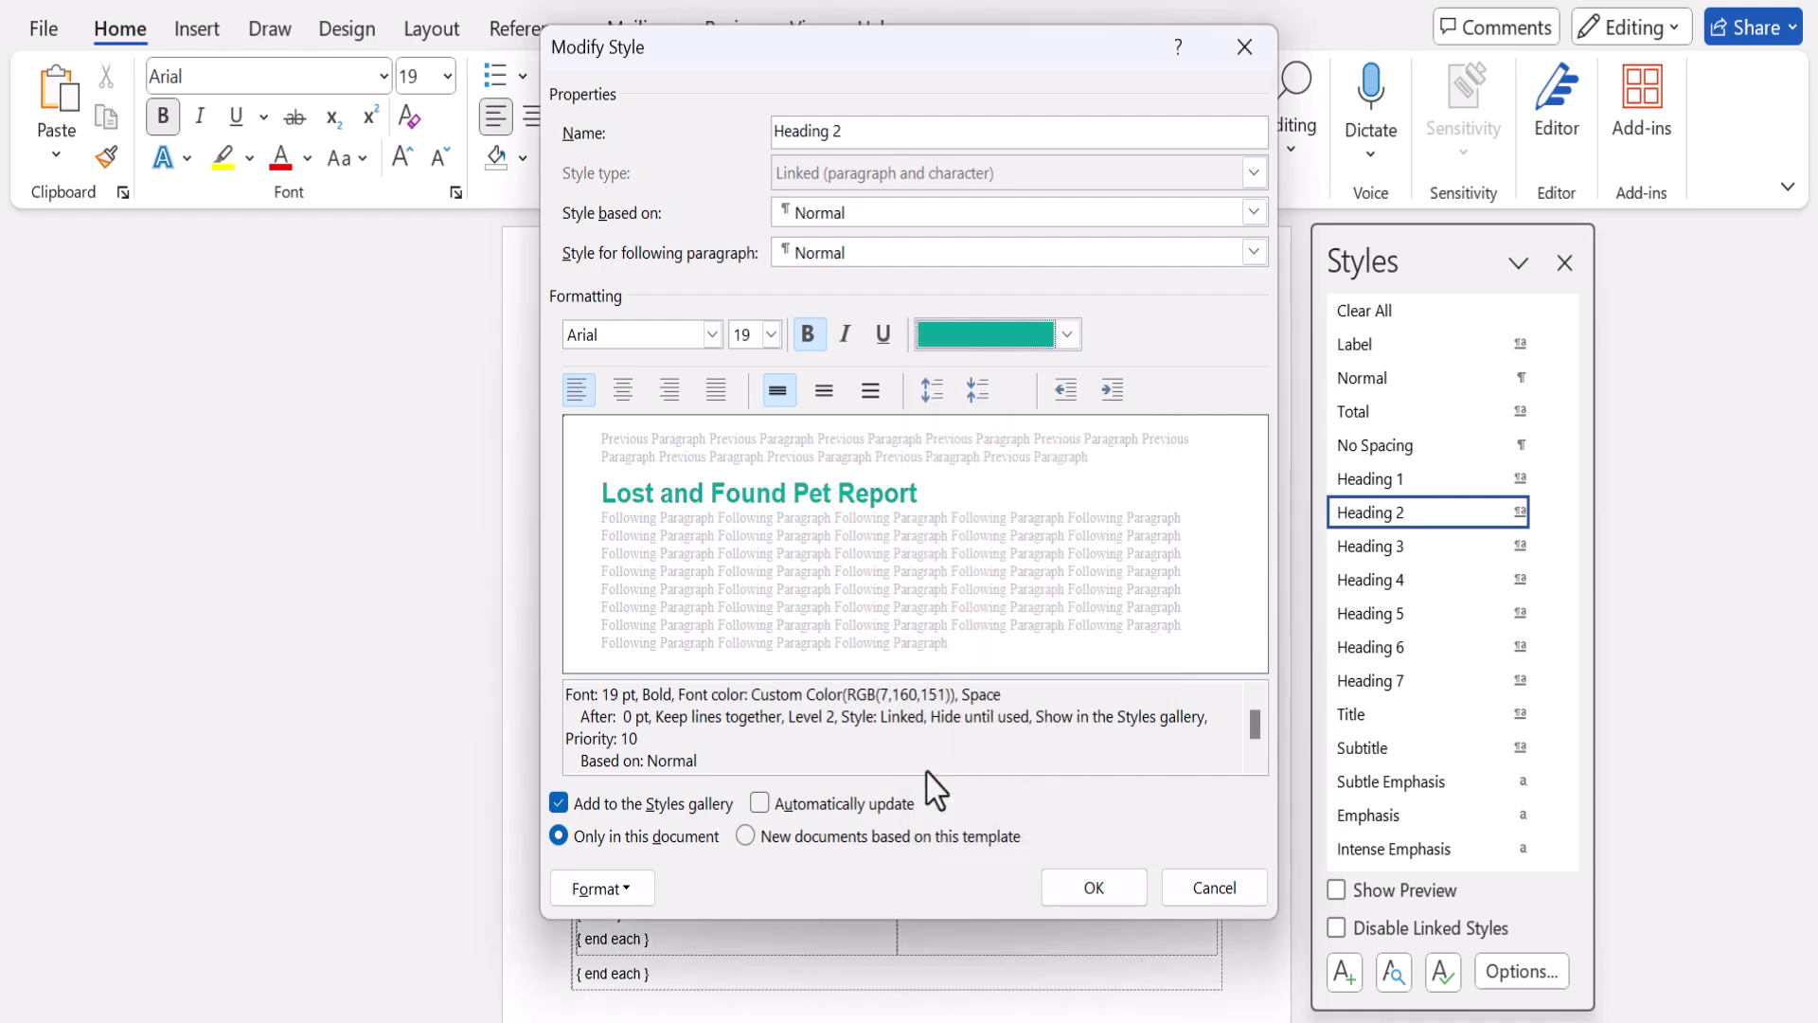
pyautogui.click(1091, 888)
pyautogui.click(1564, 264)
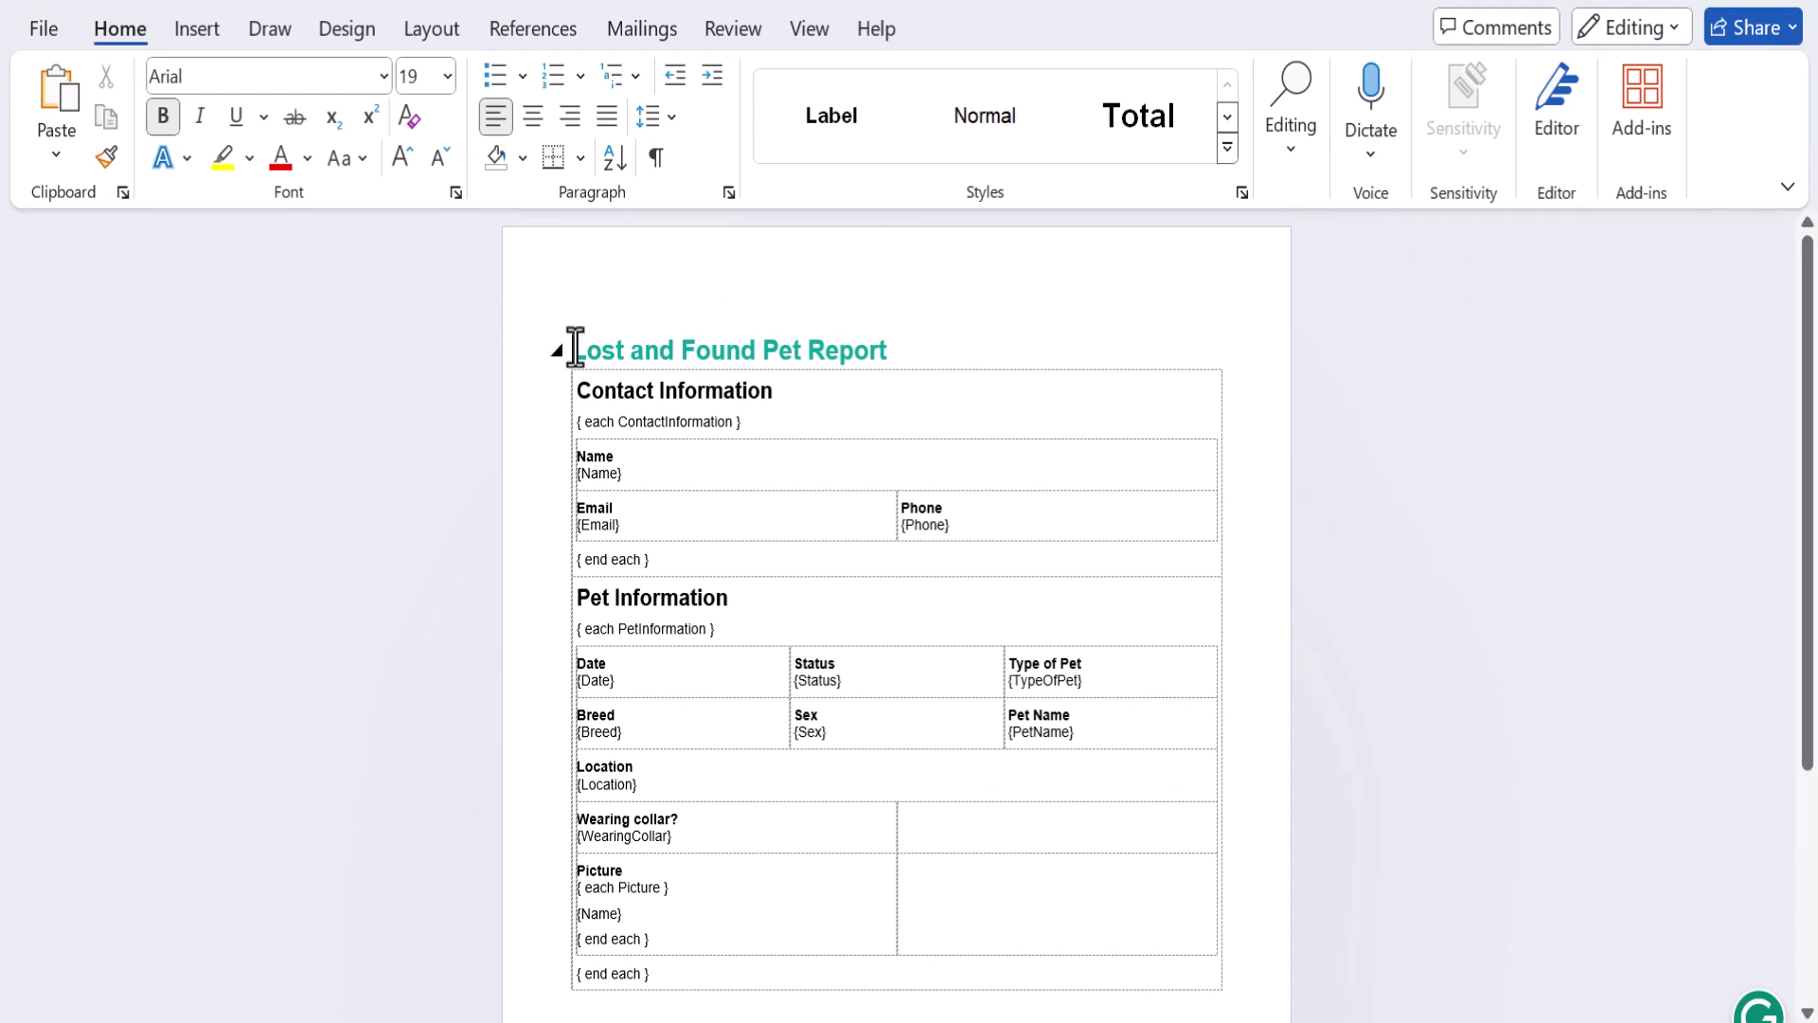
# Replace the title with {Status}{TypeOfPet}, prefixed by {each PetInformation}.
pyautogui.moveTo(570, 351); pyautogui.dragTo(868, 357)
pyautogui.press('BackSpace')
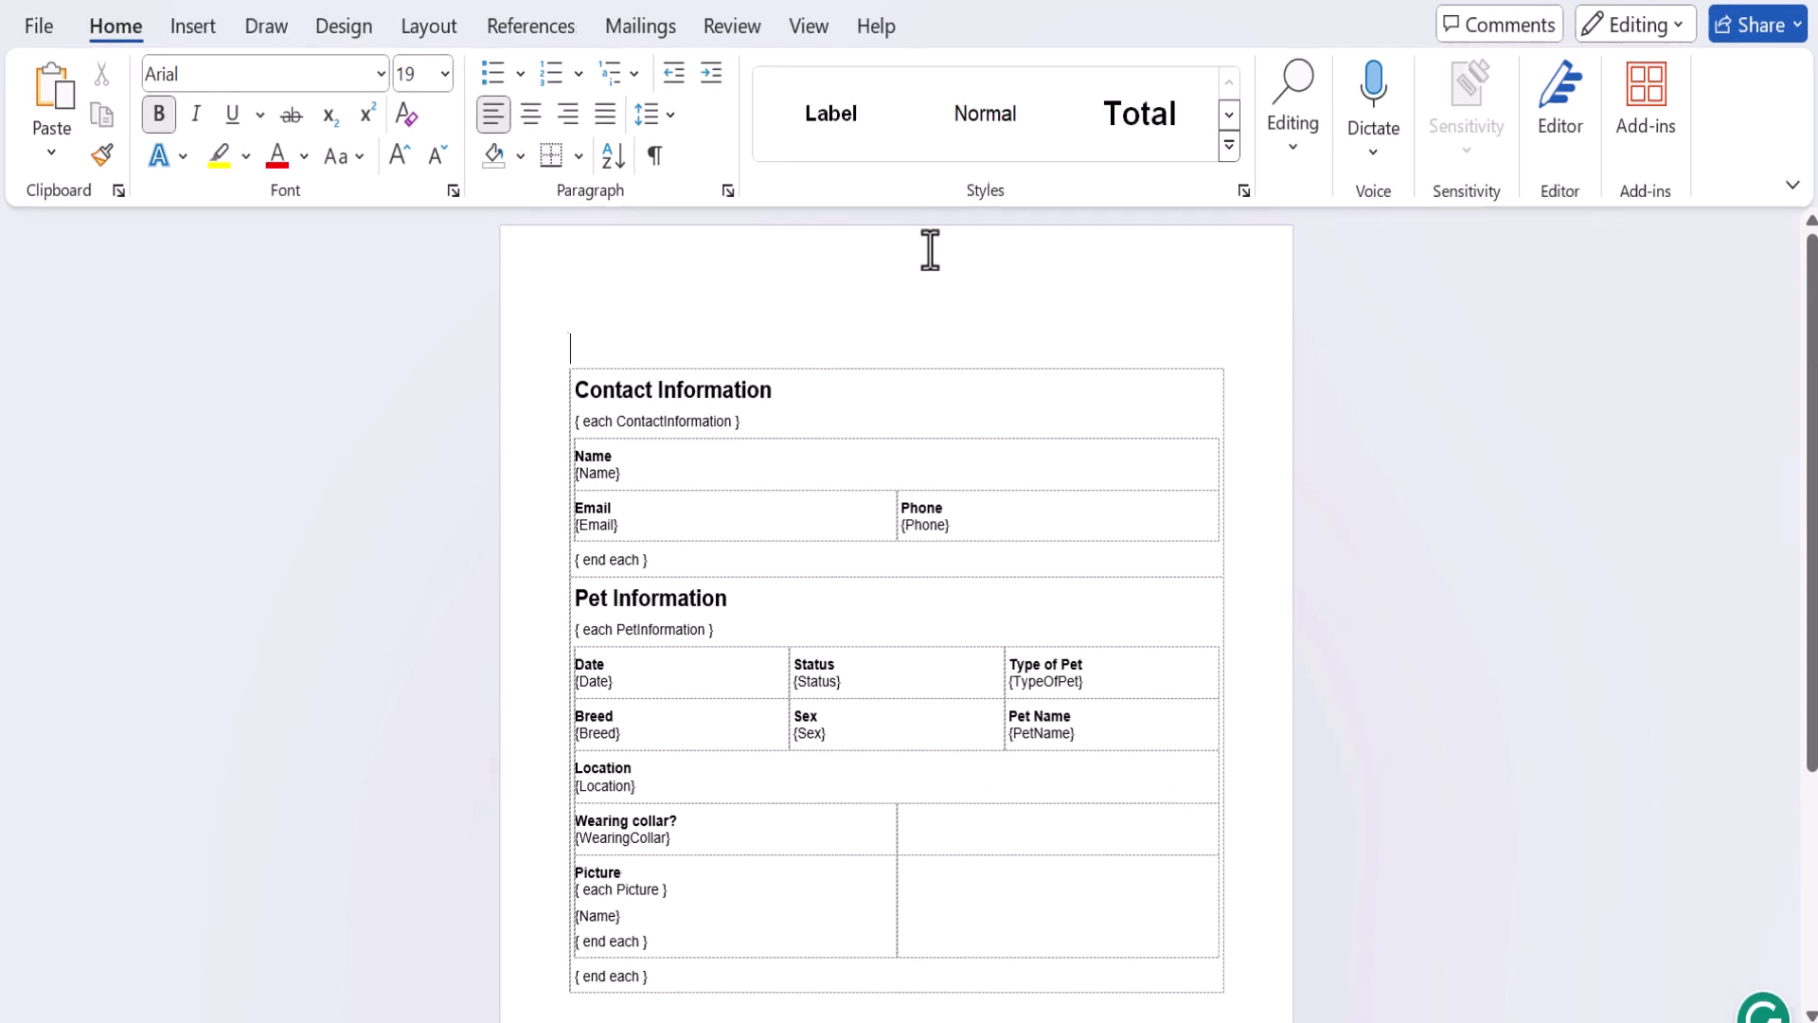
pyautogui.write('{')
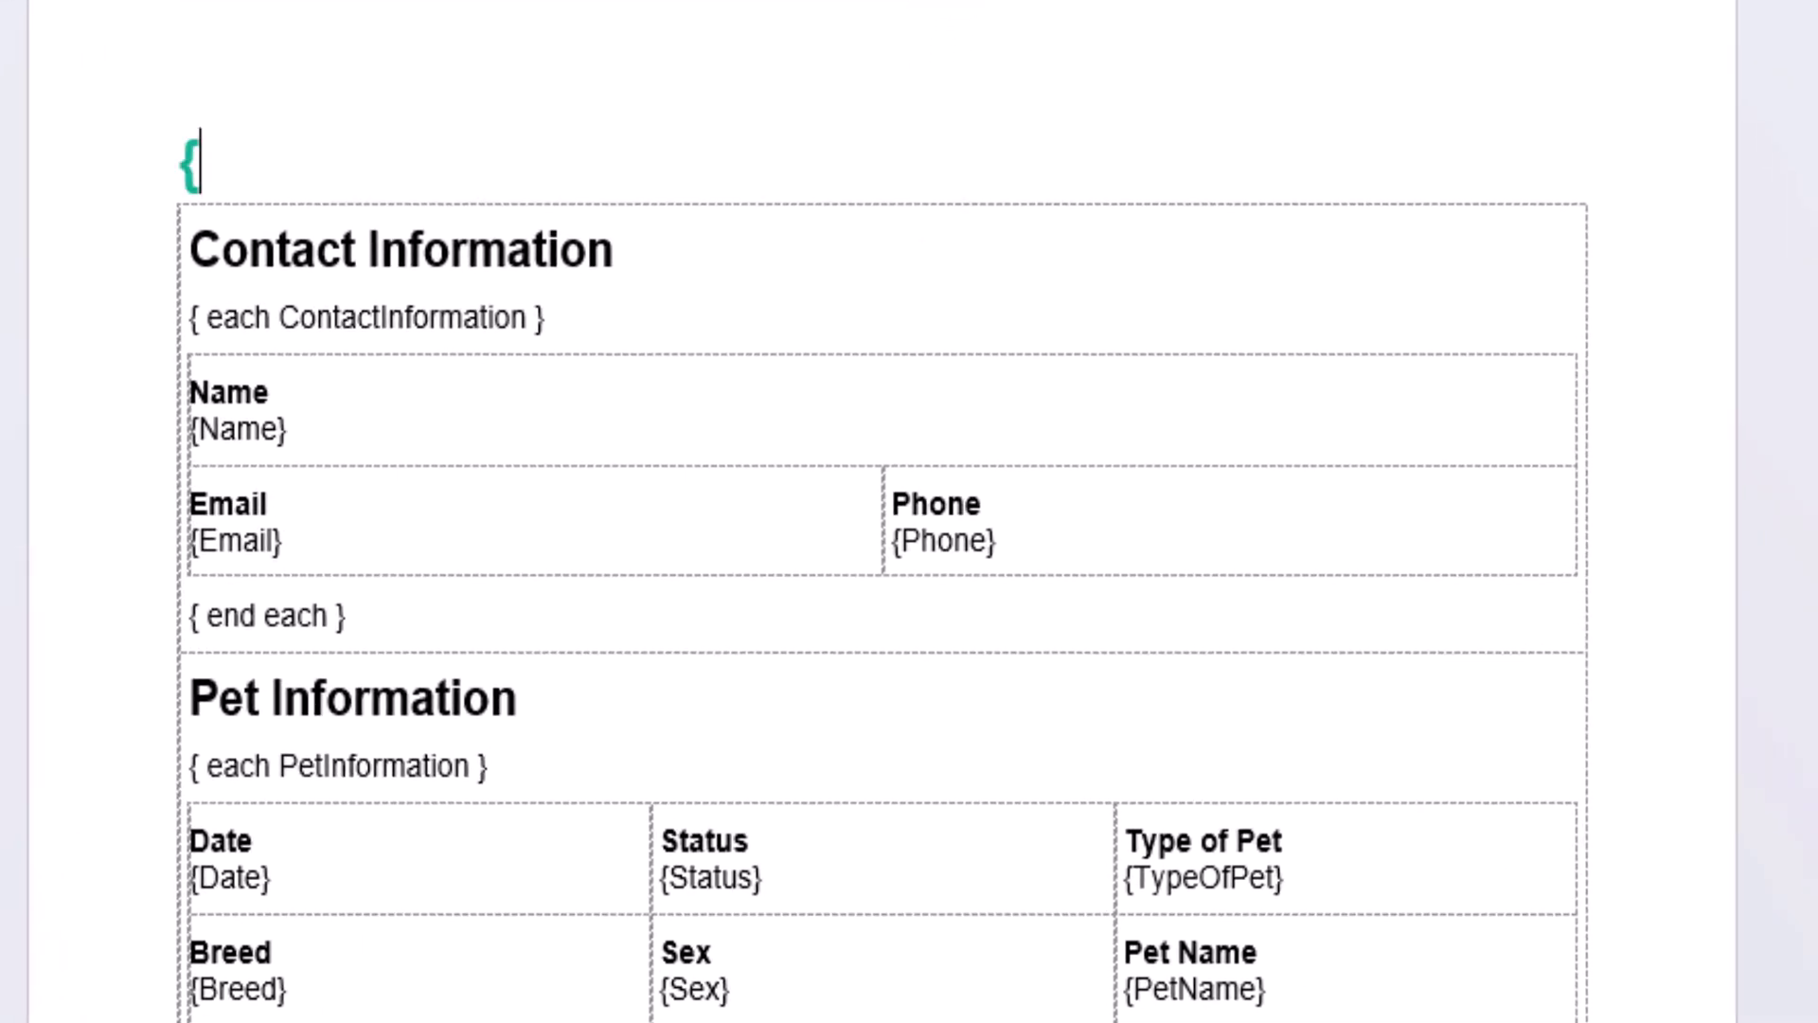
pyautogui.write('Status')
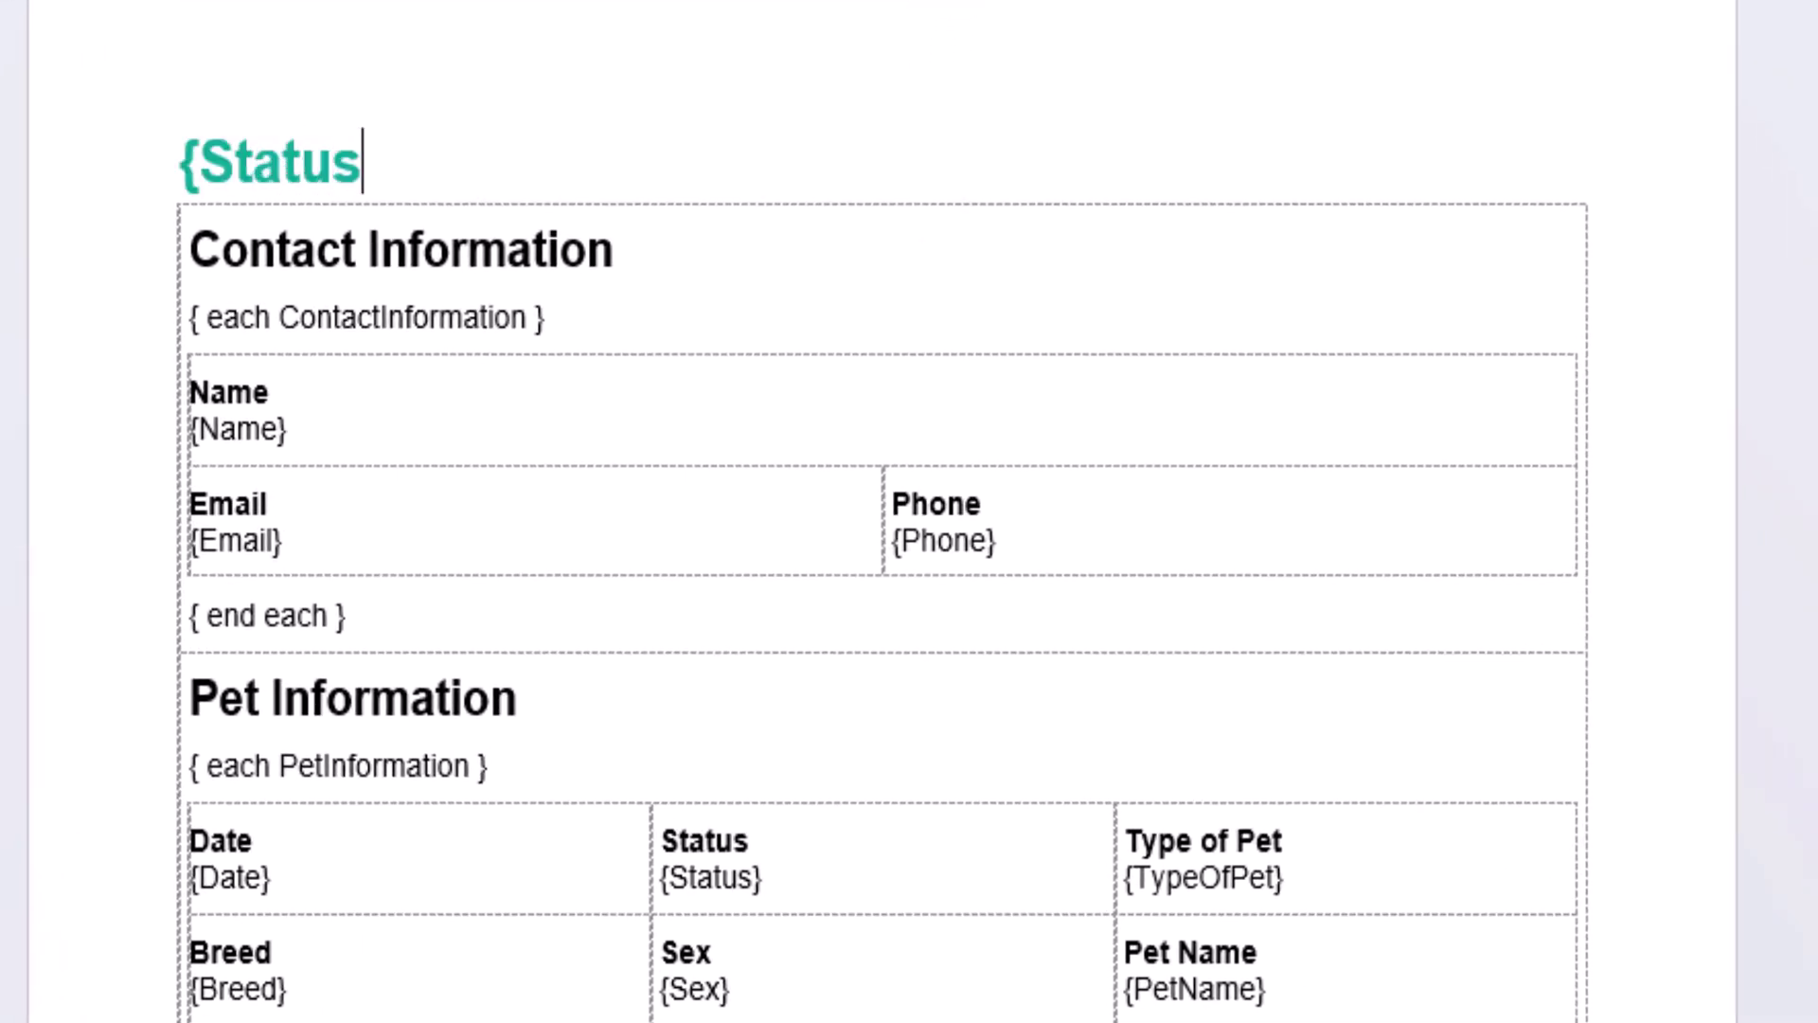
pyautogui.write('}{')
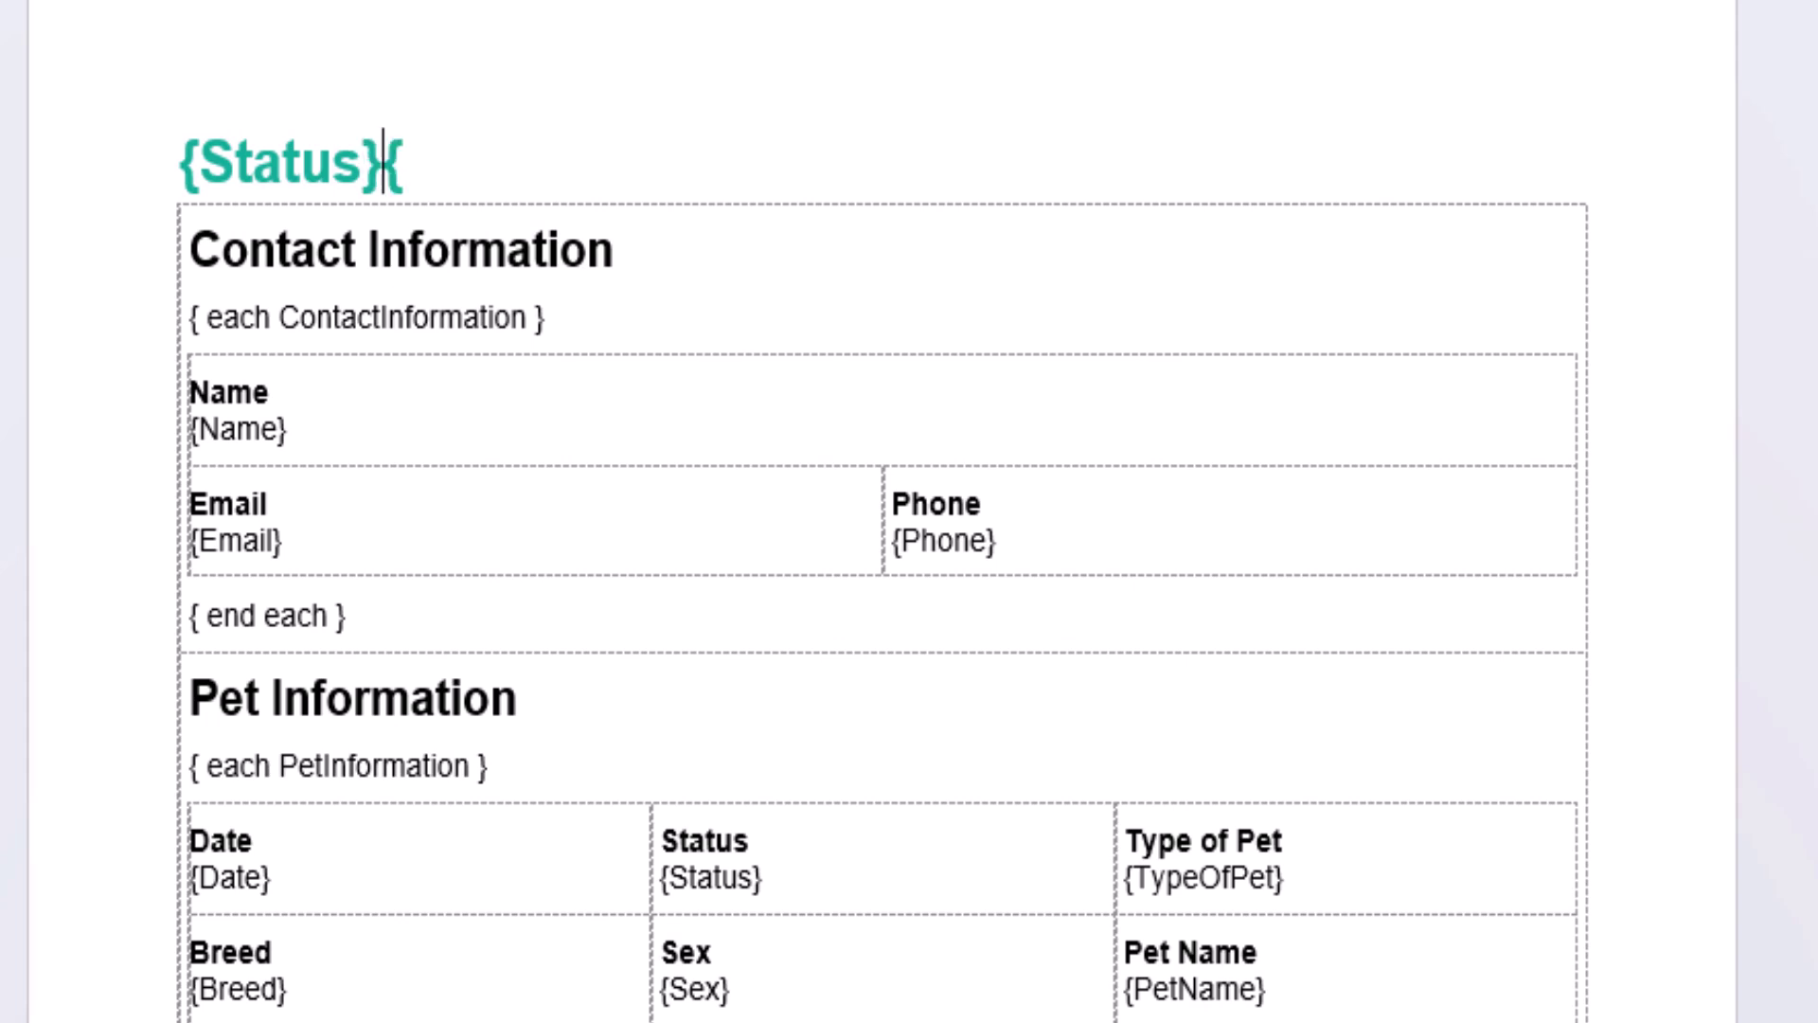
pyautogui.write('TypeO')
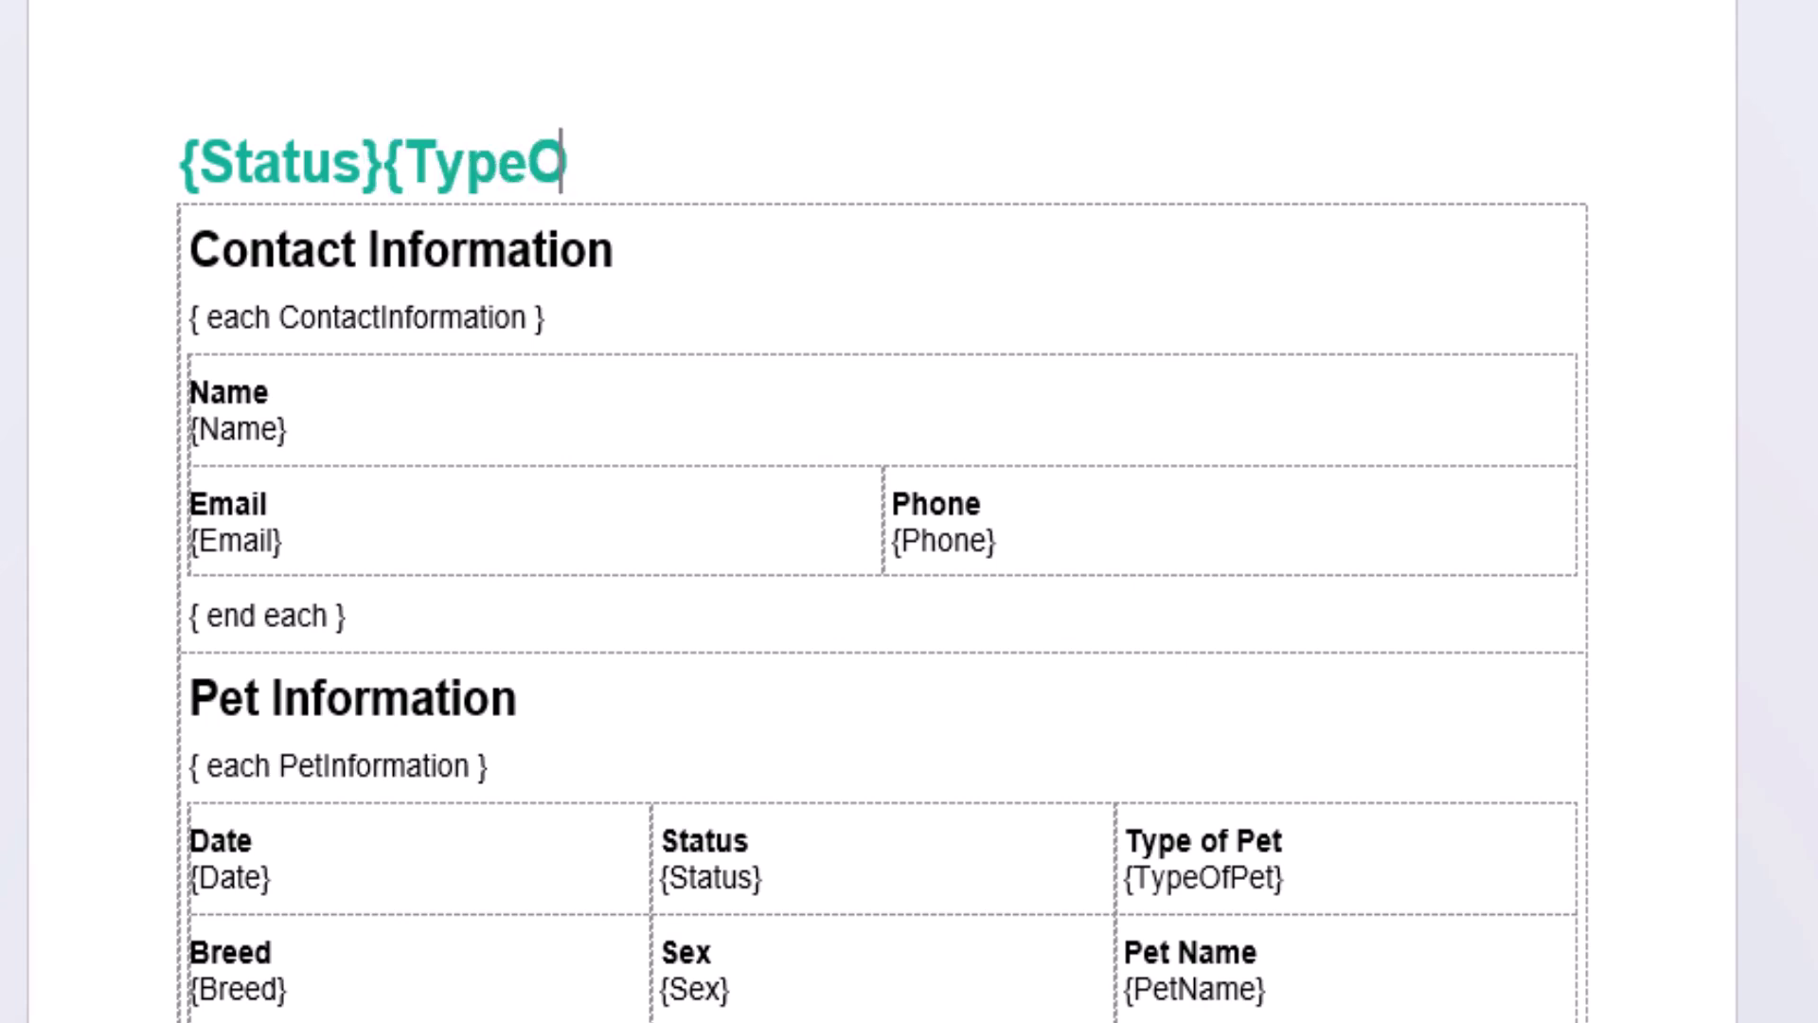
pyautogui.write('fPet}')
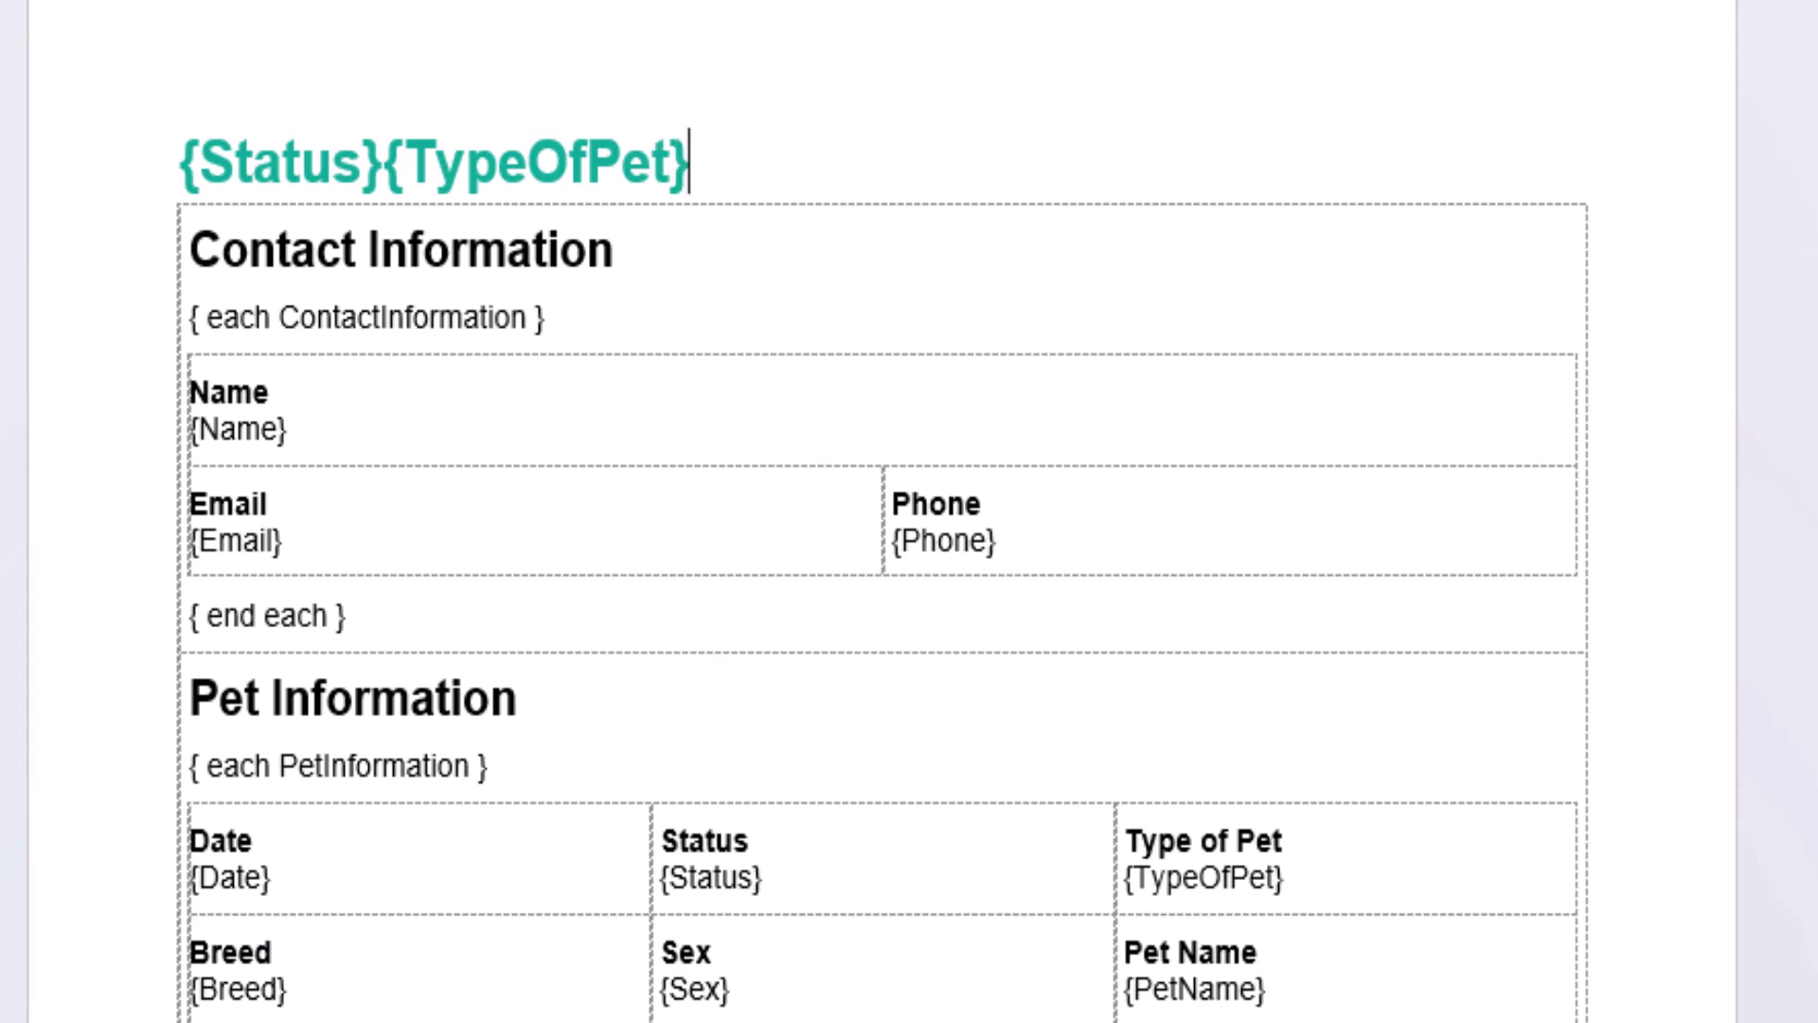
pyautogui.click(178, 163)
pyautogui.write('{each Pet')
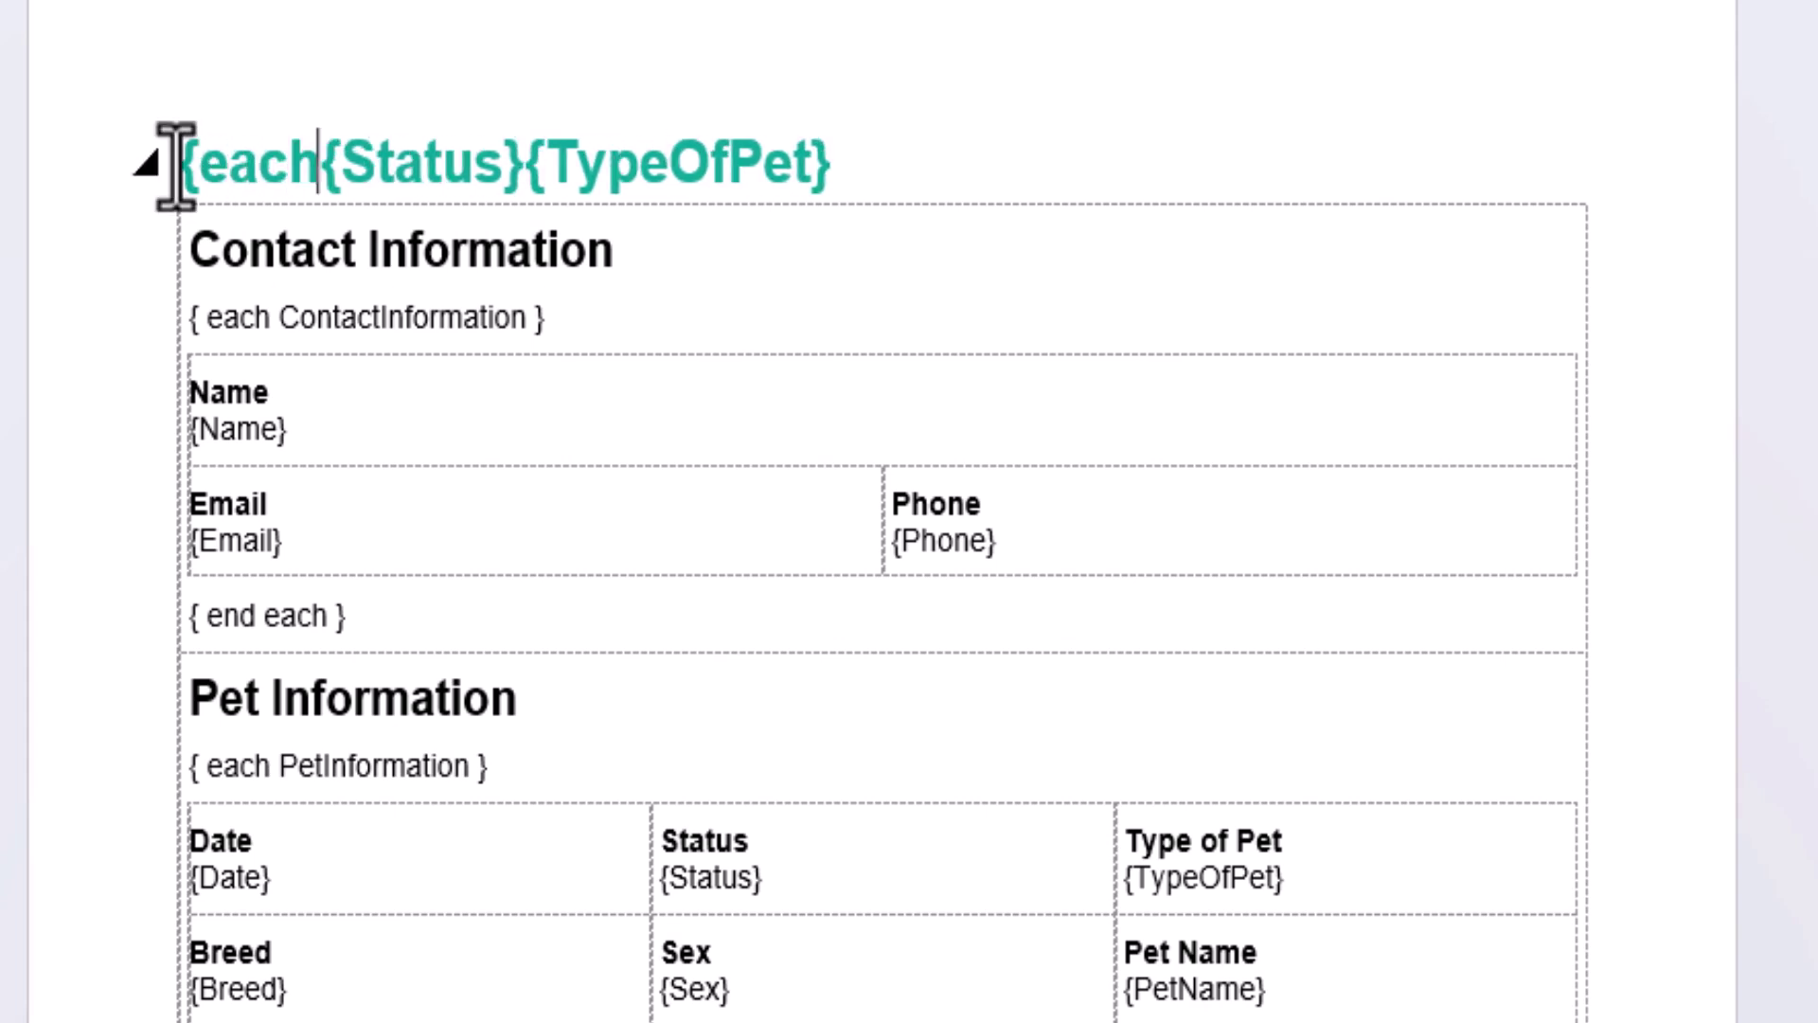
pyautogui.write('Information}')
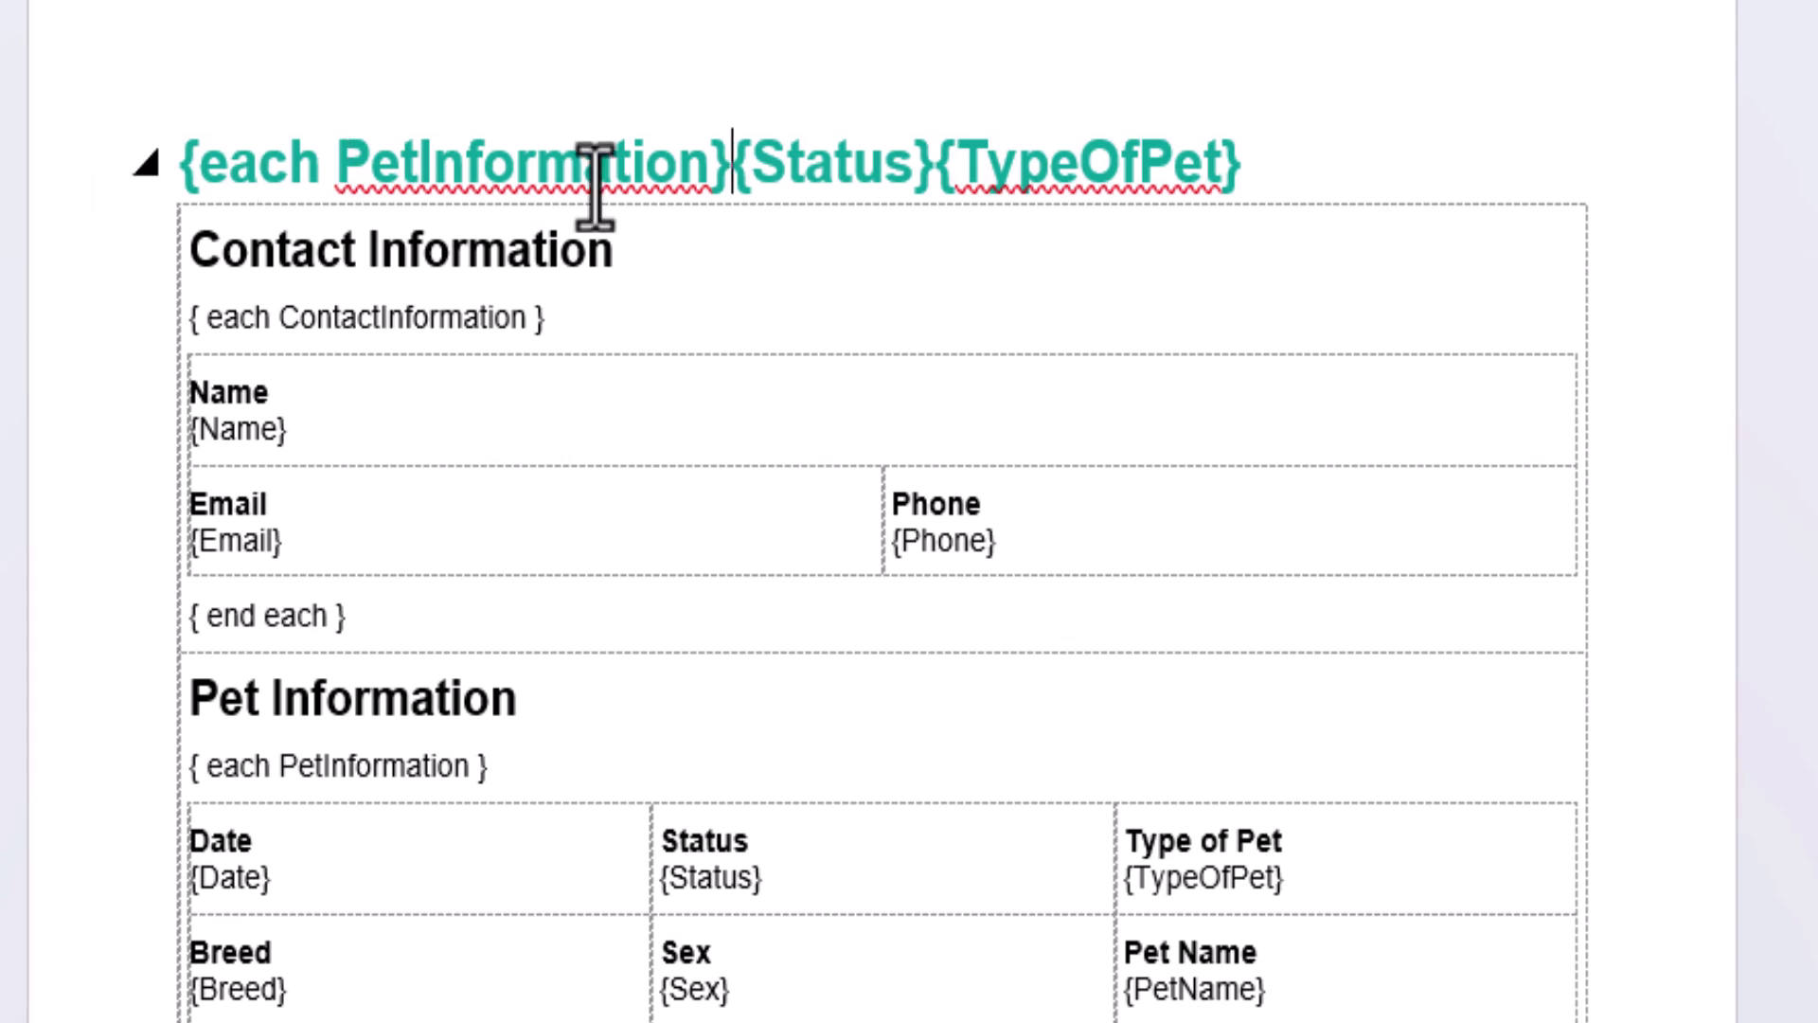
# Add an {image Picture, max-width=5in, max-height=4in} line below the heading.
pyautogui.click(1254, 170)
pyautogui.press('Return')
pyautogui.write('{i')
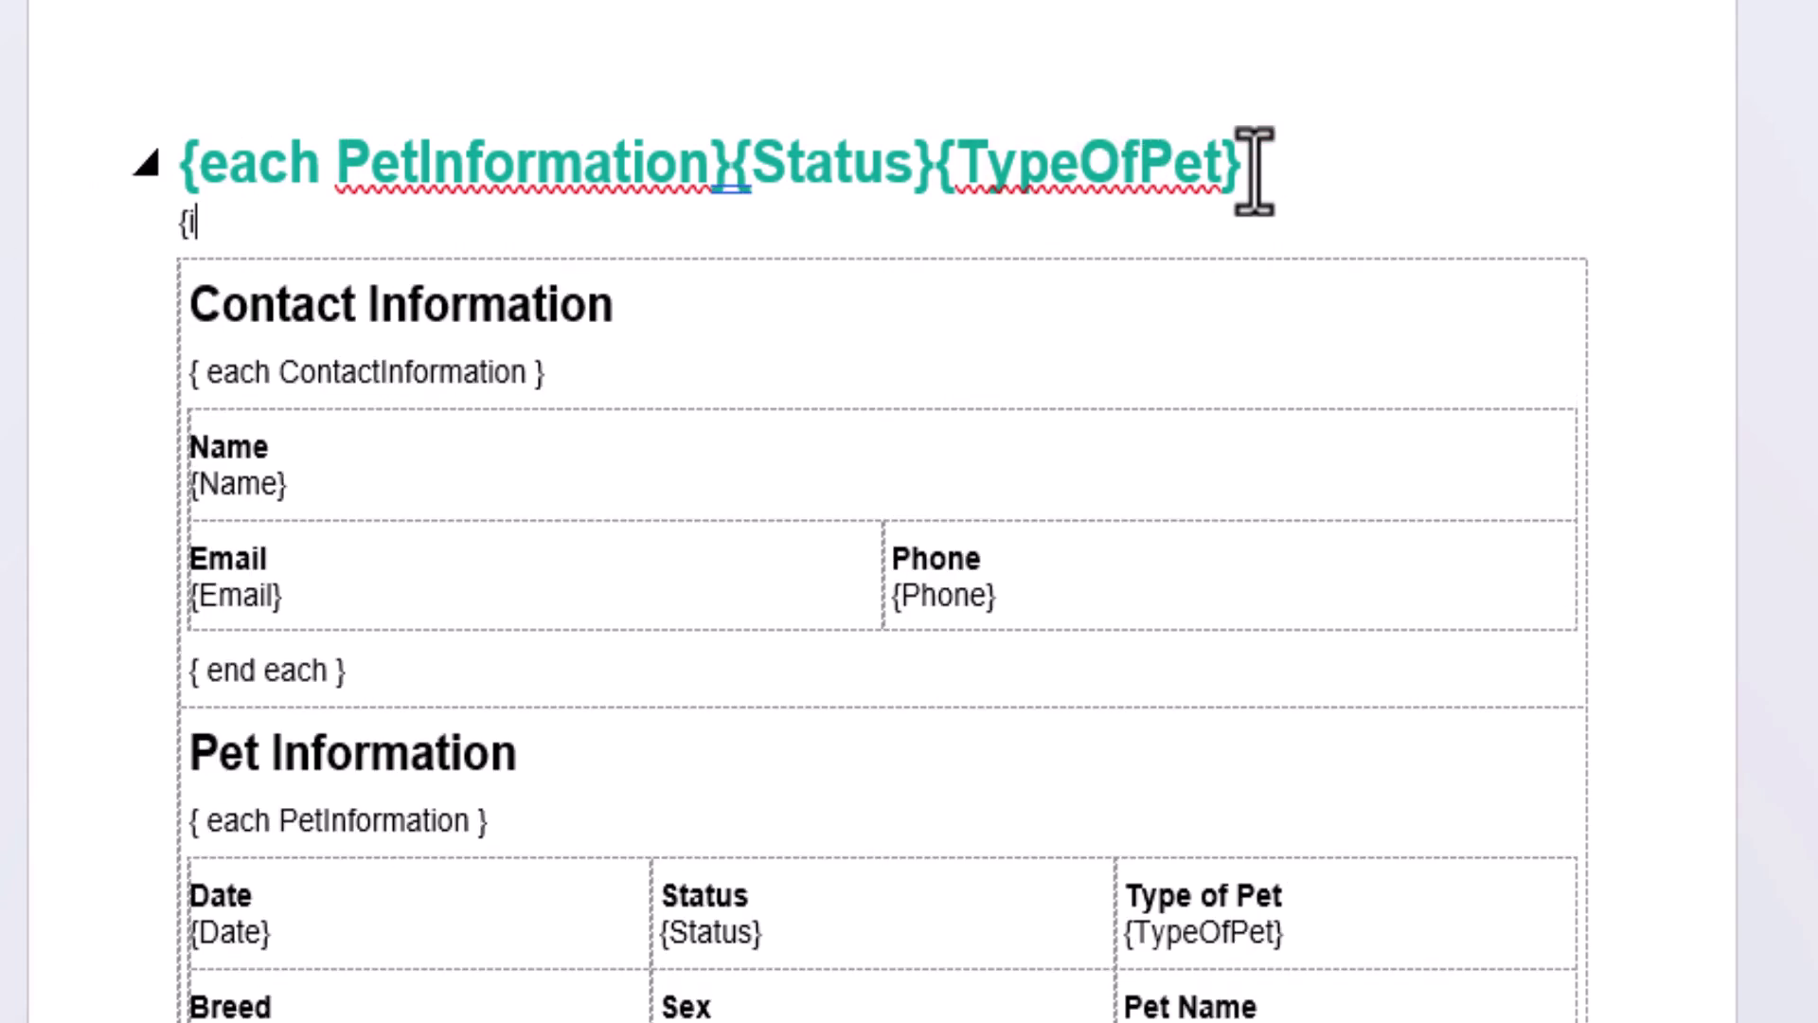
pyautogui.write('mage Pictu')
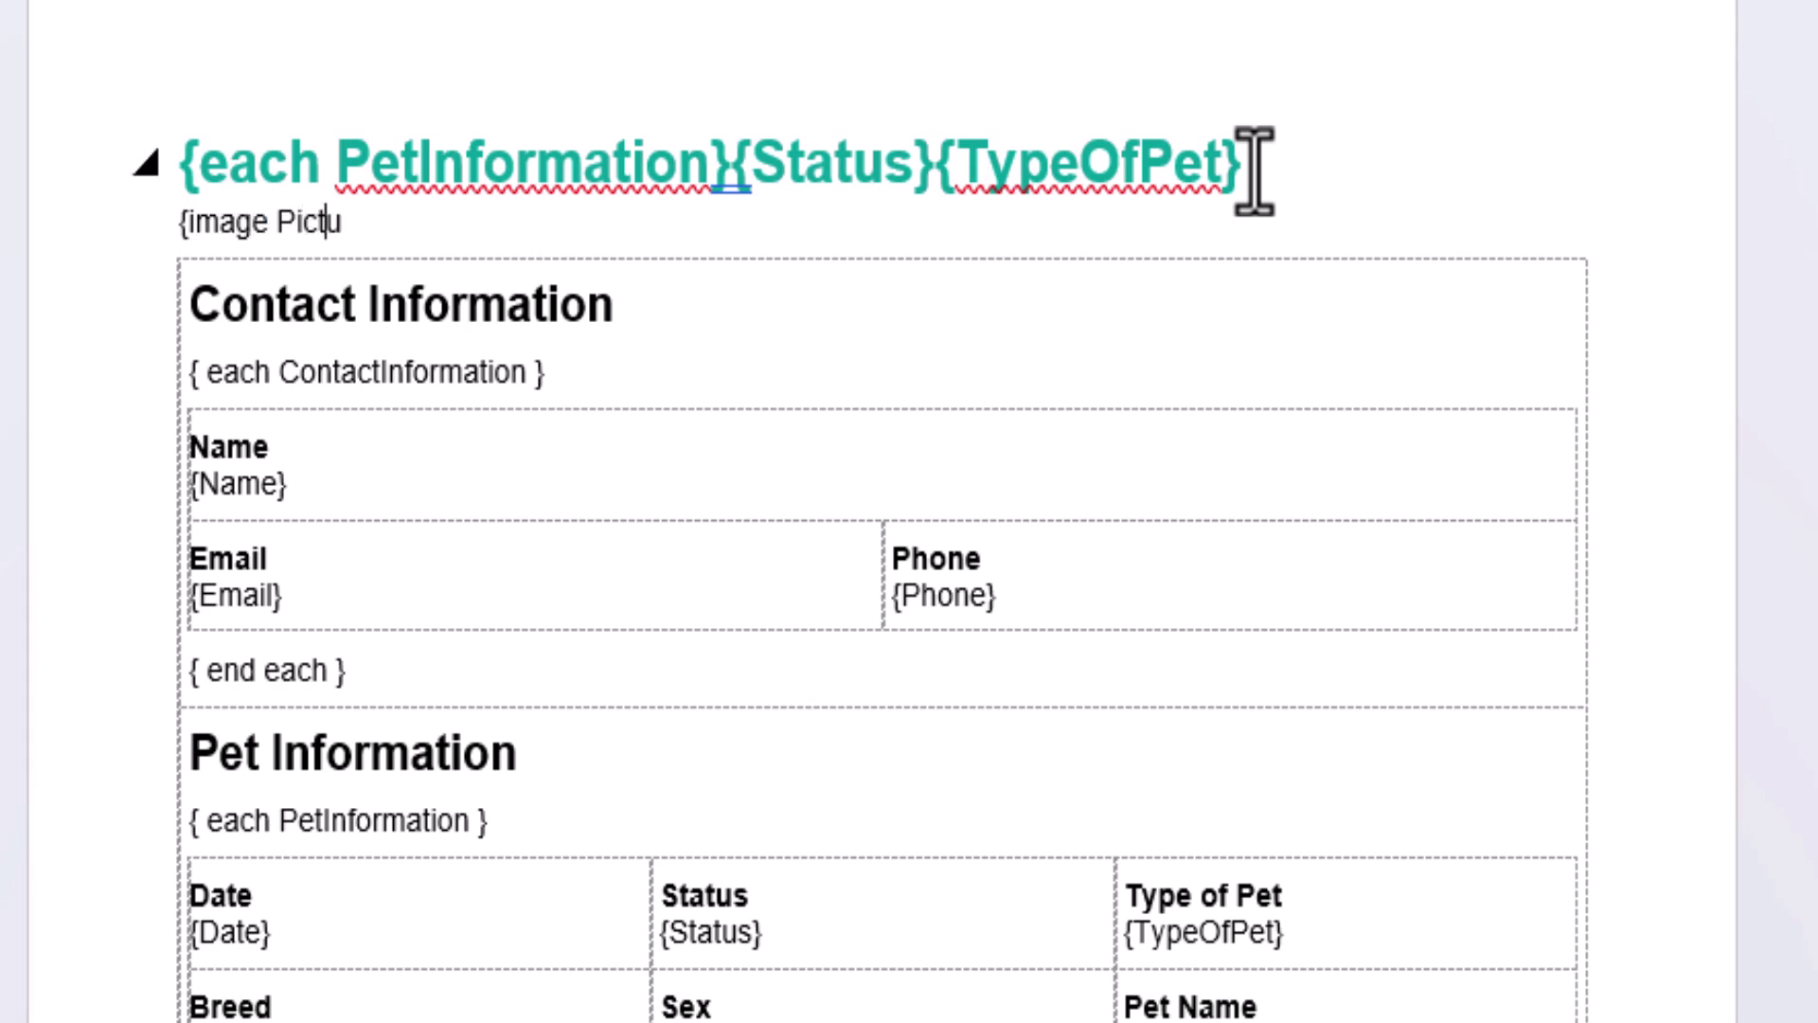
pyautogui.write('re, max-widt')
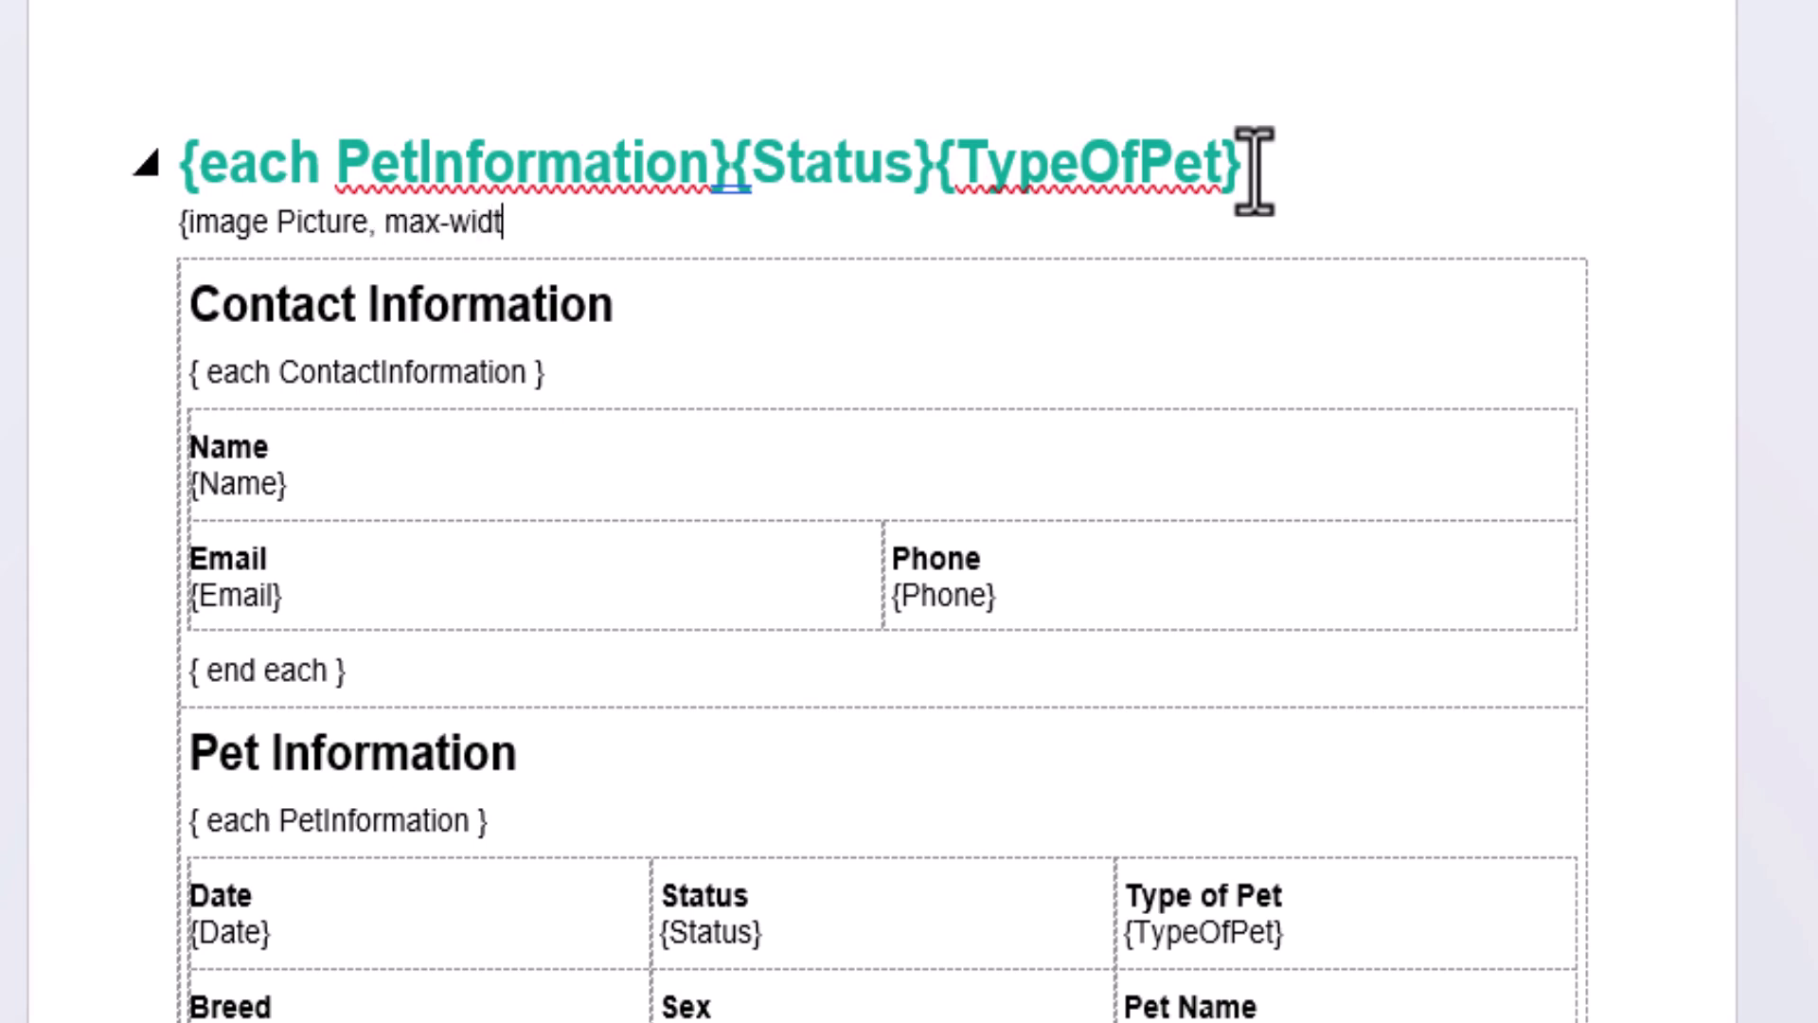
pyautogui.write('h=5in, max-height')
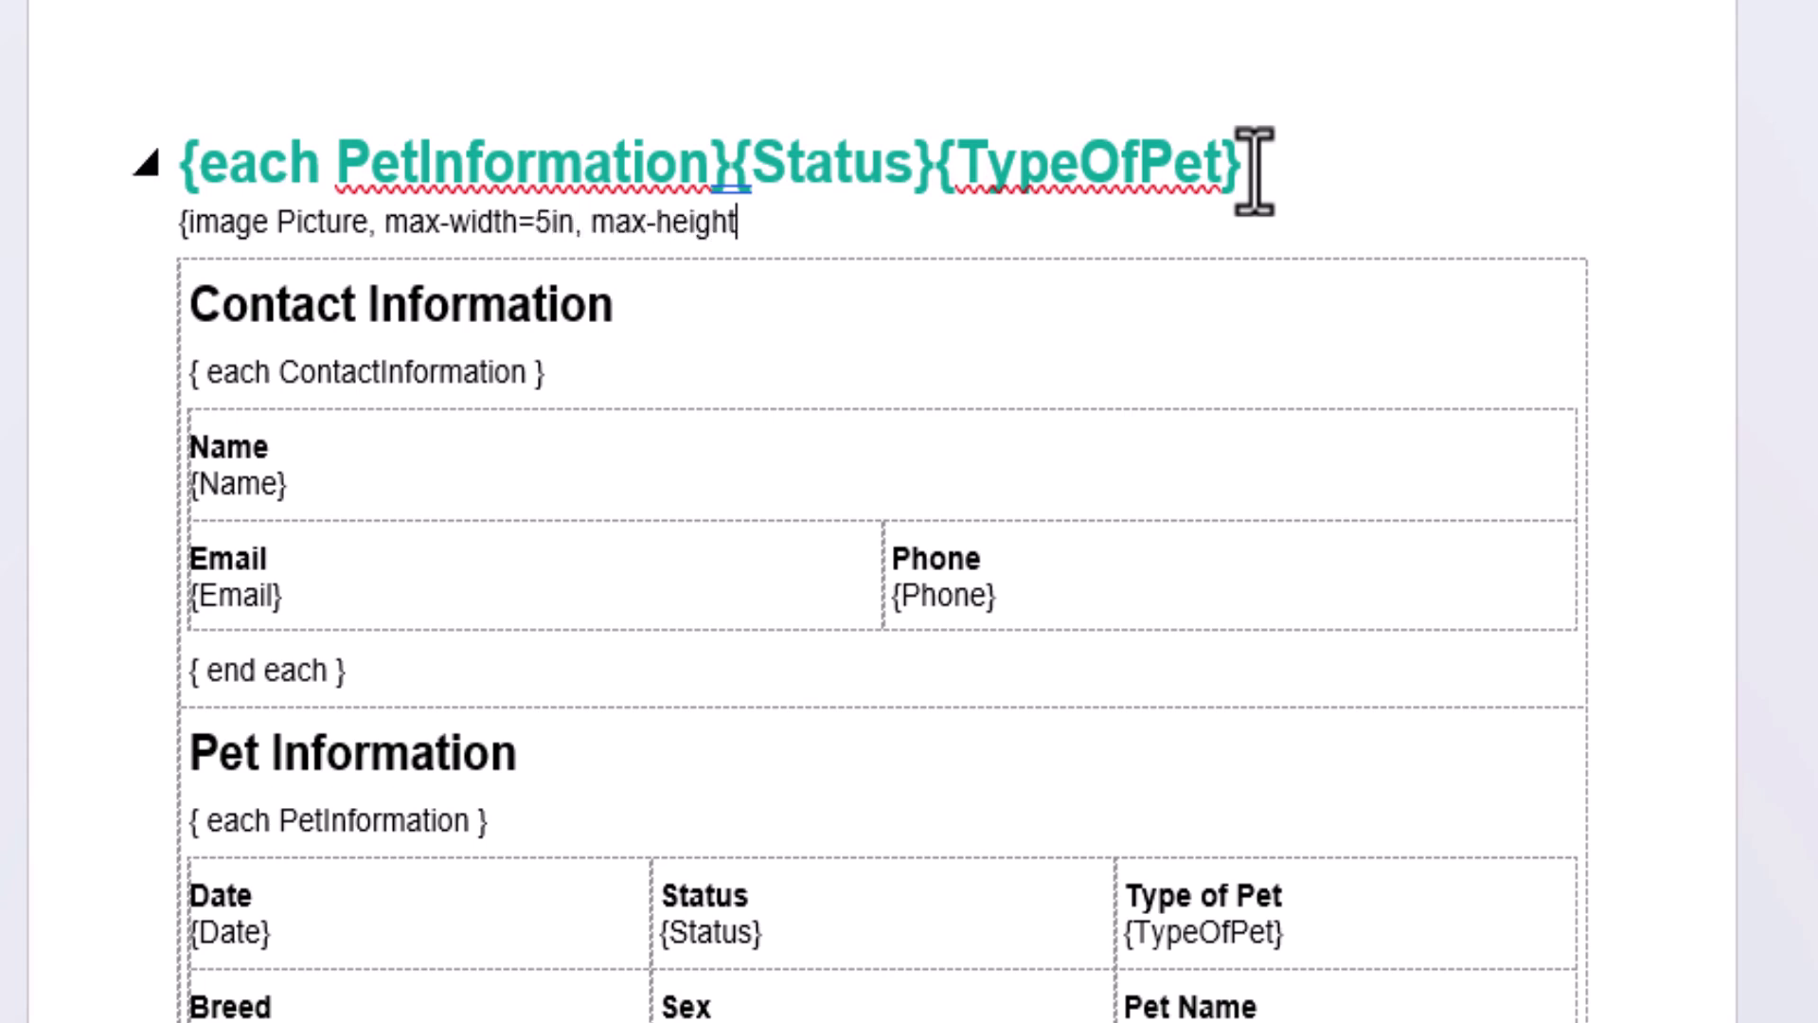
pyautogui.write('=4in}')
# Add 'Date {Status}: {Date}', 'Breed: {Breed}', 'Sex: {Sex}' and {end each} lines, plus a blank line.
pyautogui.press('Return')
pyautogui.write('Date {')
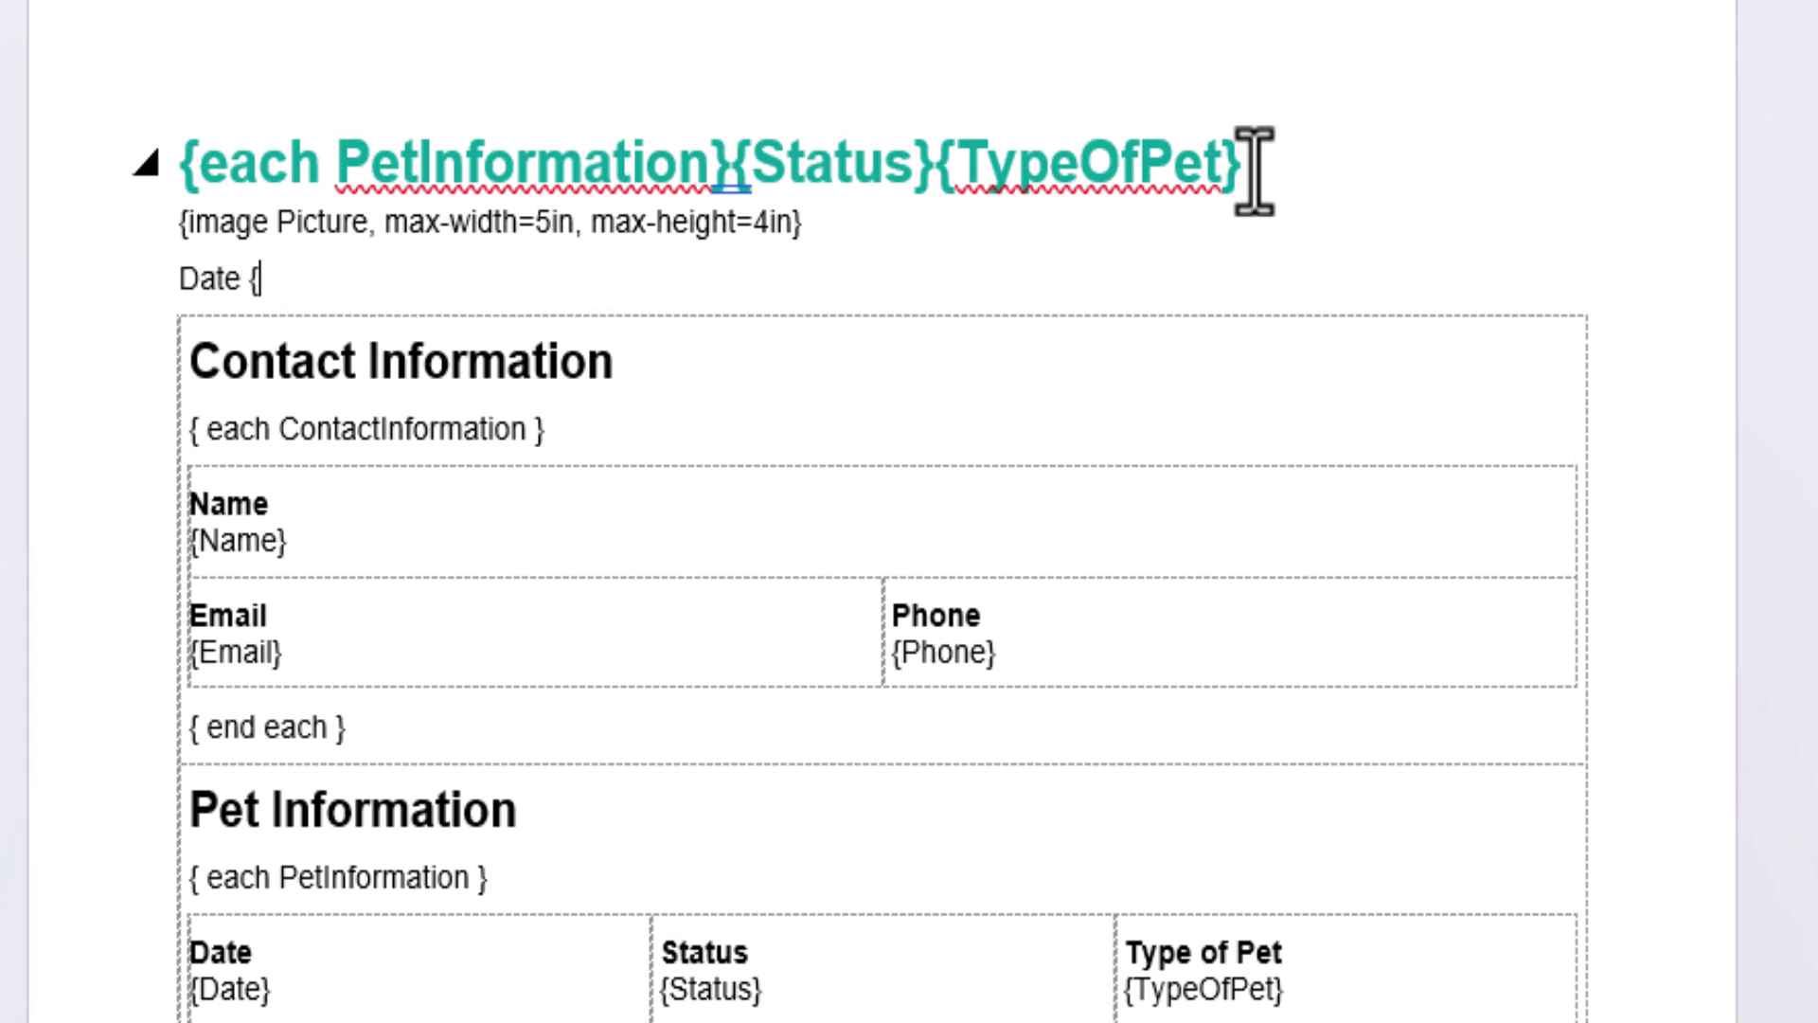
pyautogui.write('Status}: {Date}')
pyautogui.press('Return')
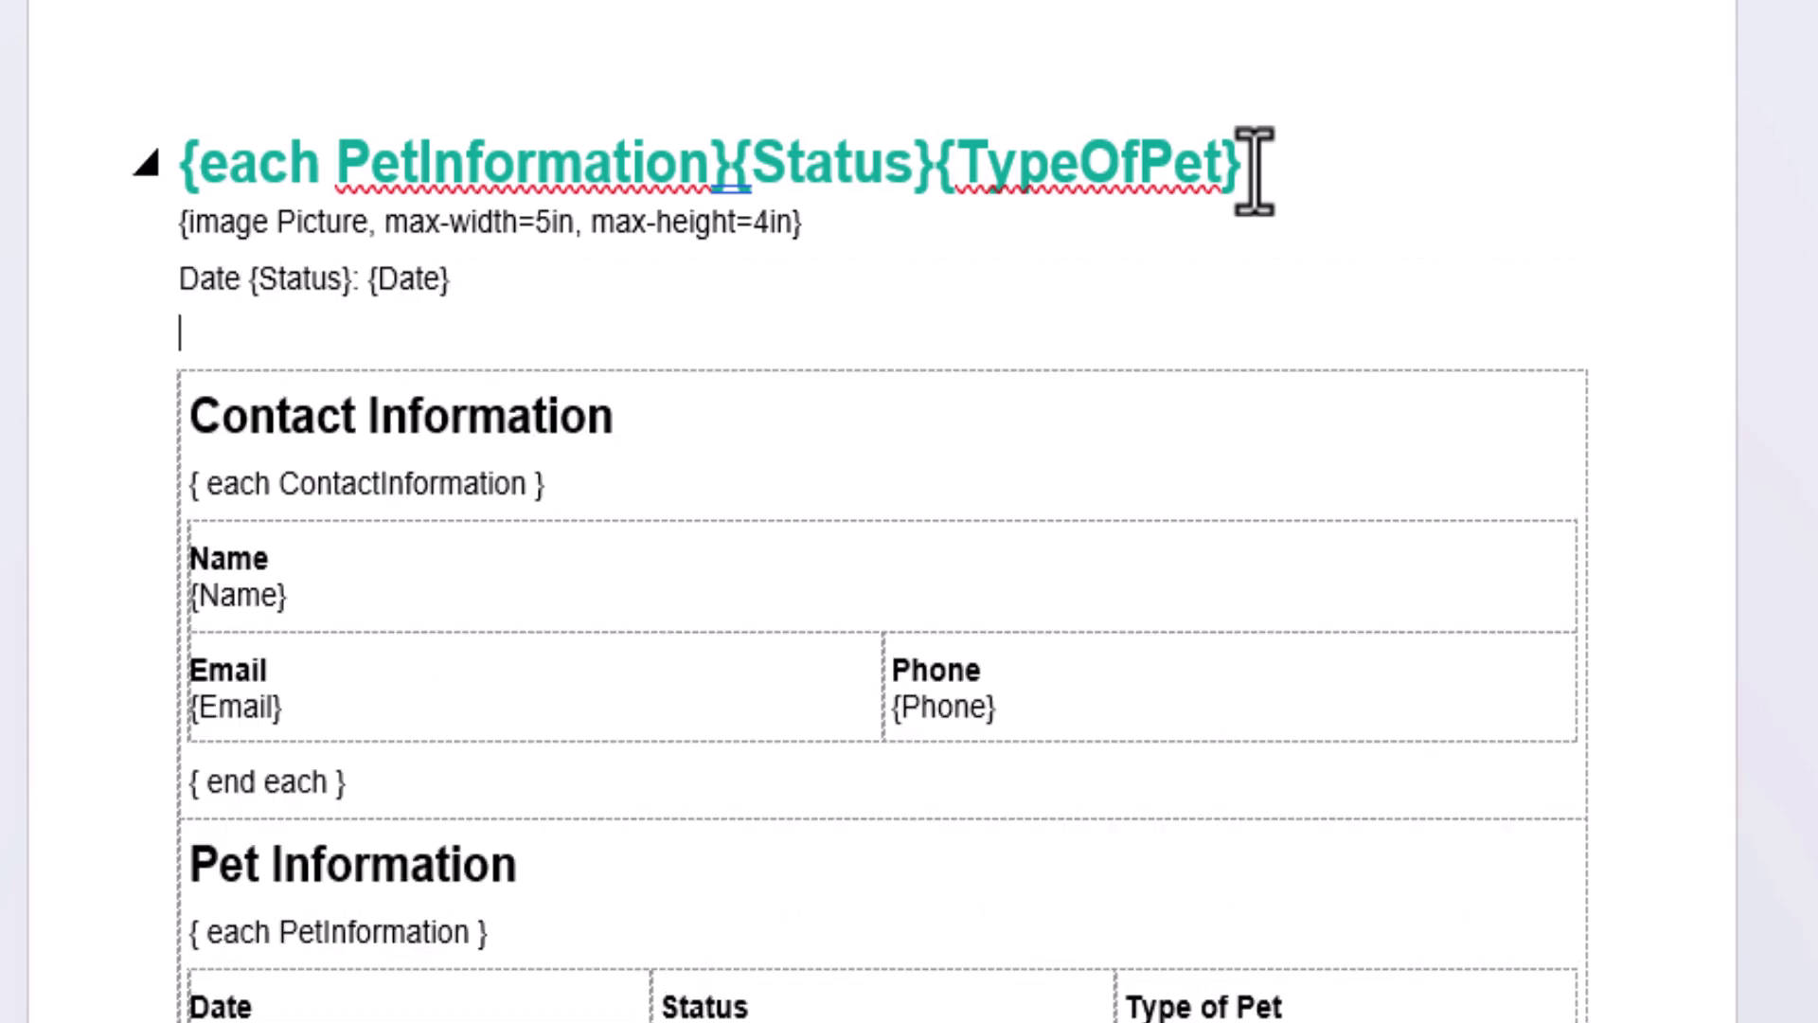
pyautogui.write('Breed')
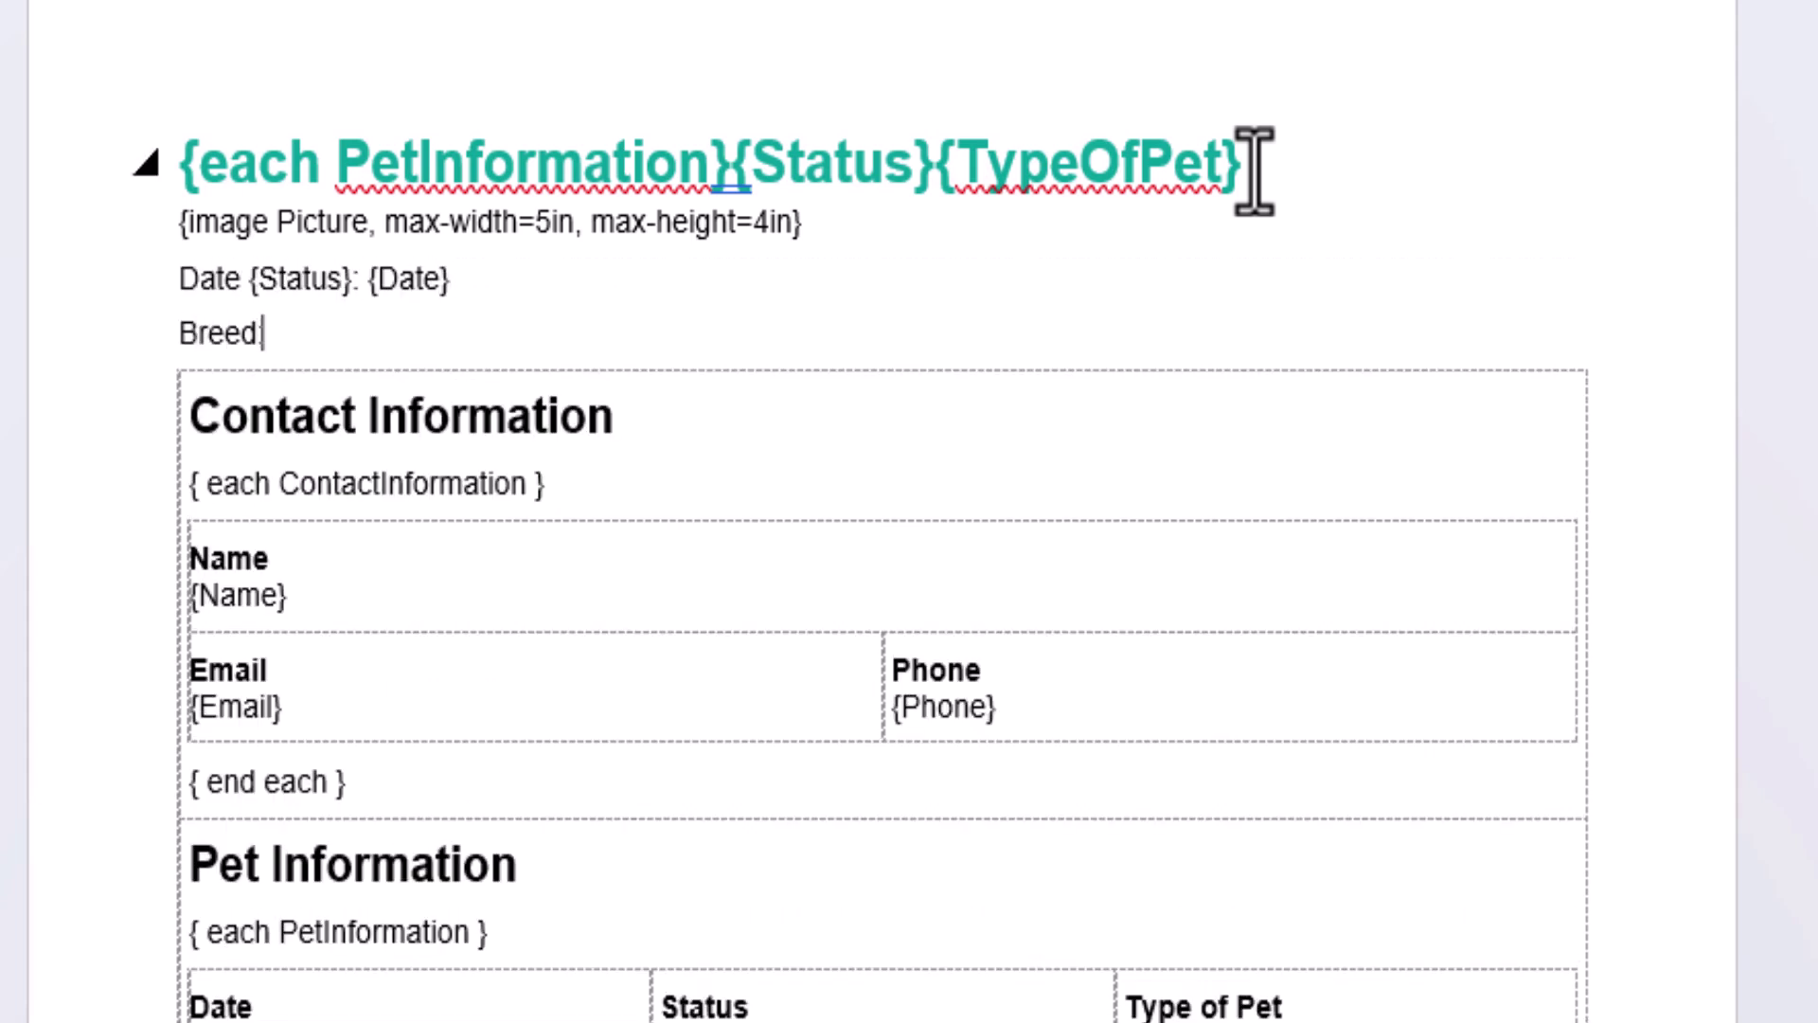
pyautogui.write(': {Breed}')
pyautogui.press('Return')
pyautogui.write('Sex: ')
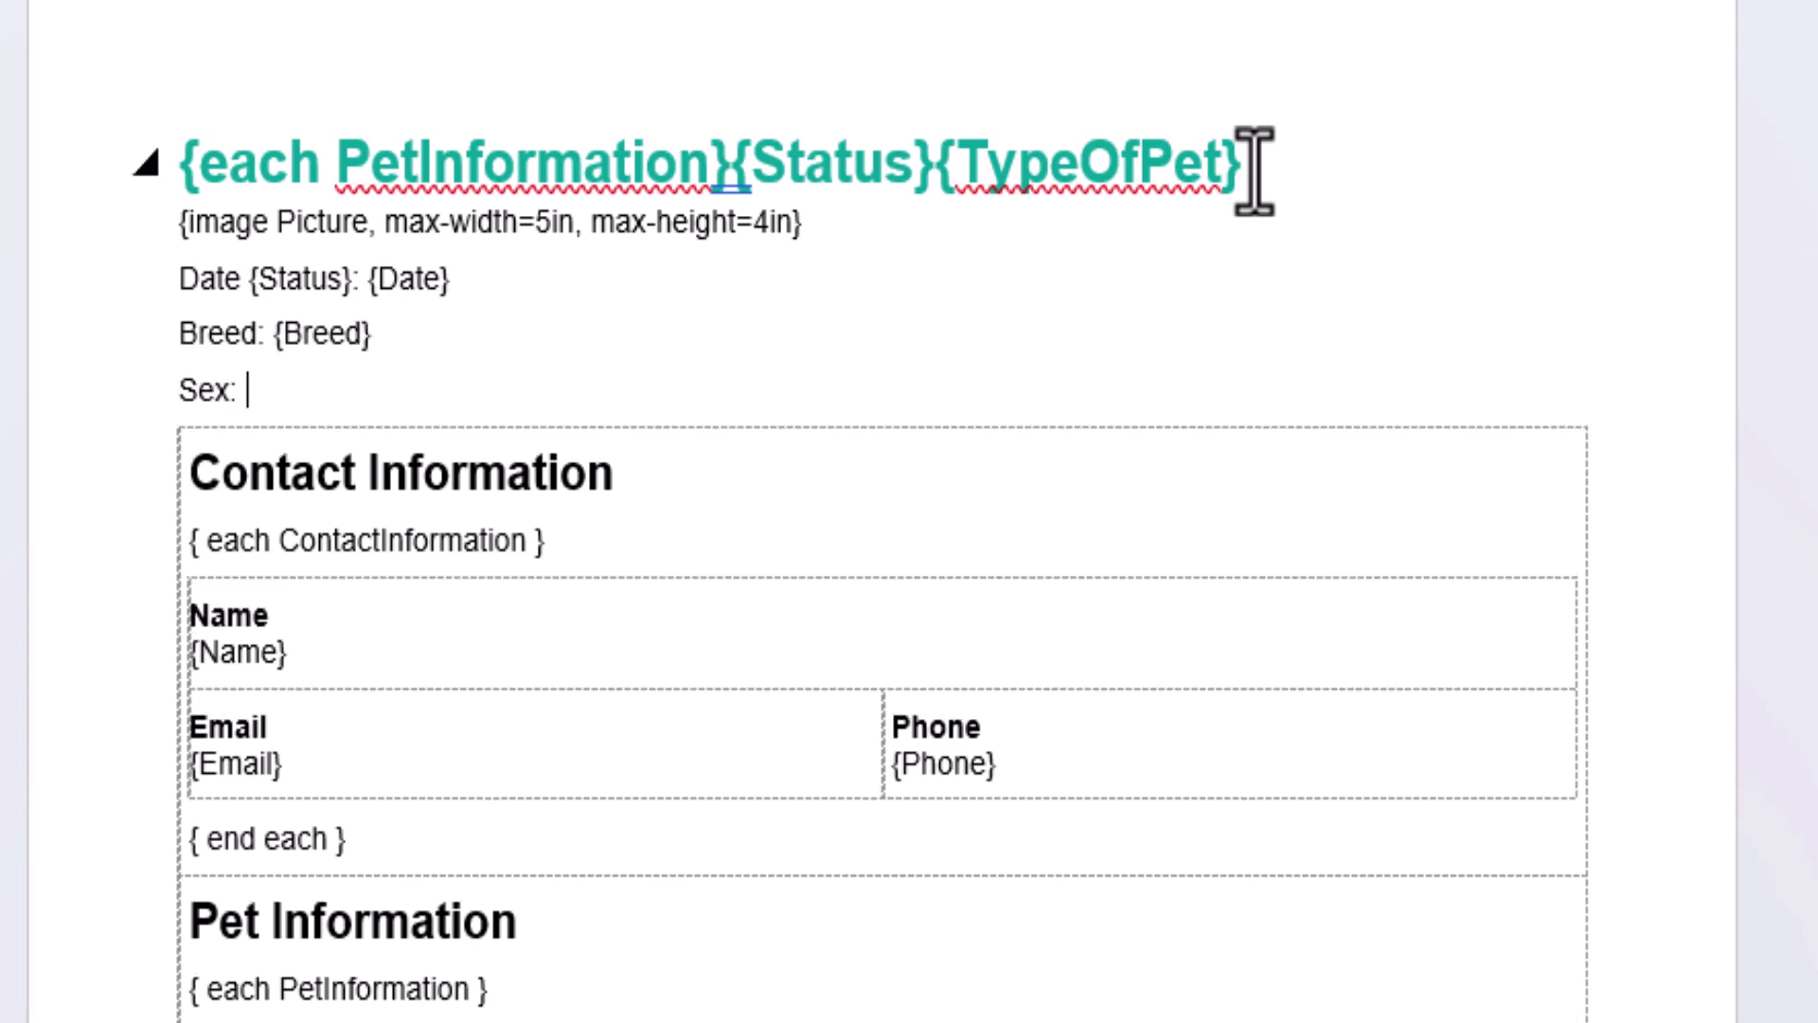
pyautogui.write('{Sex}')
pyautogui.press('Return')
pyautogui.write('{end')
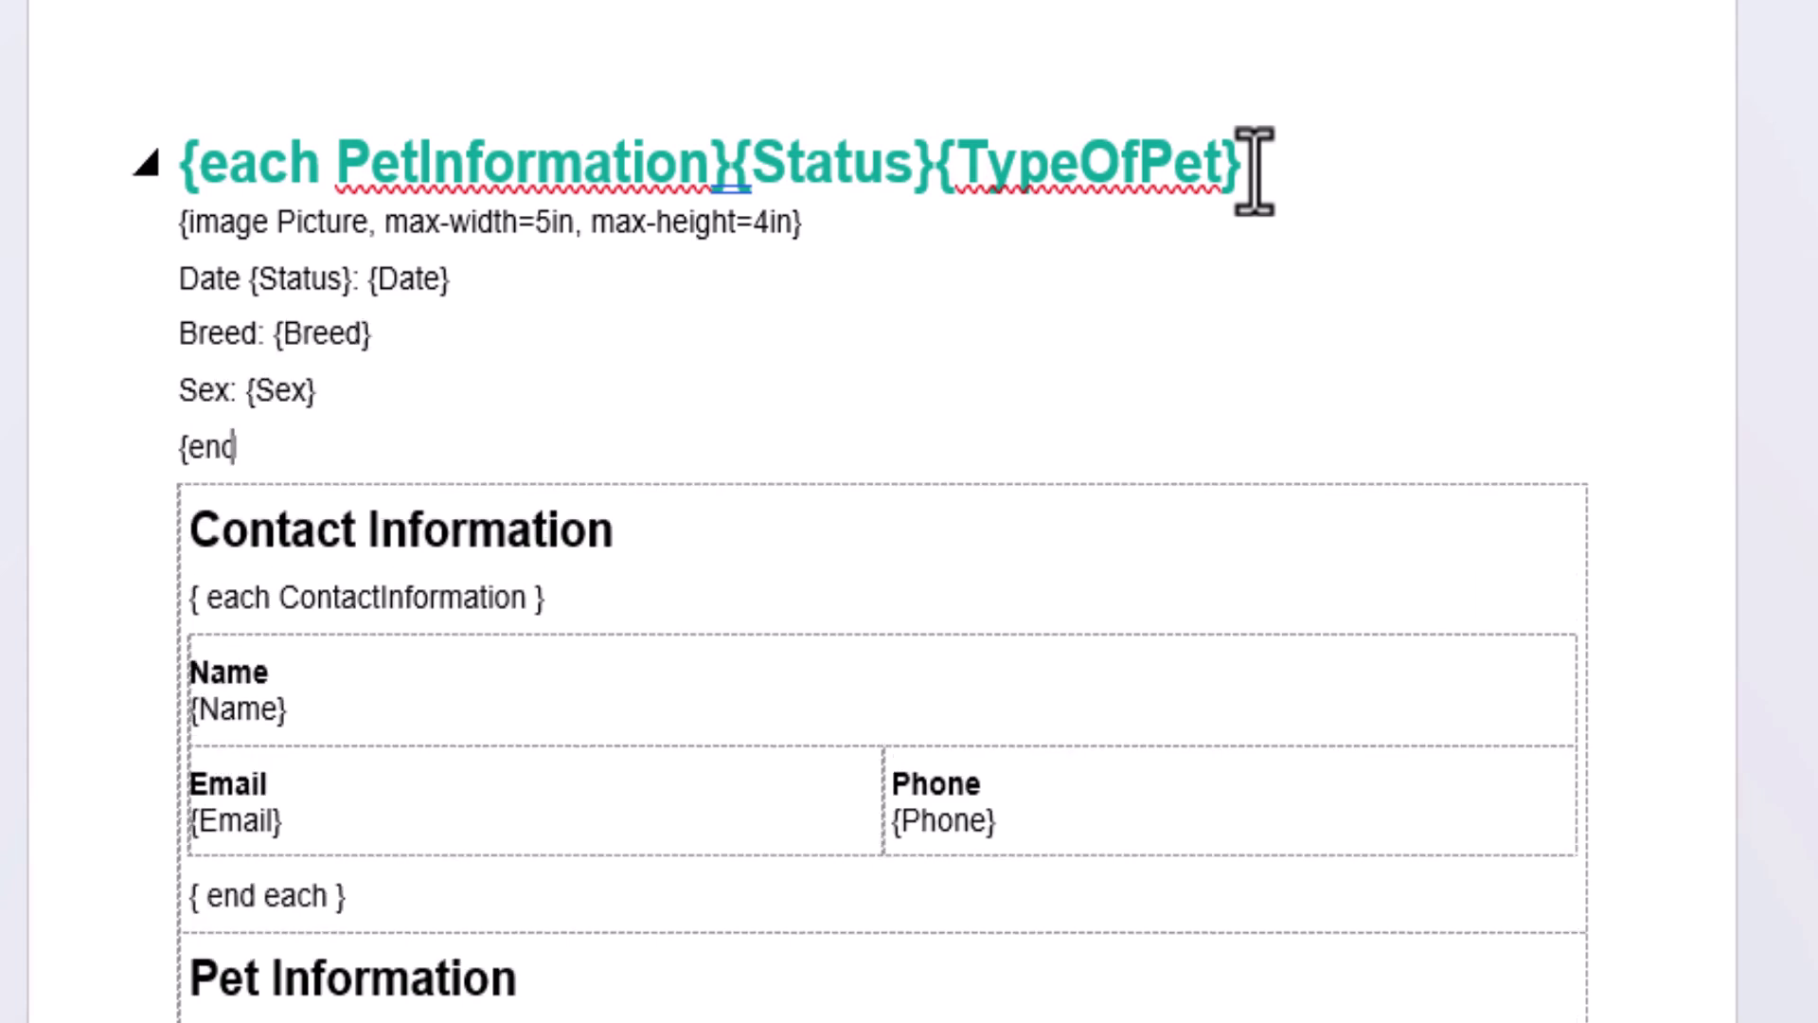
pyautogui.write(' each}')
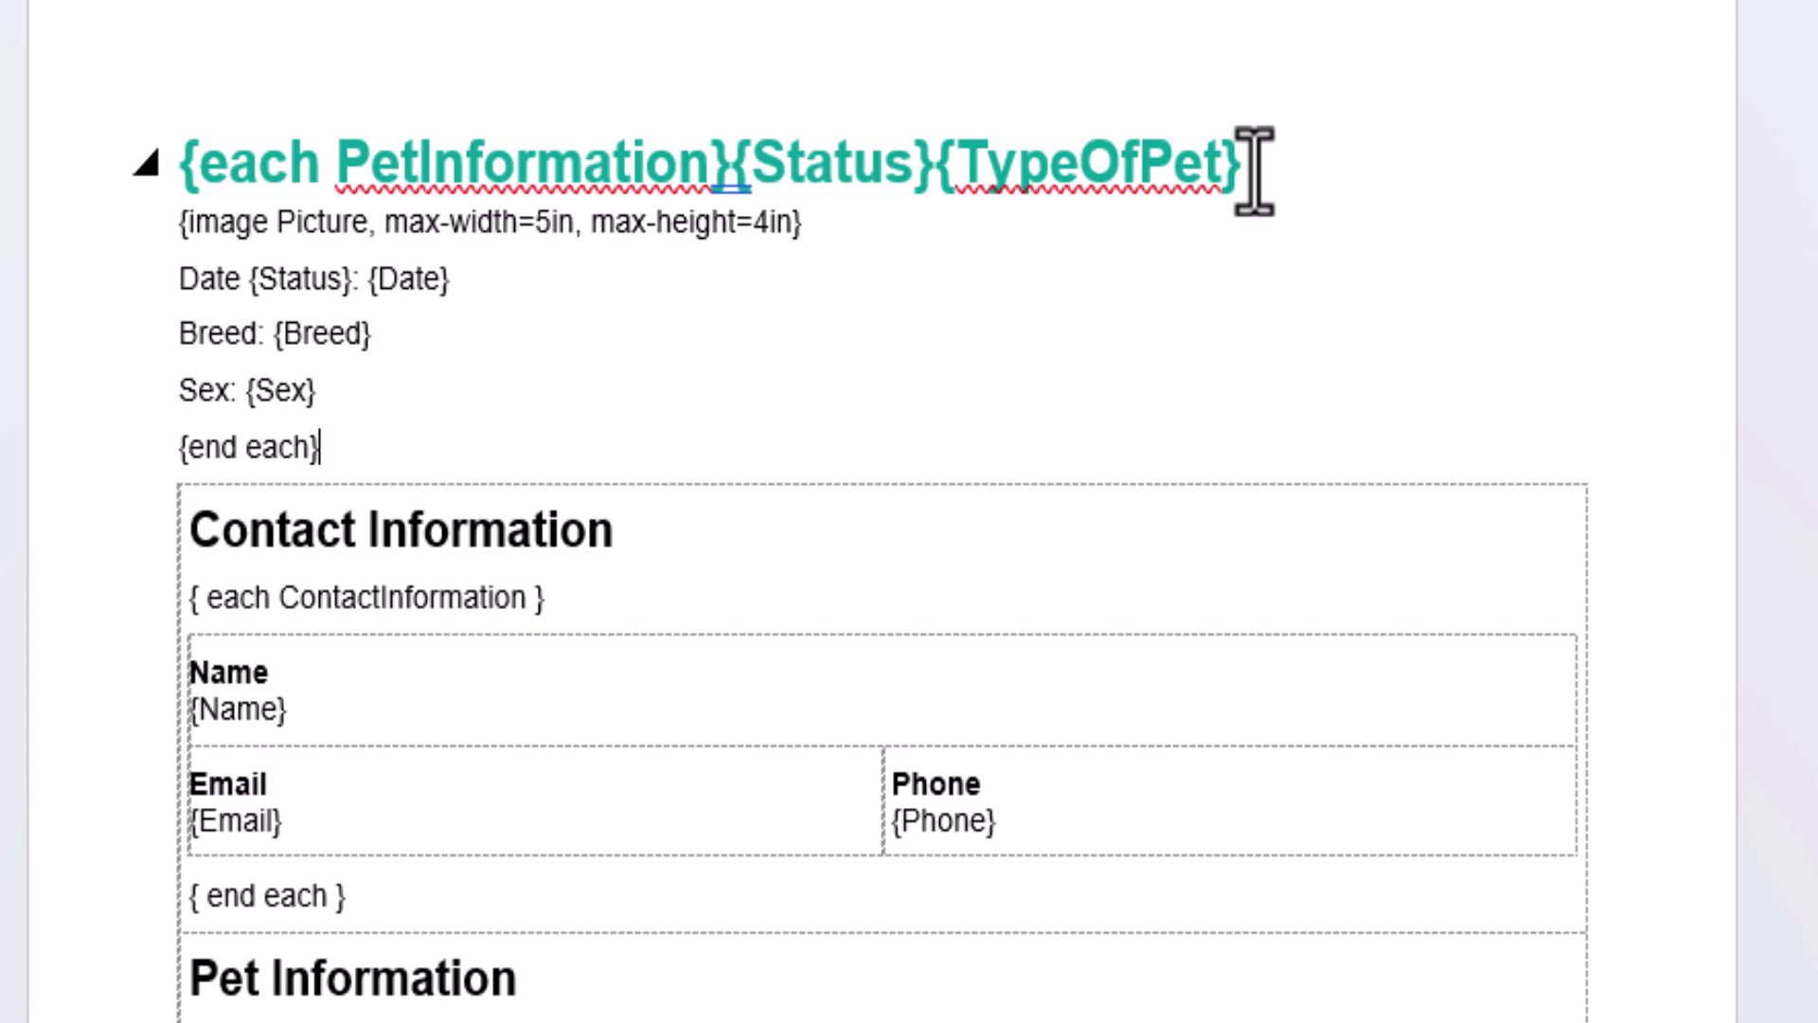
pyautogui.press('Return')
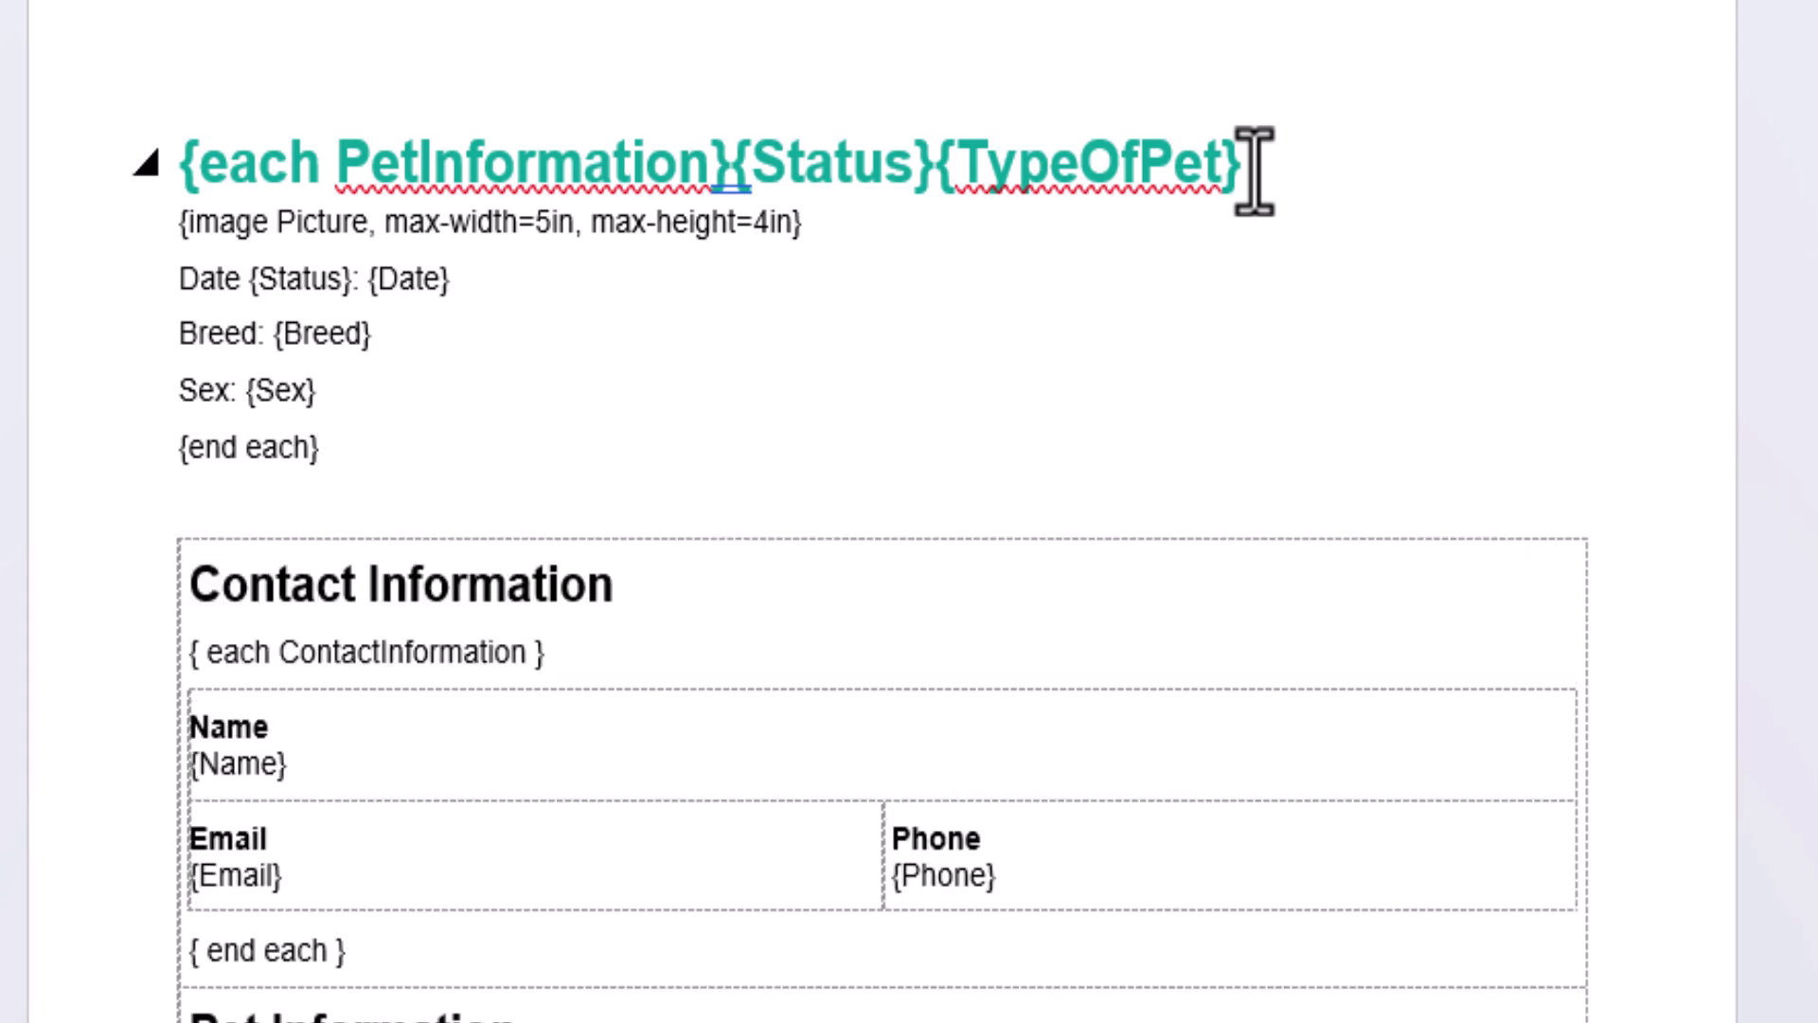
# Type an {each ContactInformation} block with 'Please contact:', {Name}, {Phone} and a closing {end each}.
pyautogui.write('{each ContactInformation}')
pyautogui.press('Return')
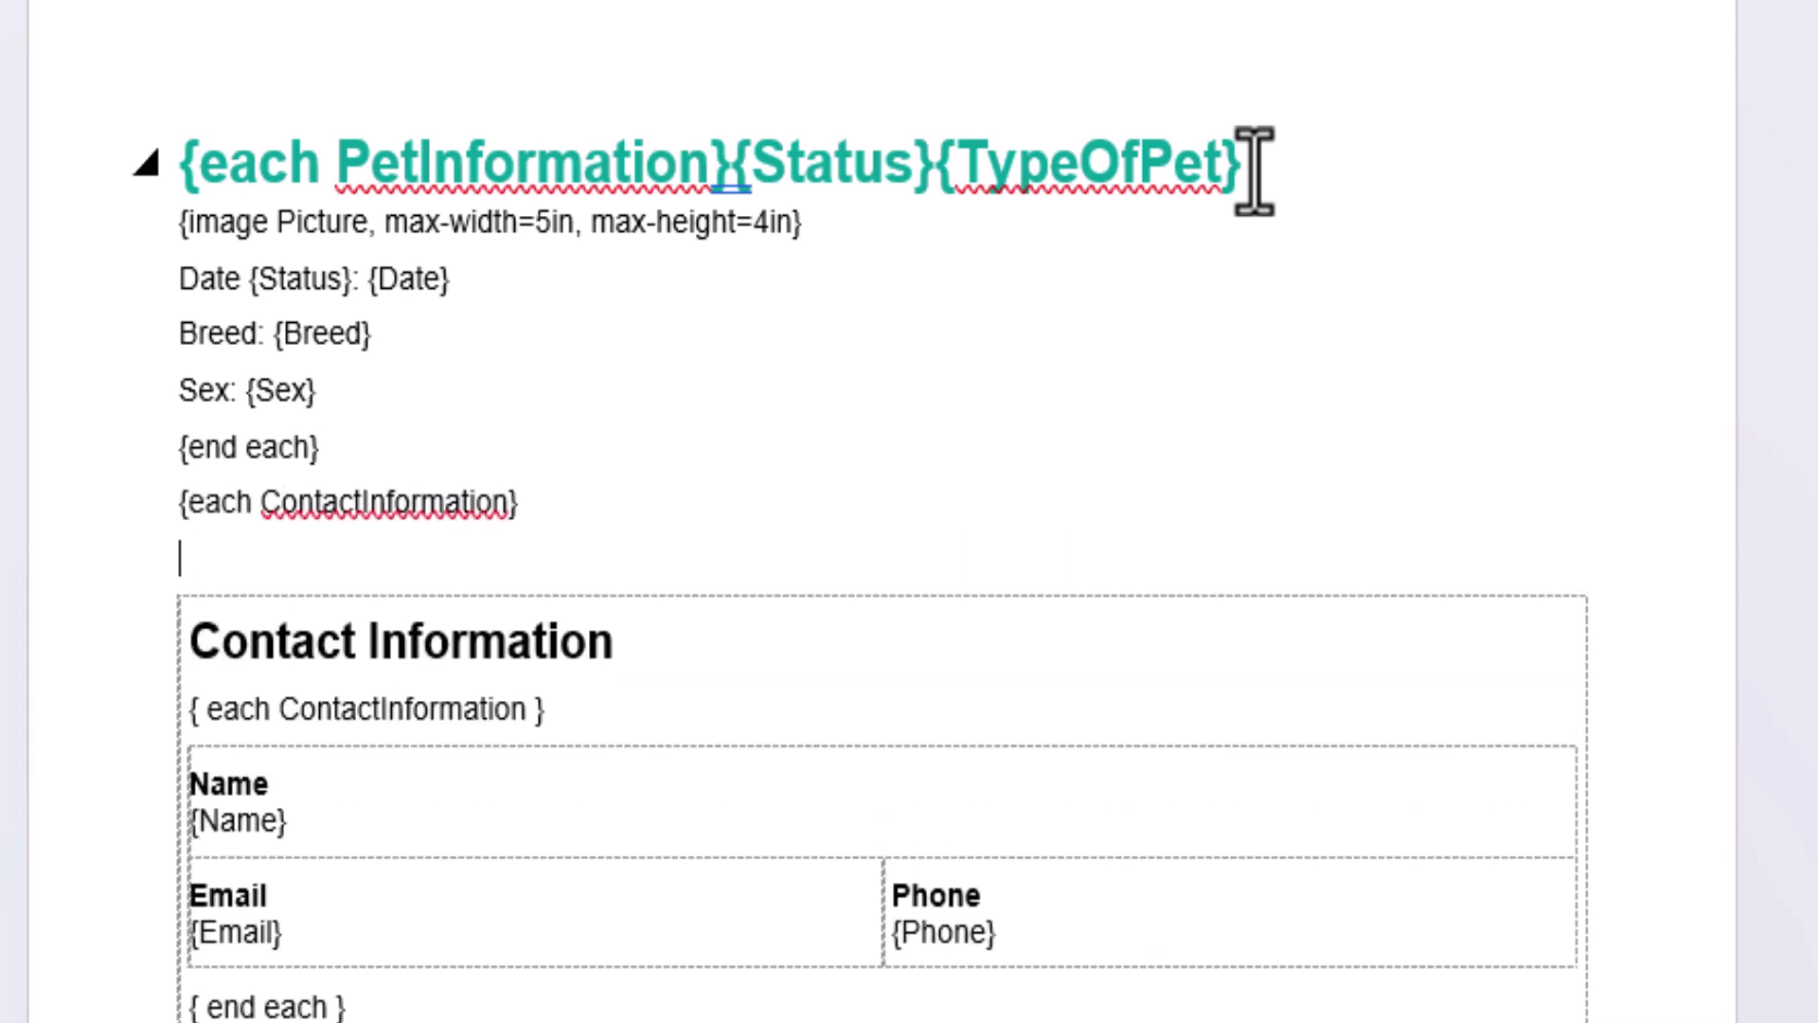
pyautogui.write('Please contact:')
pyautogui.press('Return')
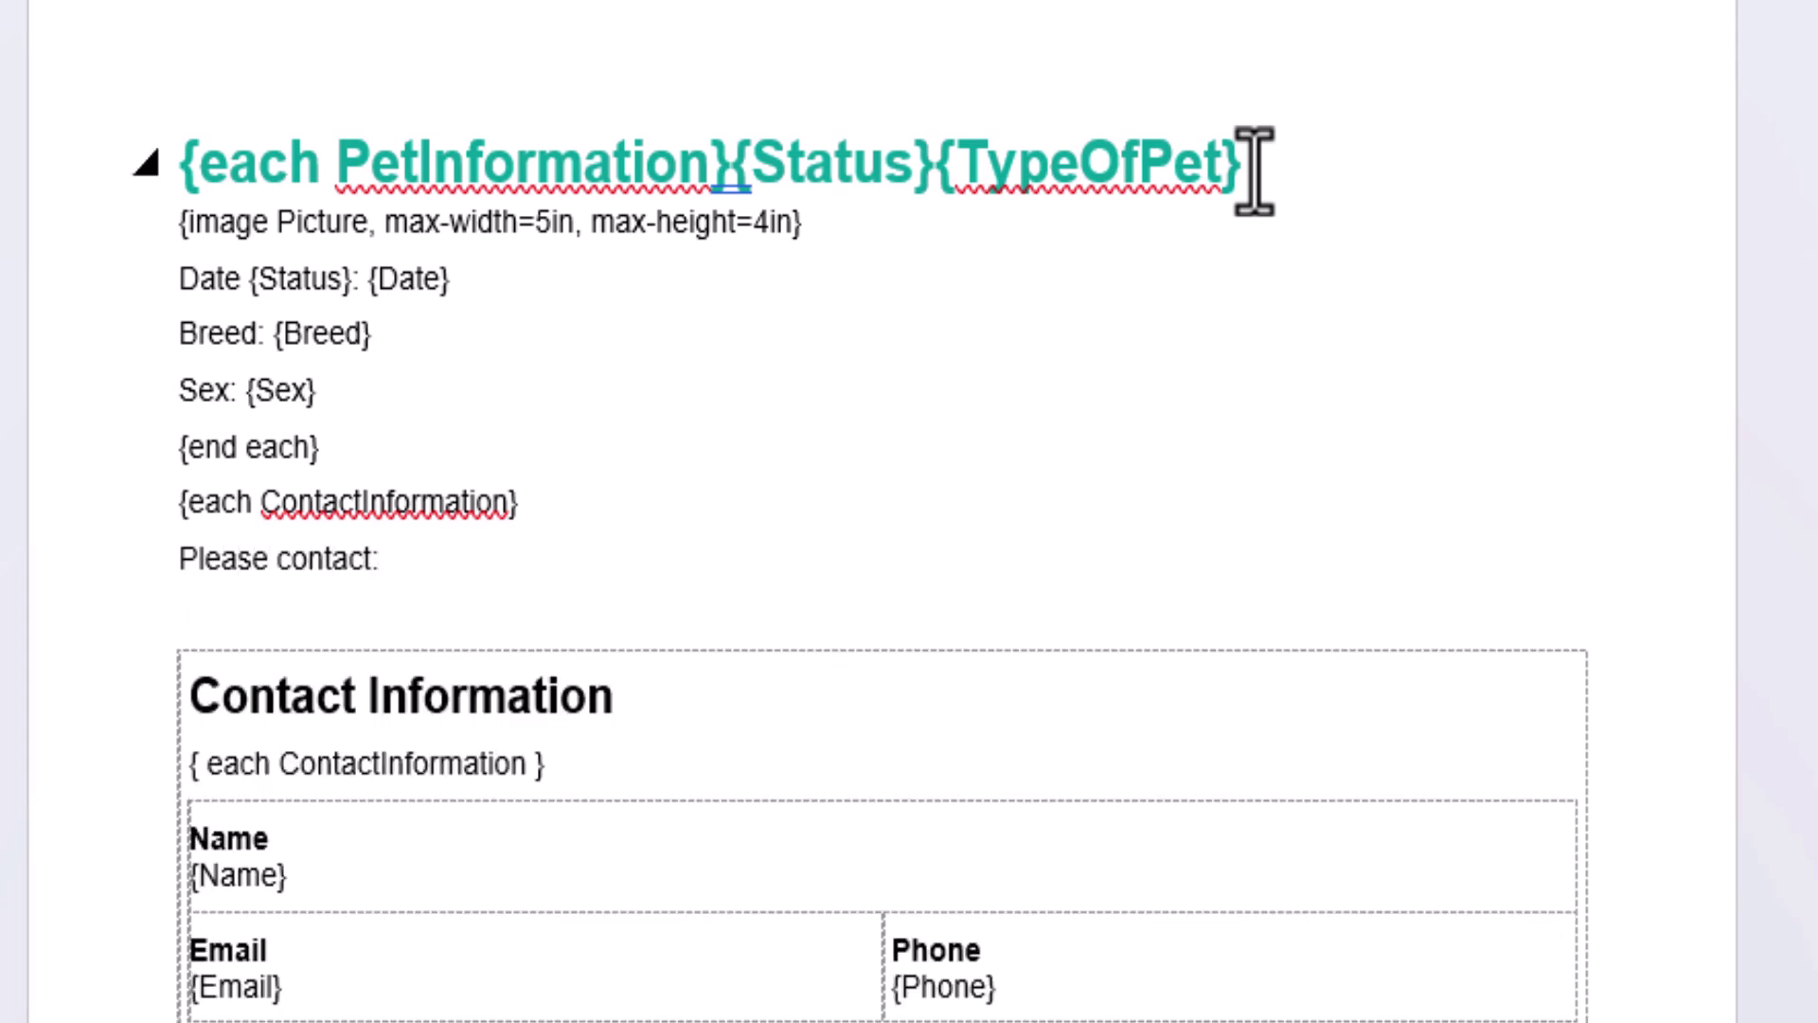
pyautogui.write('{Name}')
pyautogui.press('Return')
pyautogui.write('{Phone')
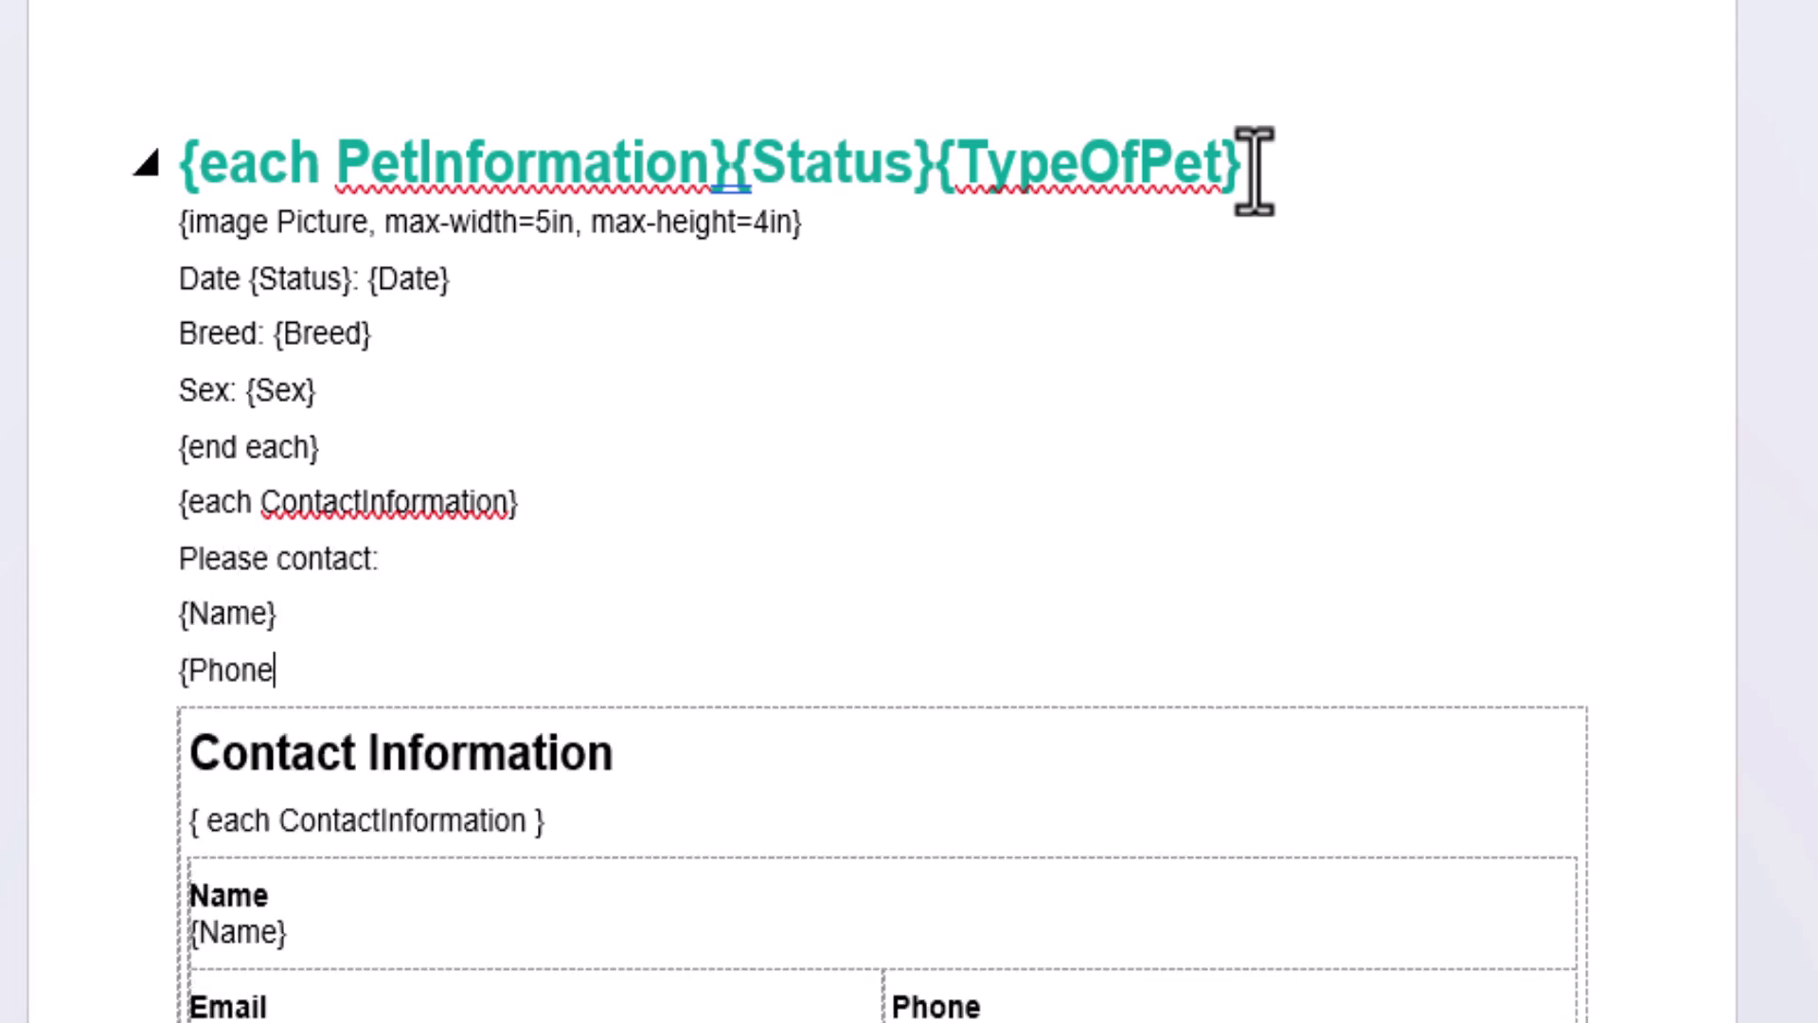
pyautogui.write('}')
pyautogui.press('Return')
pyautogui.write('{end ')
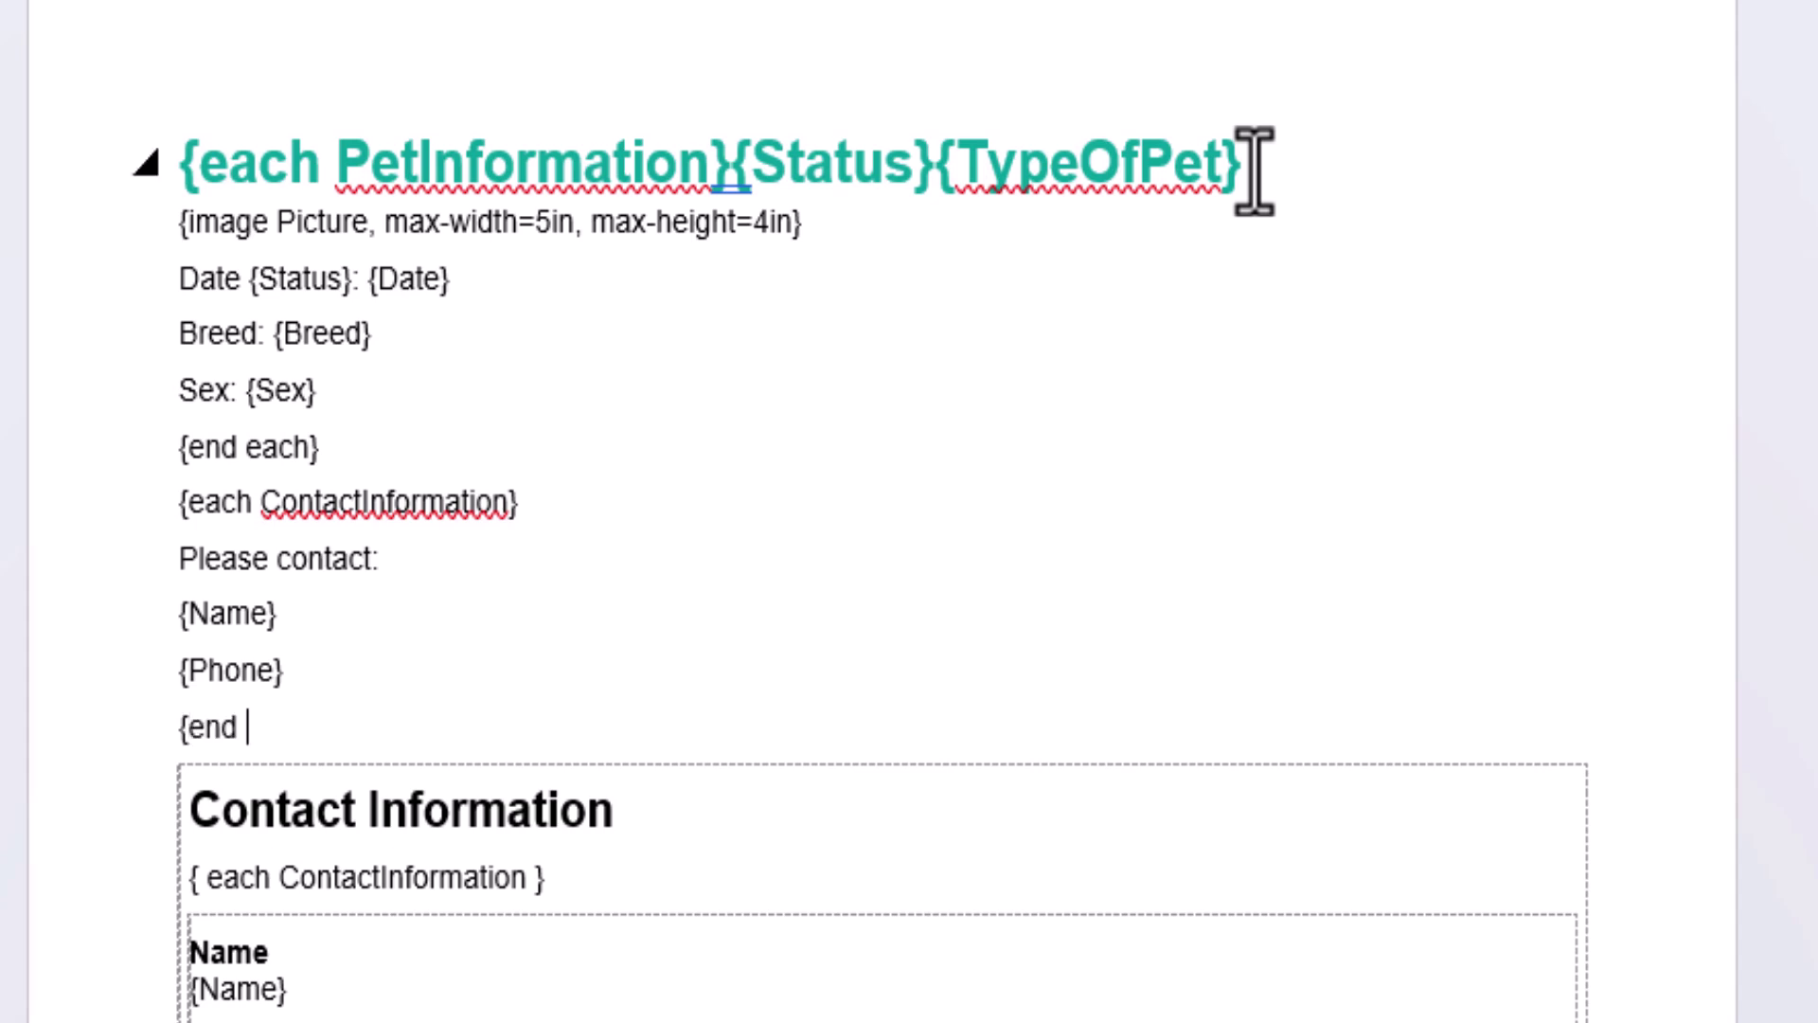
pyautogui.write('each} OR ')
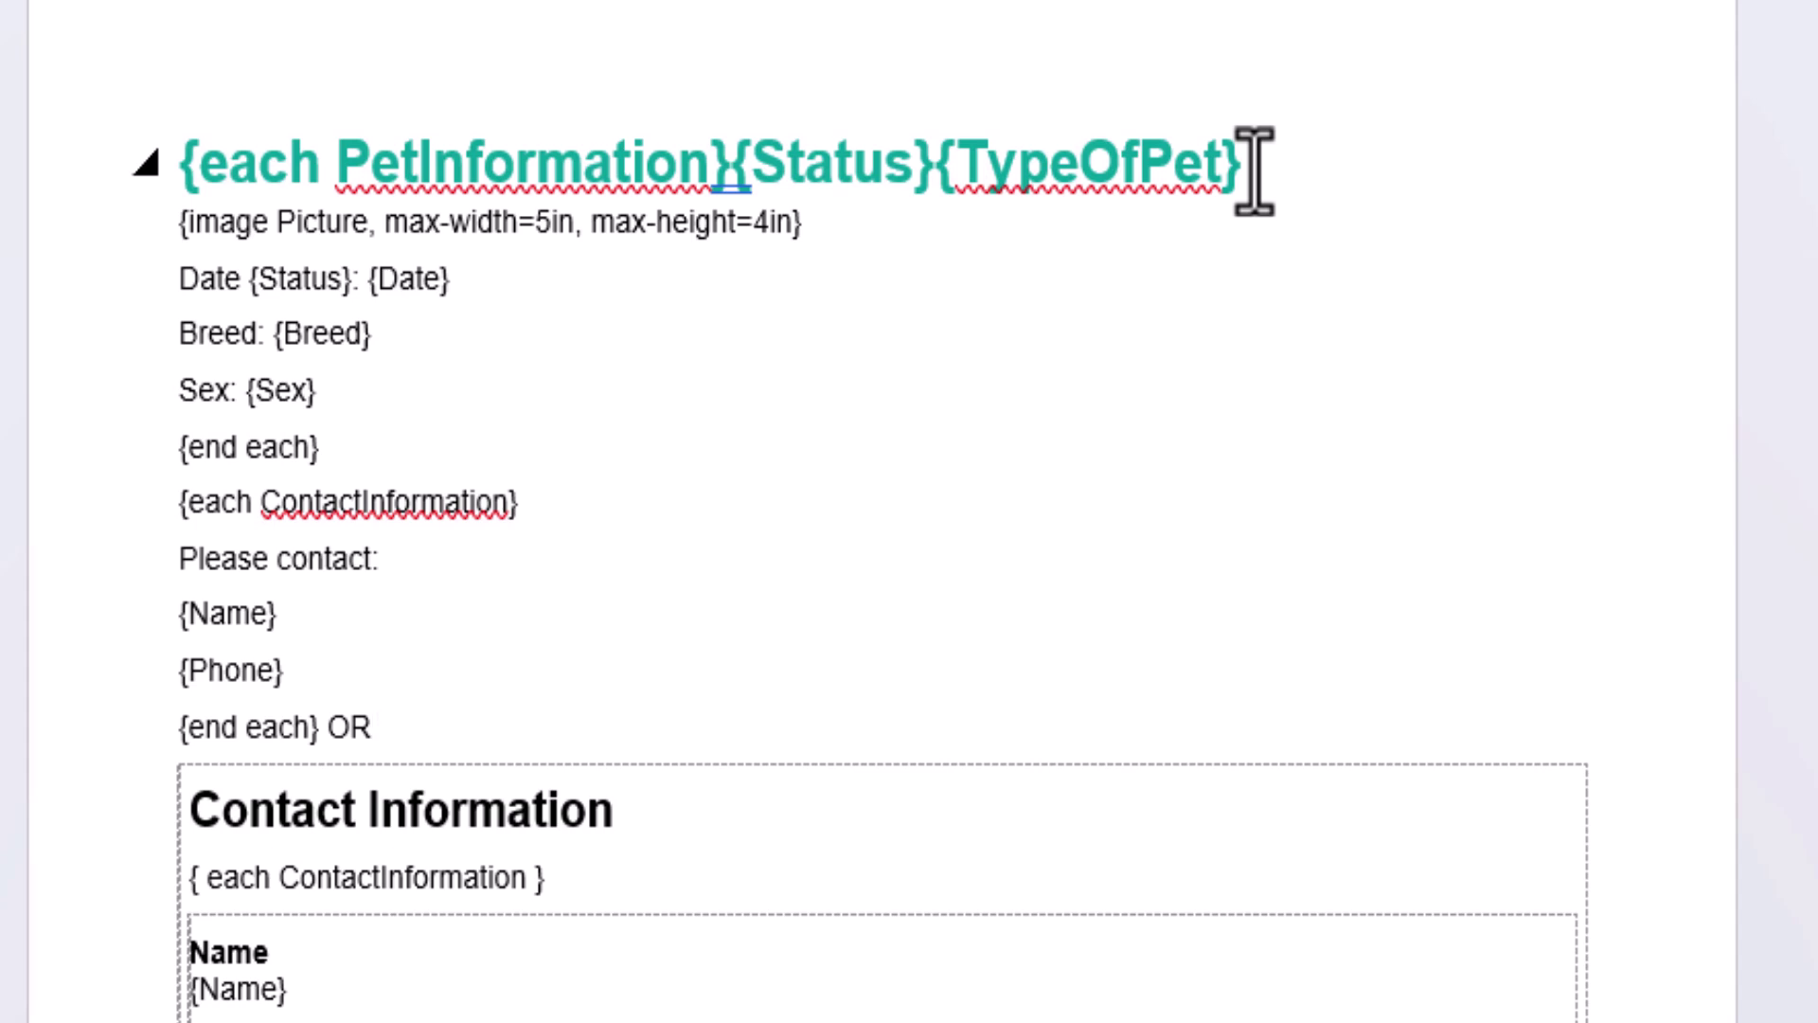
pyautogui.write('{ContactI')
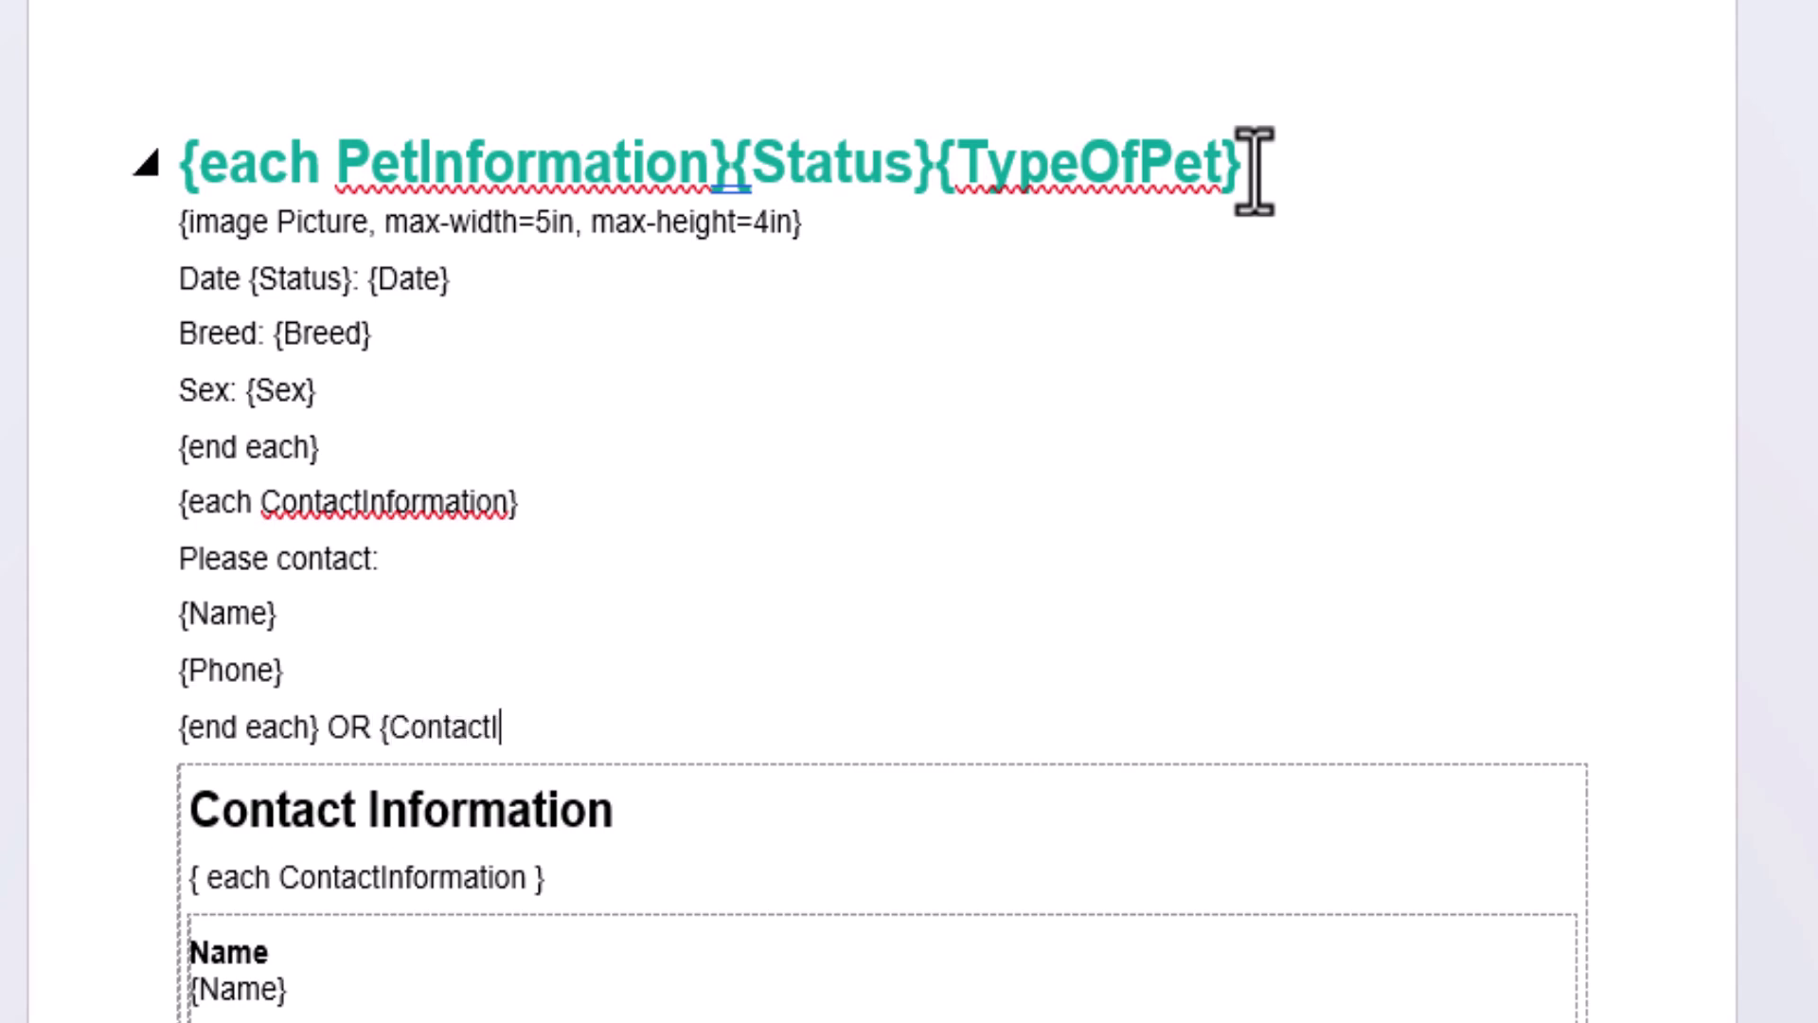
pyautogui.write('nformation.Nam')
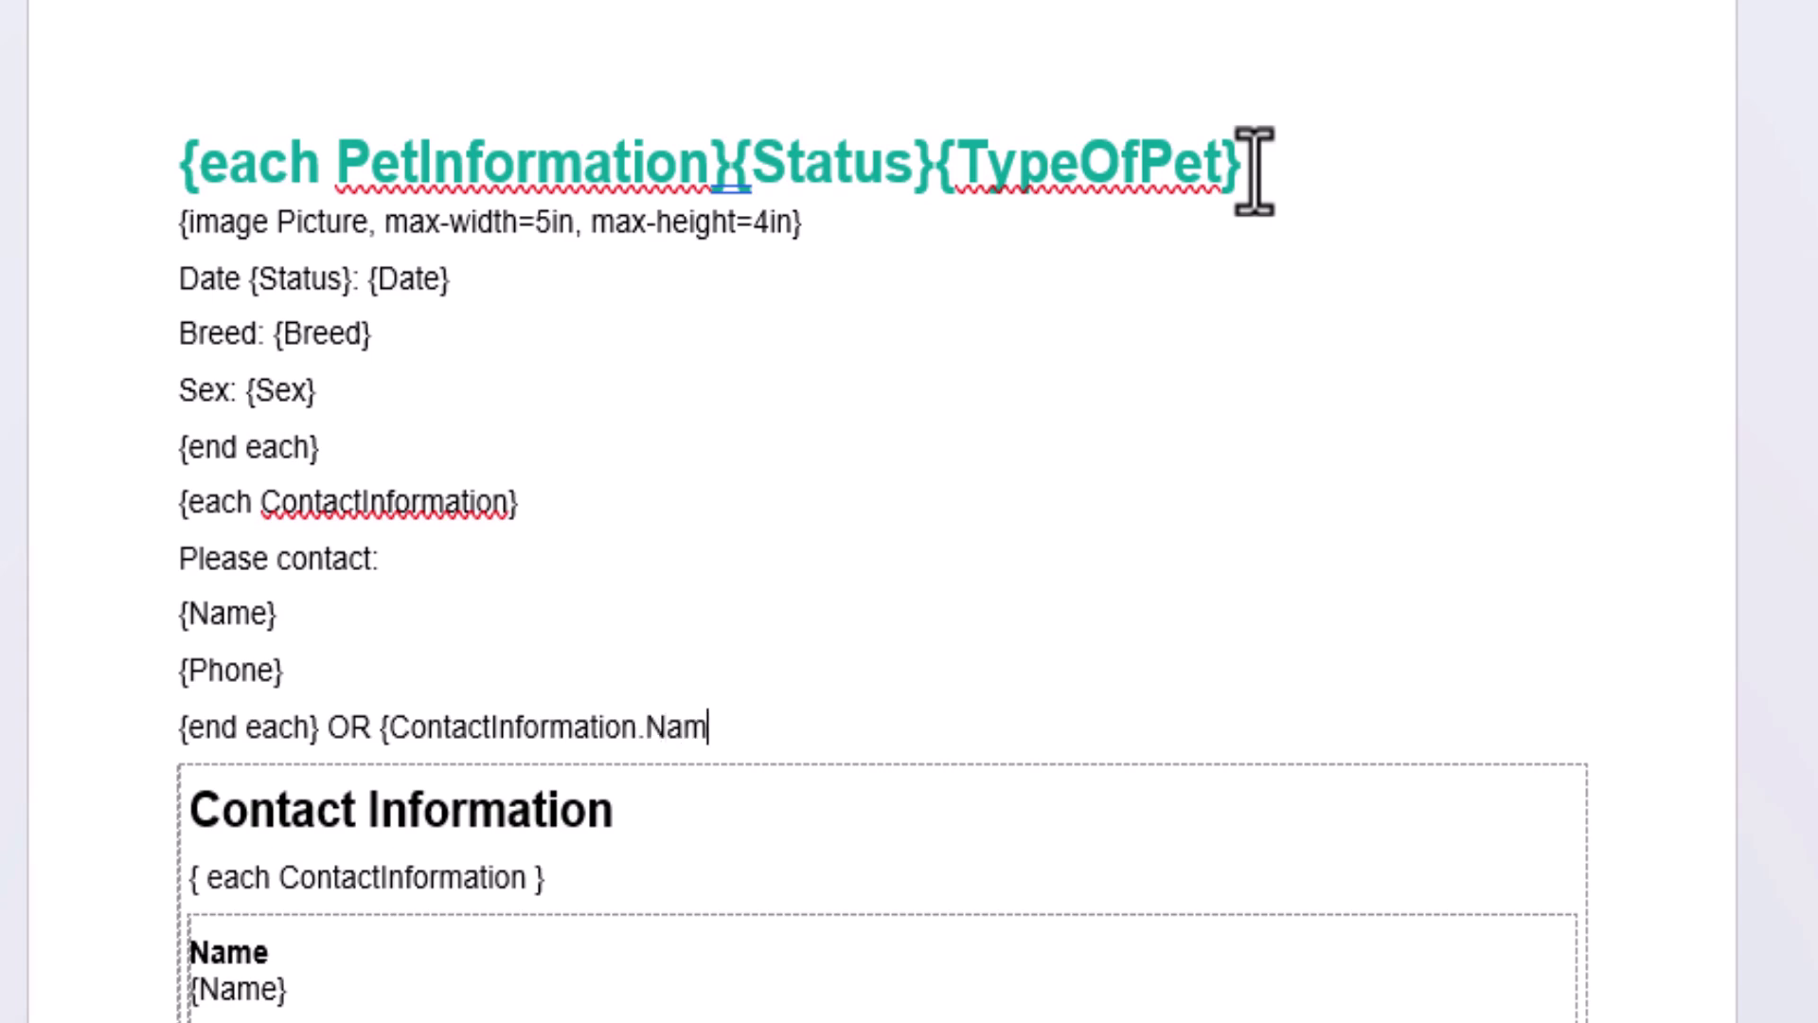
pyautogui.write('e}')
# Erase the unfinished OR text, delete the old Contact and Pet Information tables, and add a blank line.
pyautogui.press('BackSpace')
pyautogui.press('BackSpace')
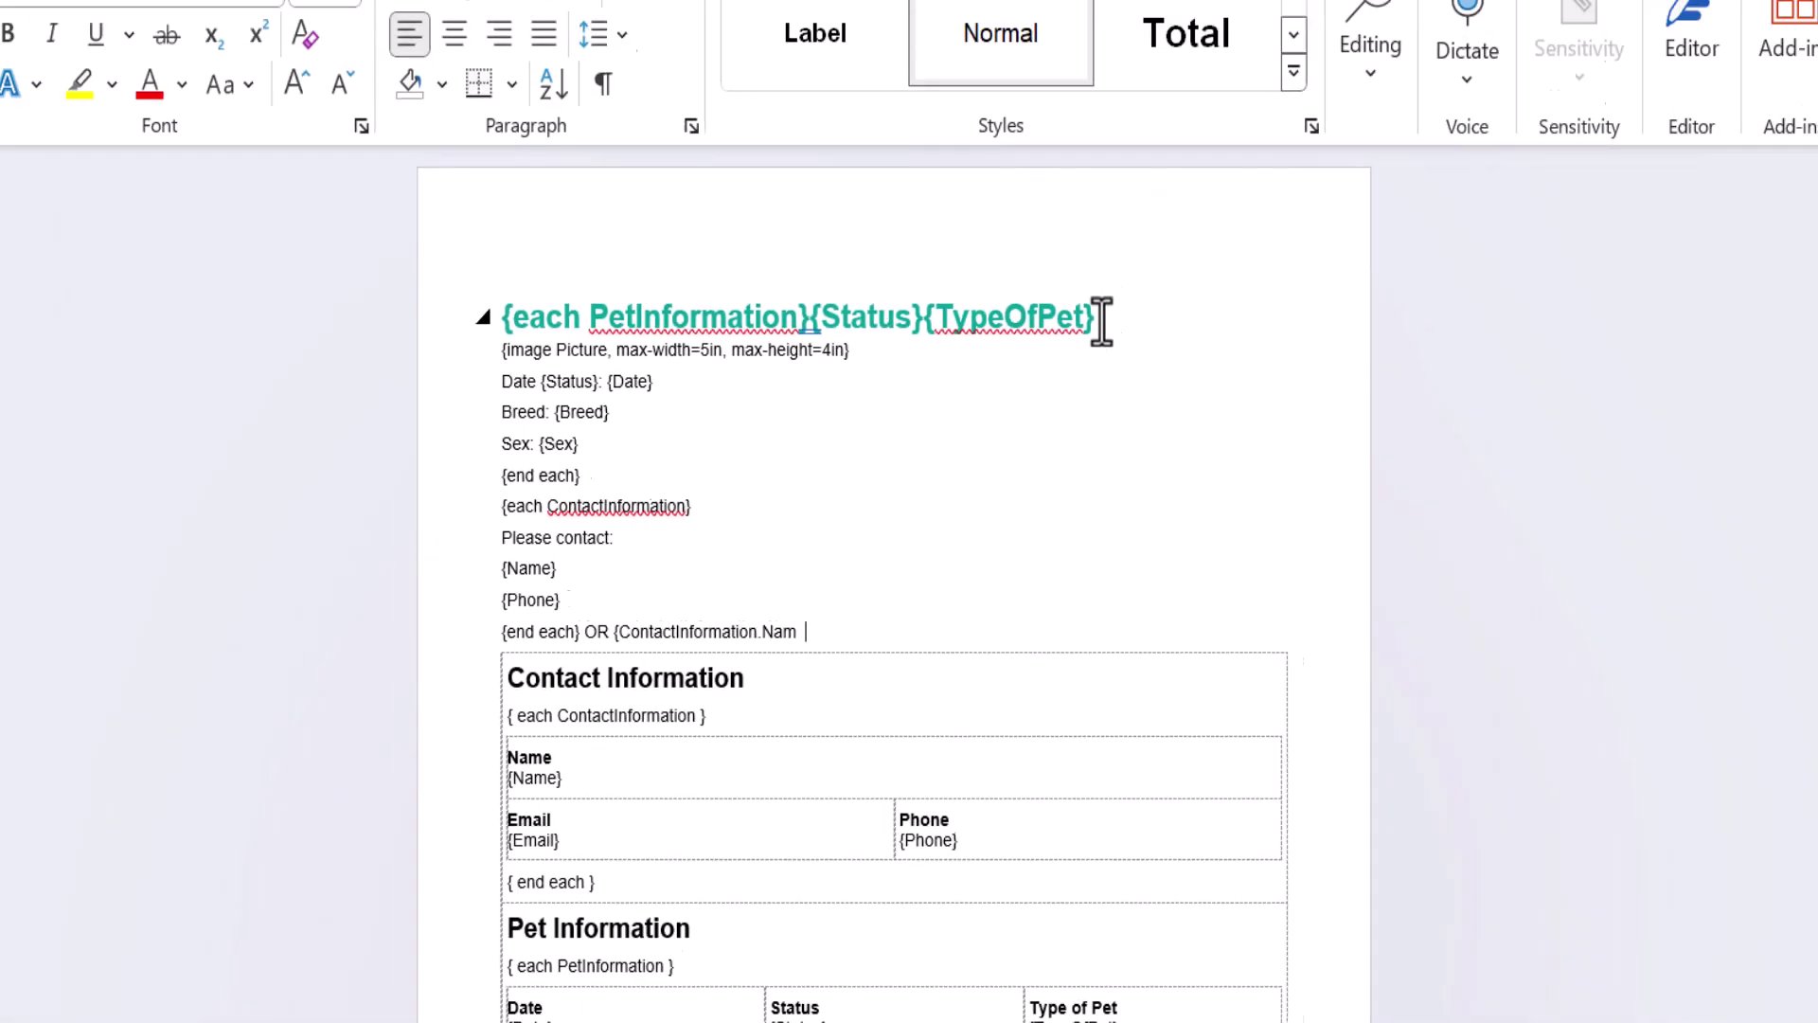
pyautogui.press('BackSpace')
pyautogui.press('BackSpace')
pyautogui.press('BackSpace')
pyautogui.press('BackSpace')
pyautogui.press('BackSpace')
pyautogui.press('BackSpace')
pyautogui.press('BackSpace')
pyautogui.press('BackSpace')
pyautogui.press('BackSpace')
pyautogui.press('BackSpace')
pyautogui.press('BackSpace')
pyautogui.press('BackSpace')
pyautogui.press('BackSpace')
pyautogui.press('BackSpace')
pyautogui.press('BackSpace')
pyautogui.press('BackSpace')
pyautogui.press('BackSpace')
pyautogui.press('BackSpace')
pyautogui.press('BackSpace')
pyautogui.press('BackSpace')
pyautogui.keyDown('shift'); pyautogui.click(802, 1022); pyautogui.keyUp('shift')
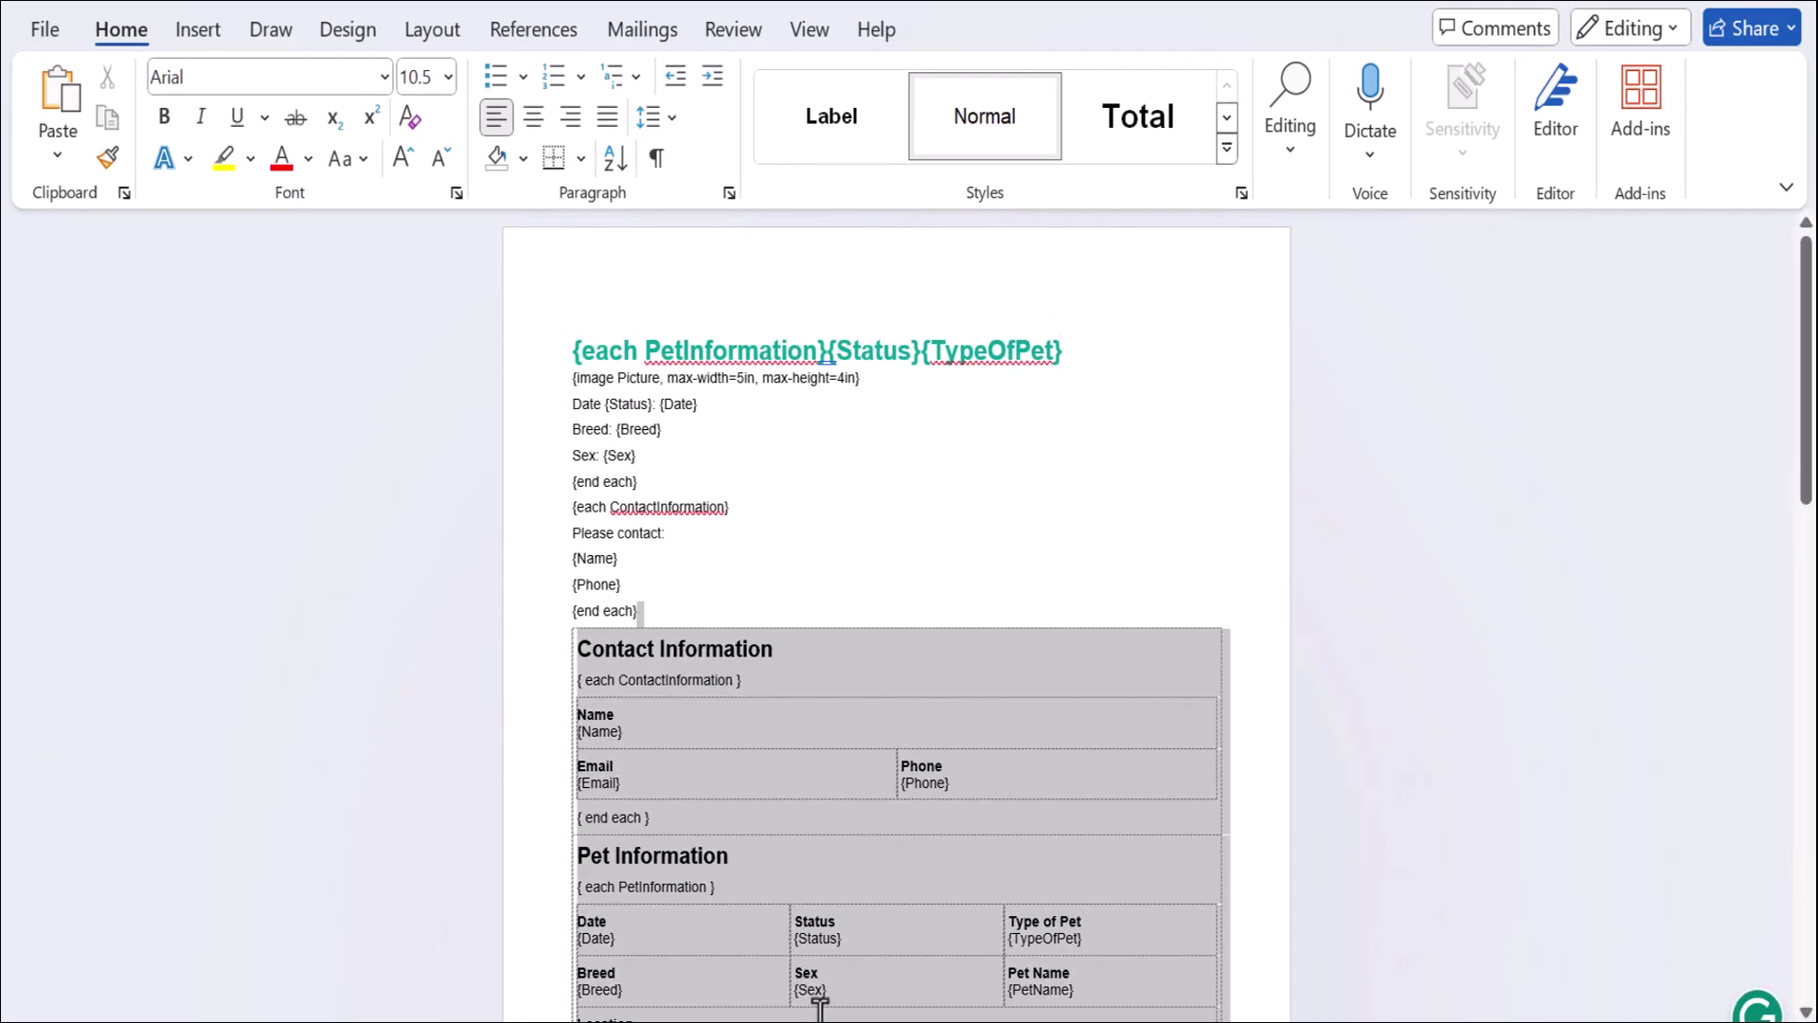
pyautogui.scroll(-3, 820, 1006)
pyautogui.press('Delete')
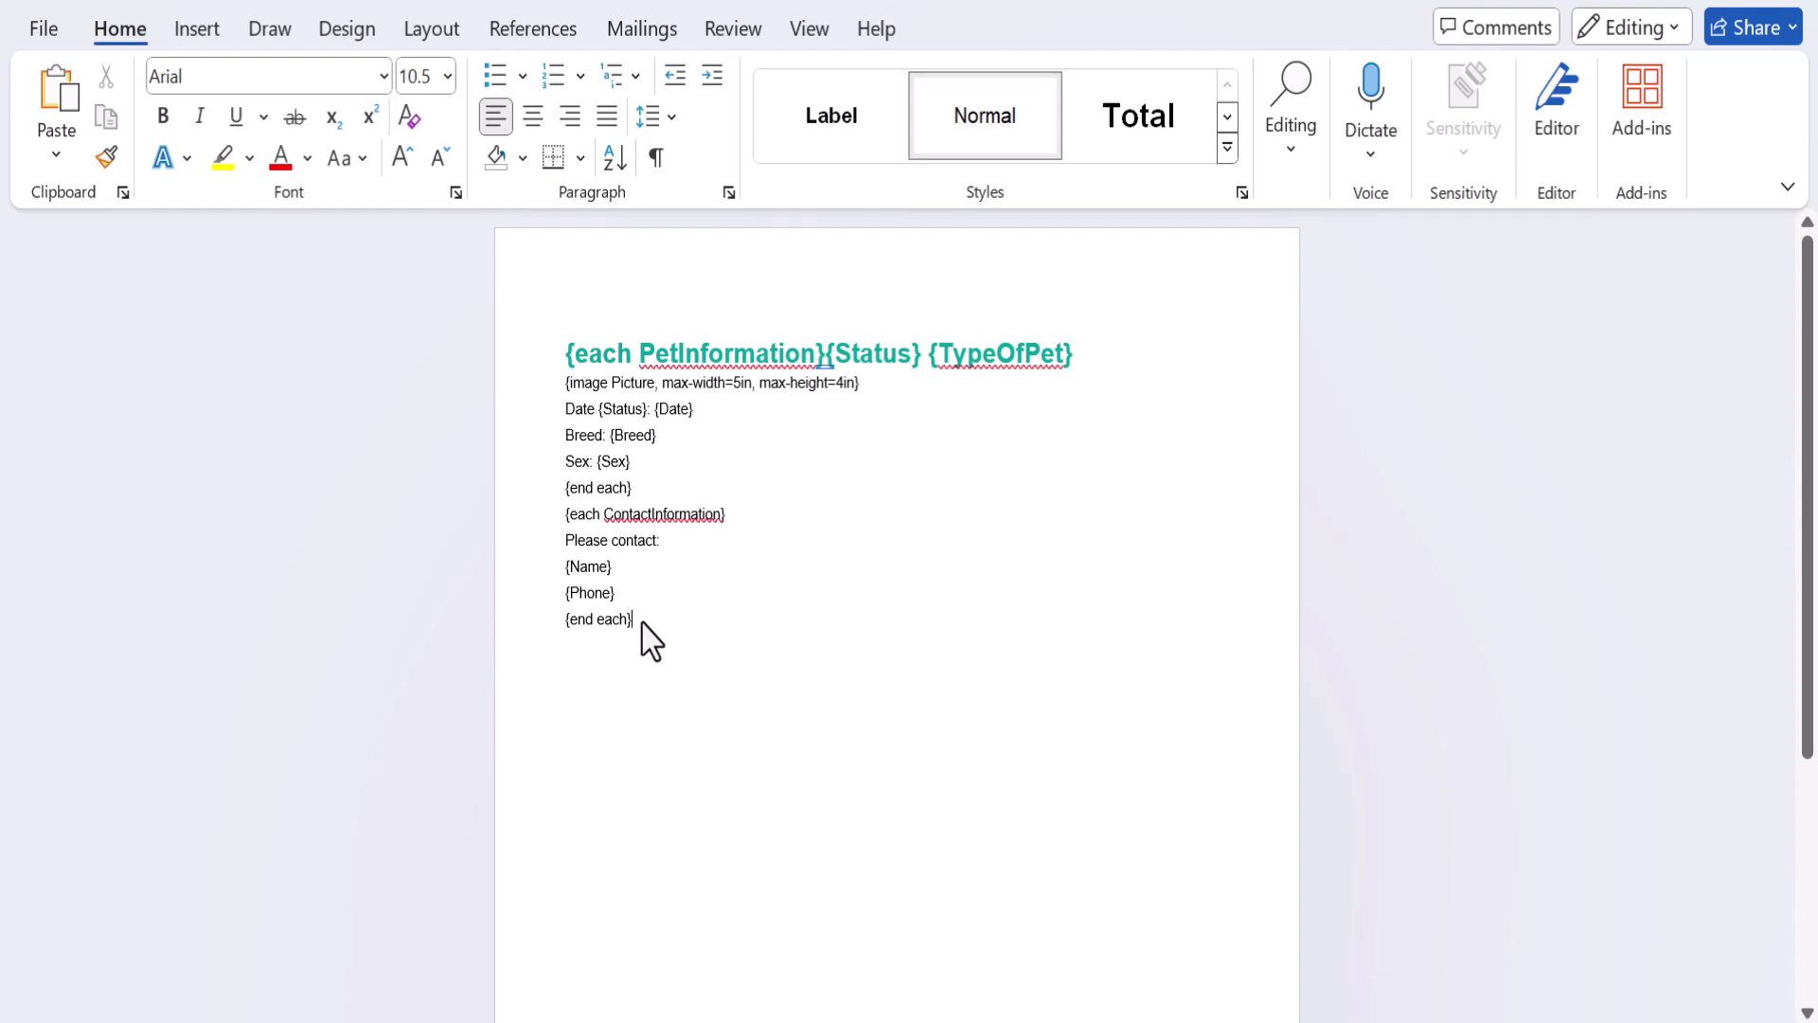
pyautogui.press('Return')
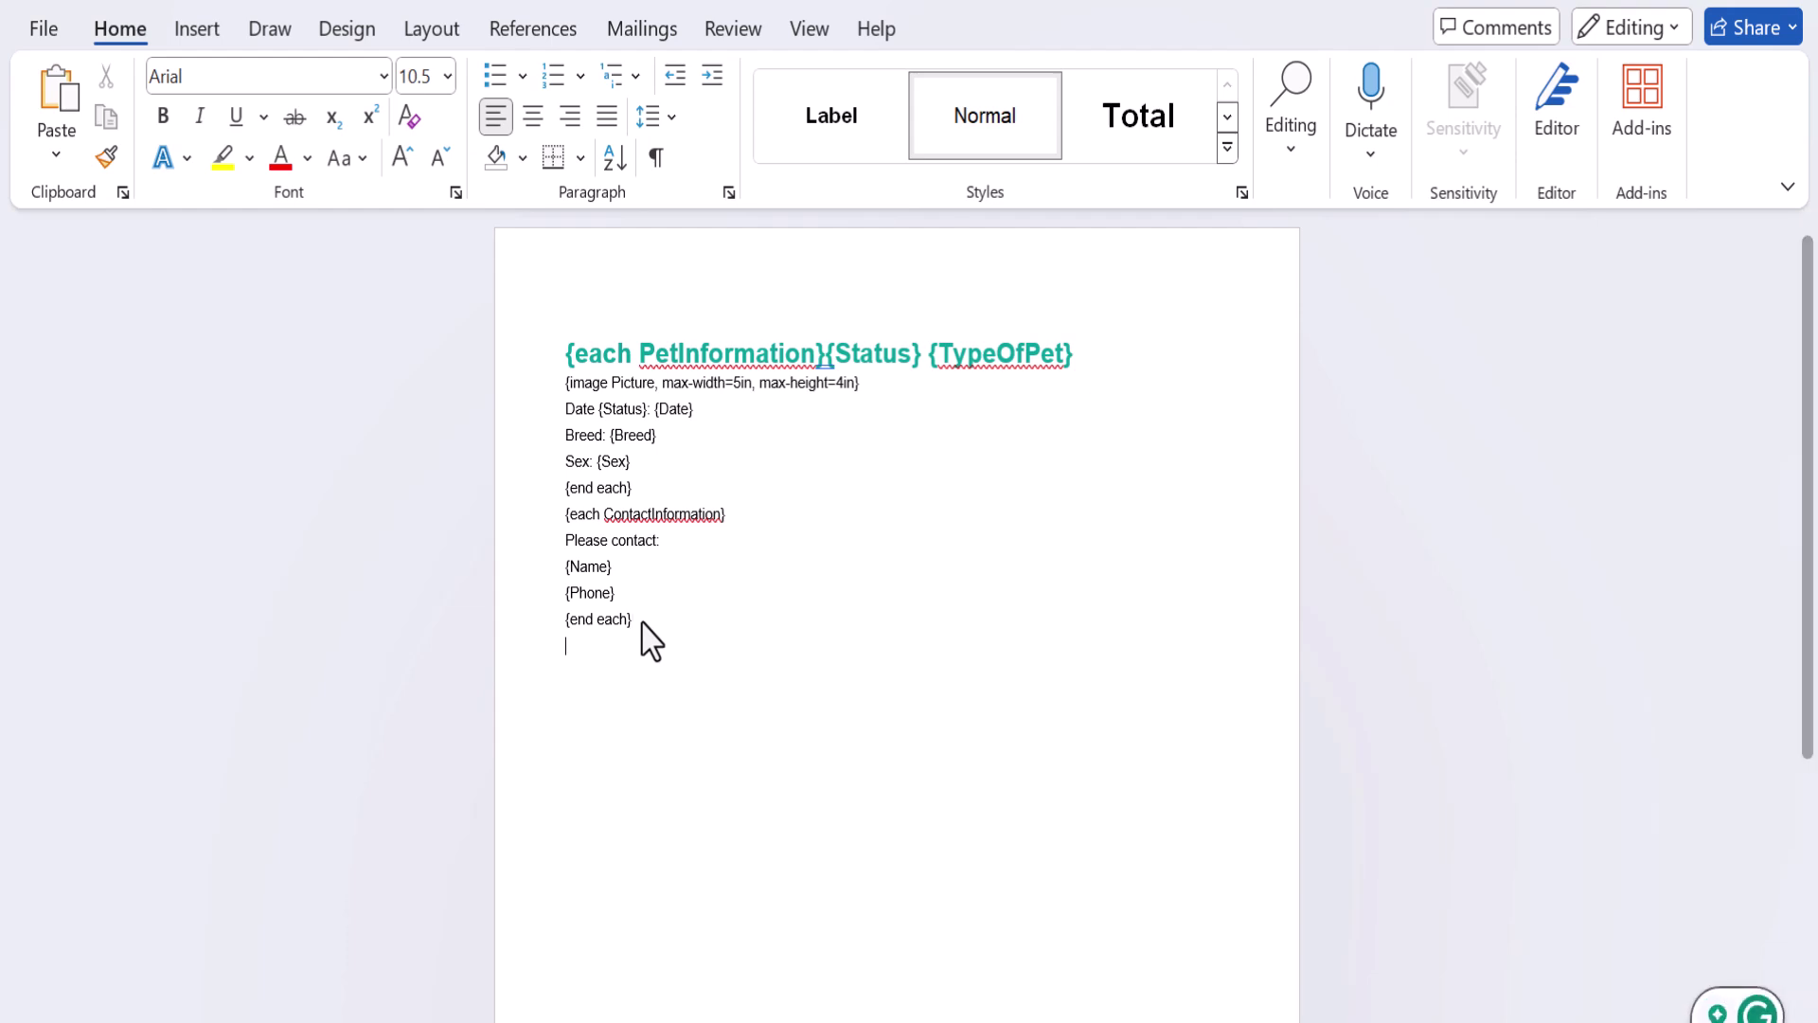
# Insert an eight-column, one-row table with a tall row and vertical text direction.
pyautogui.click(197, 29)
pyautogui.click(224, 163)
pyautogui.click(401, 265)
pyautogui.moveTo(580, 665); pyautogui.dragTo(1222, 652)
pyautogui.rightClick(841, 663)
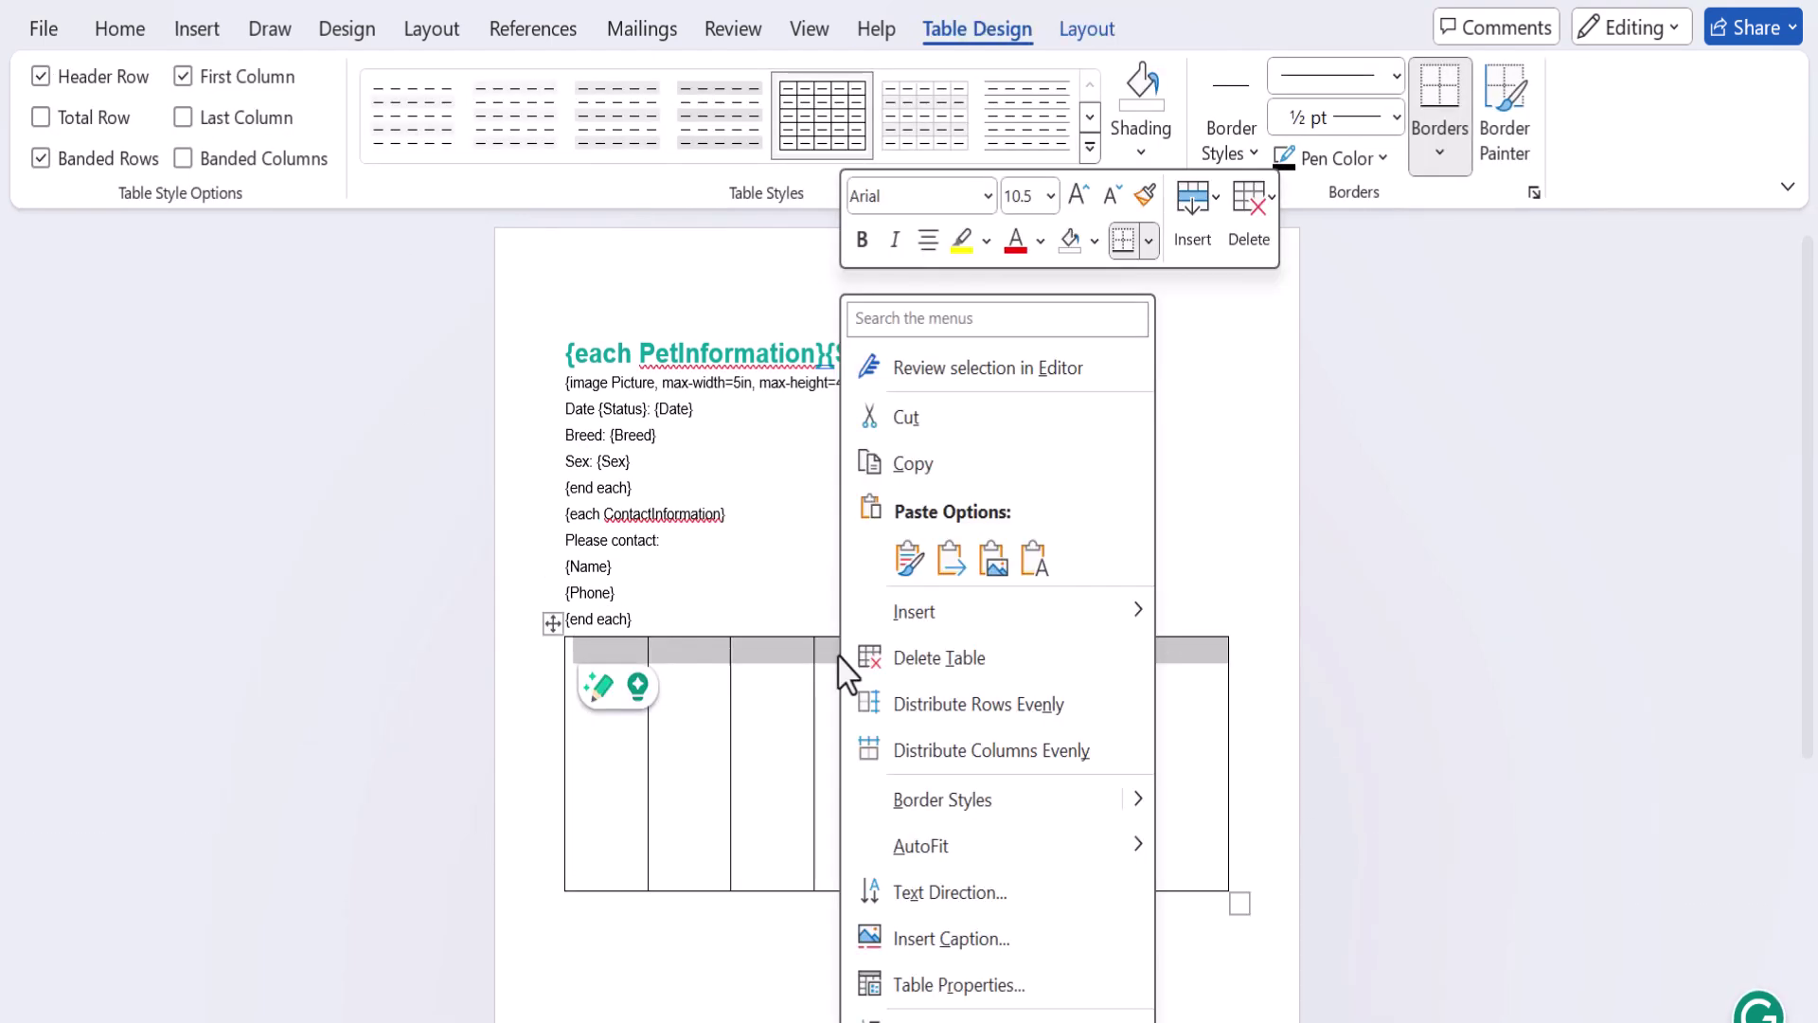
pyautogui.click(917, 895)
pyautogui.click(744, 456)
pyautogui.click(911, 657)
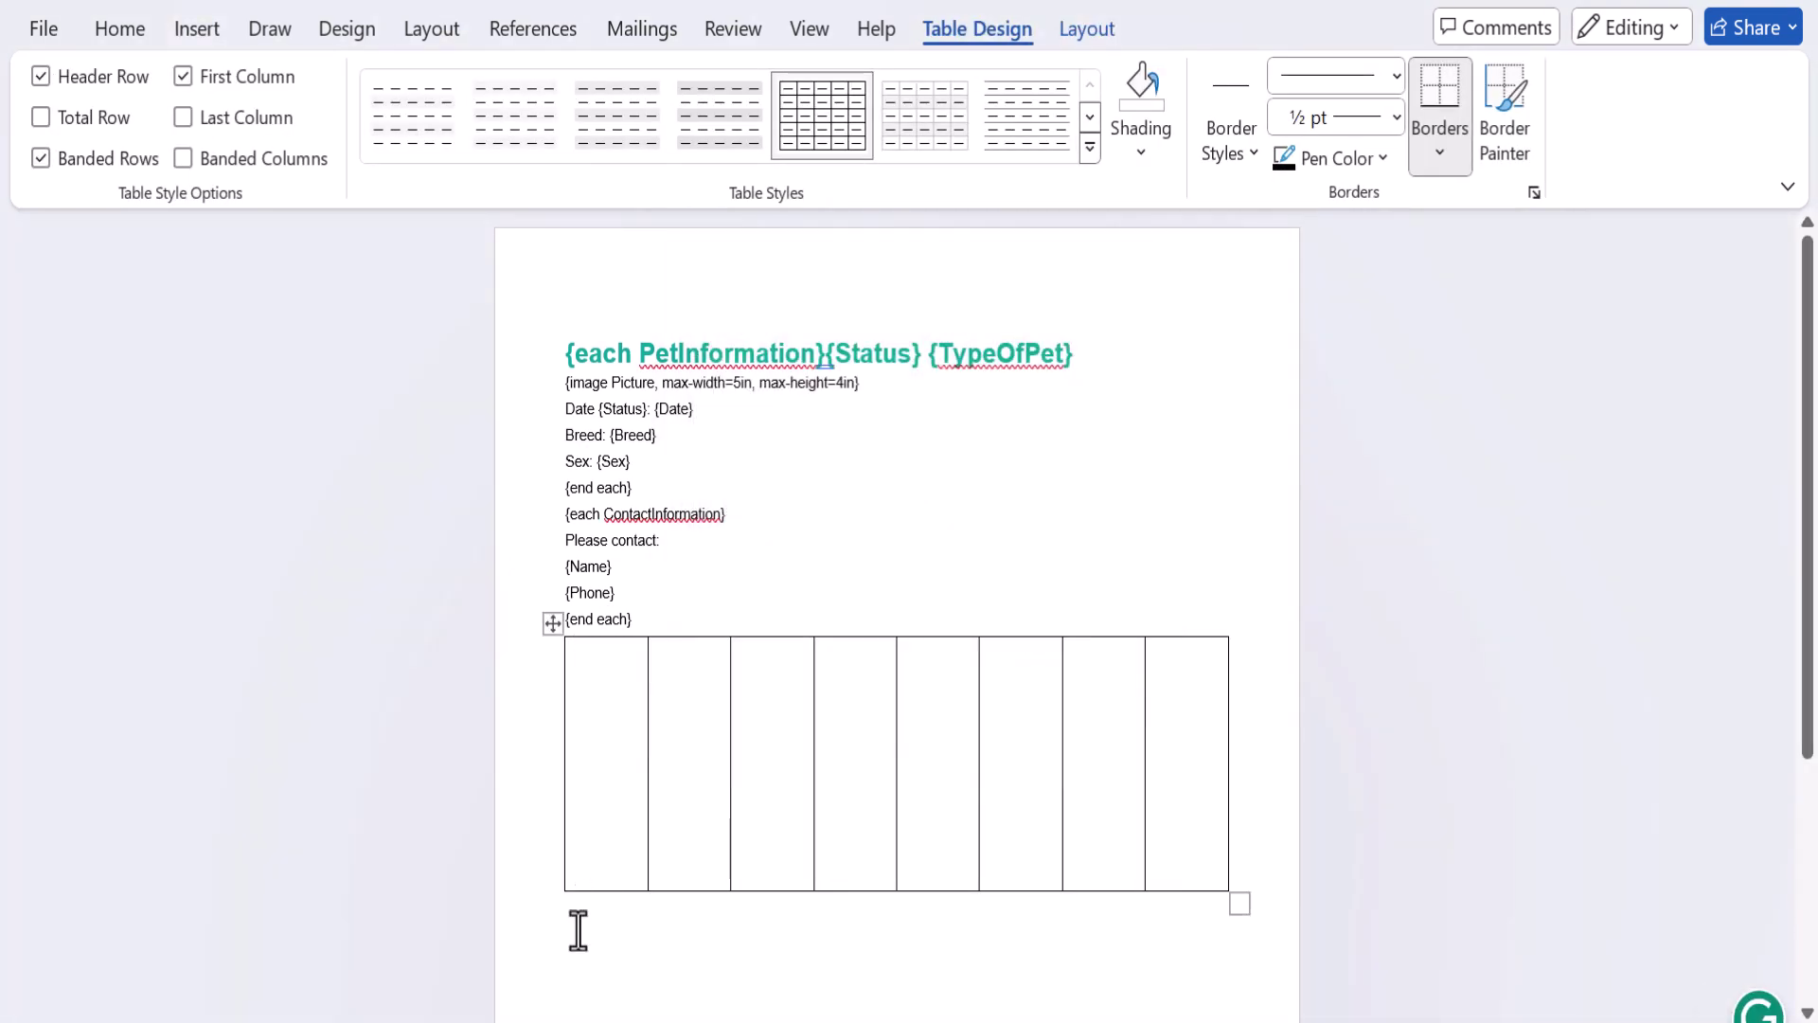
# Fill every column with '{each ContactInformation}{Name} - {Phone}{end each}'.
pyautogui.write('{each ContactInformation}{Name} - {Ph')
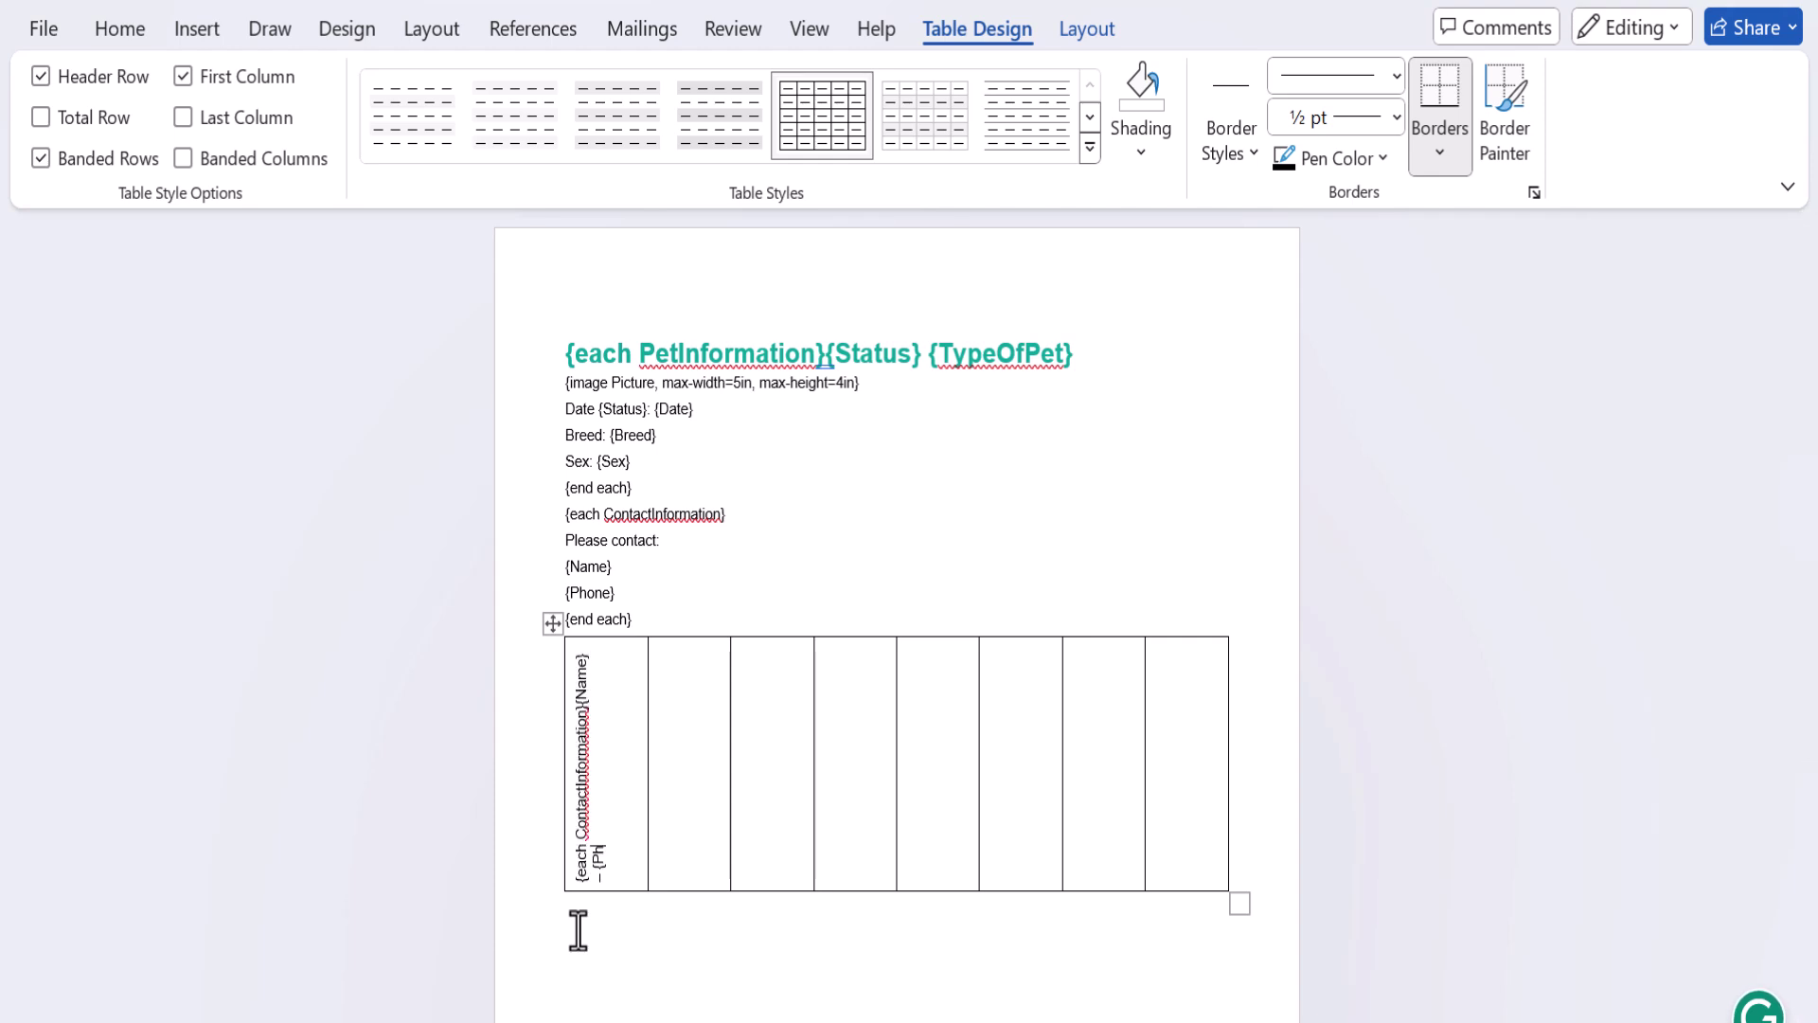
pyautogui.write('one}{end each}')
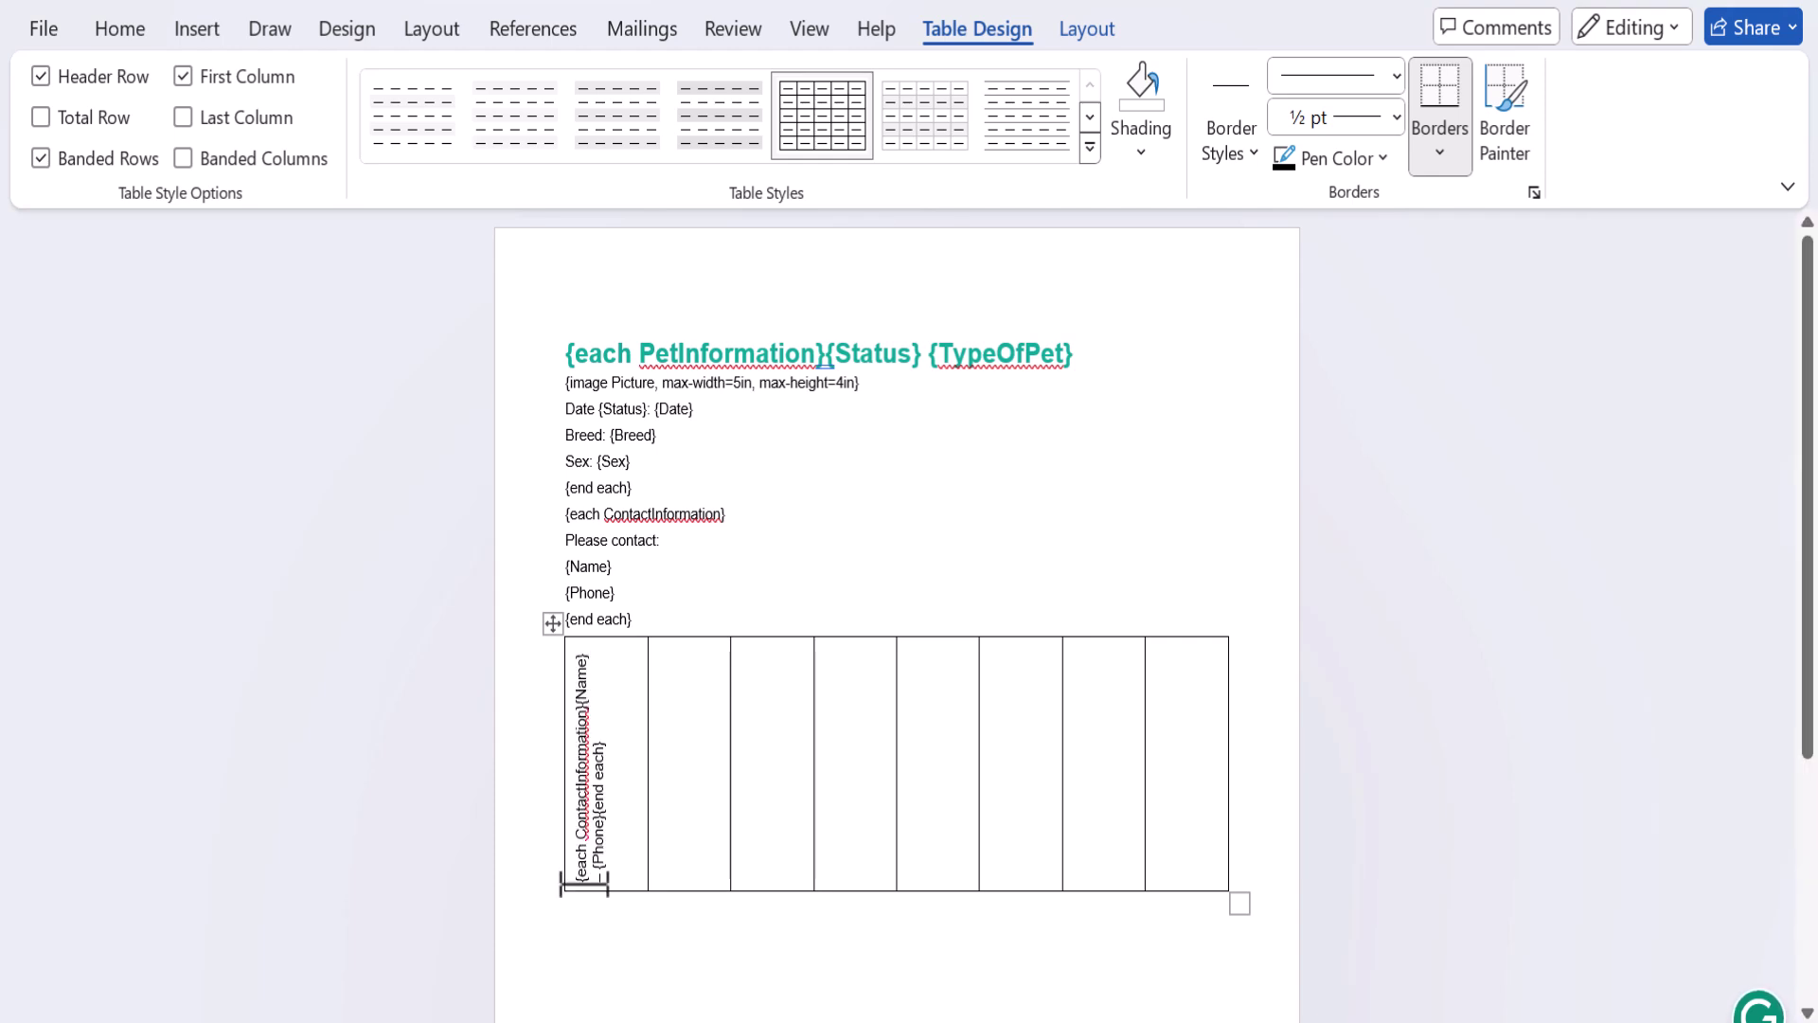
pyautogui.moveTo(682, 623); pyautogui.dragTo(1101, 627)
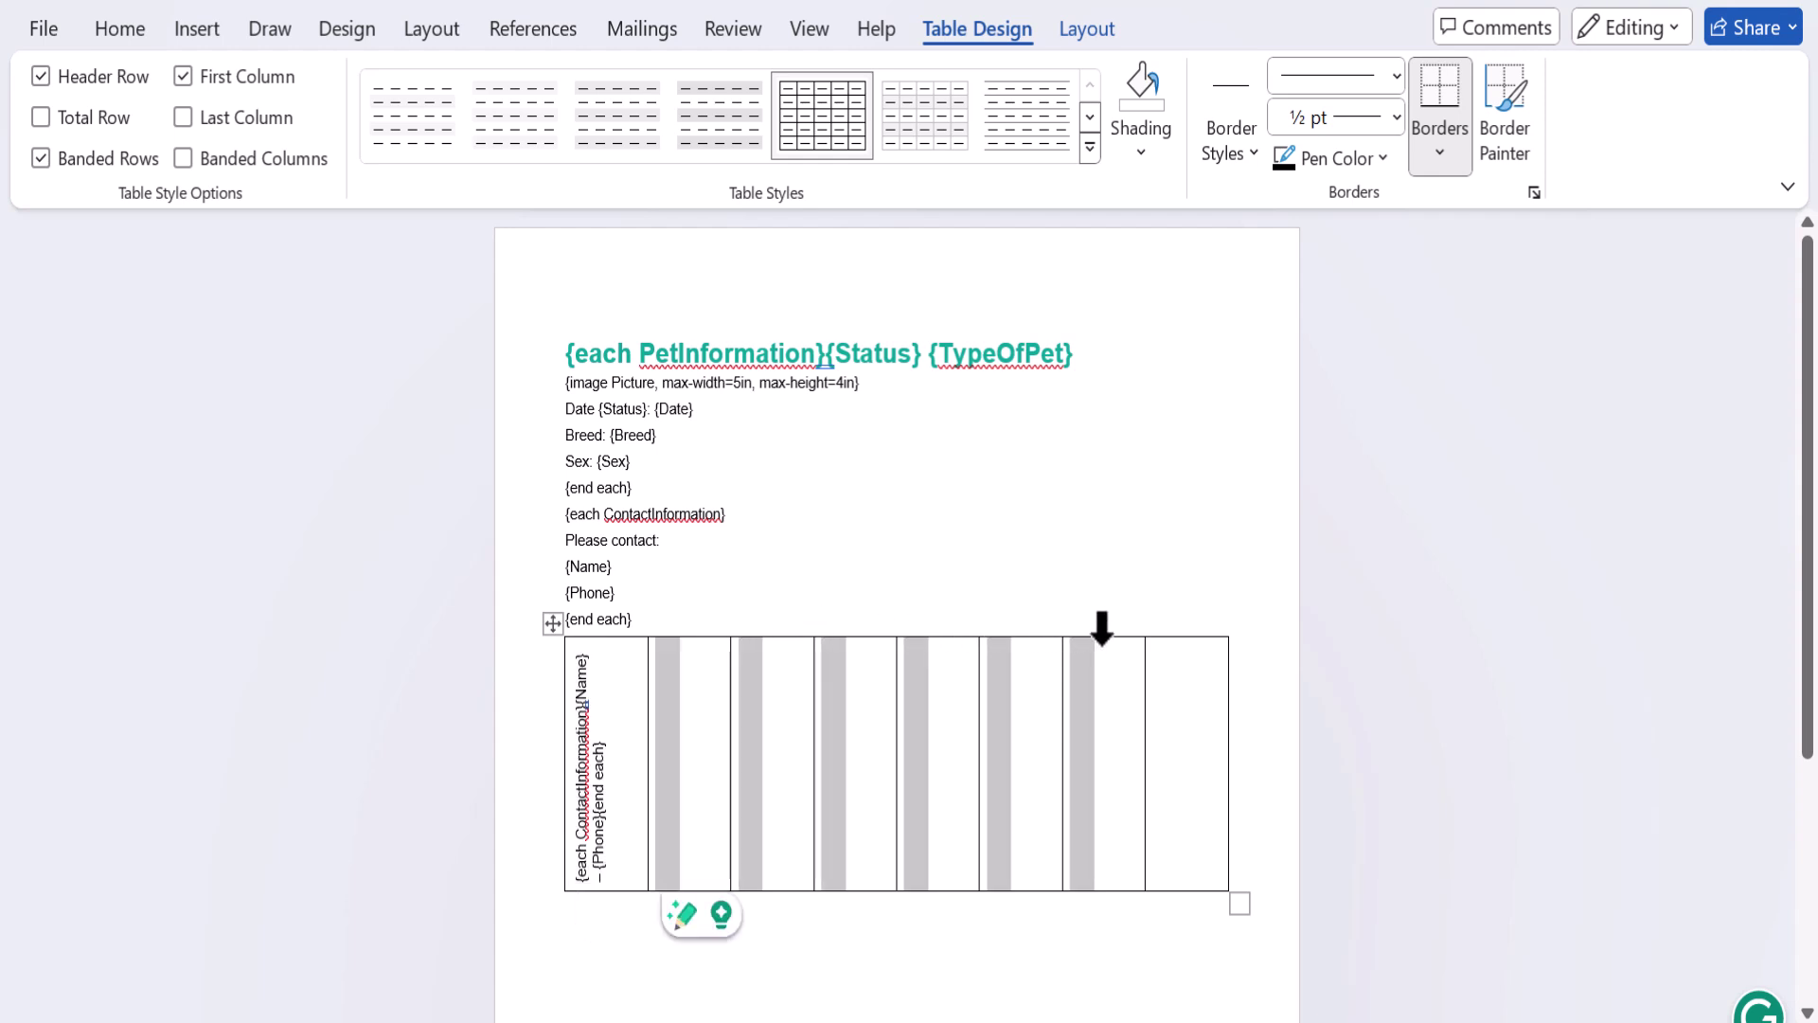
pyautogui.hotkey('ctrl', 'v')
pyautogui.click(877, 597)
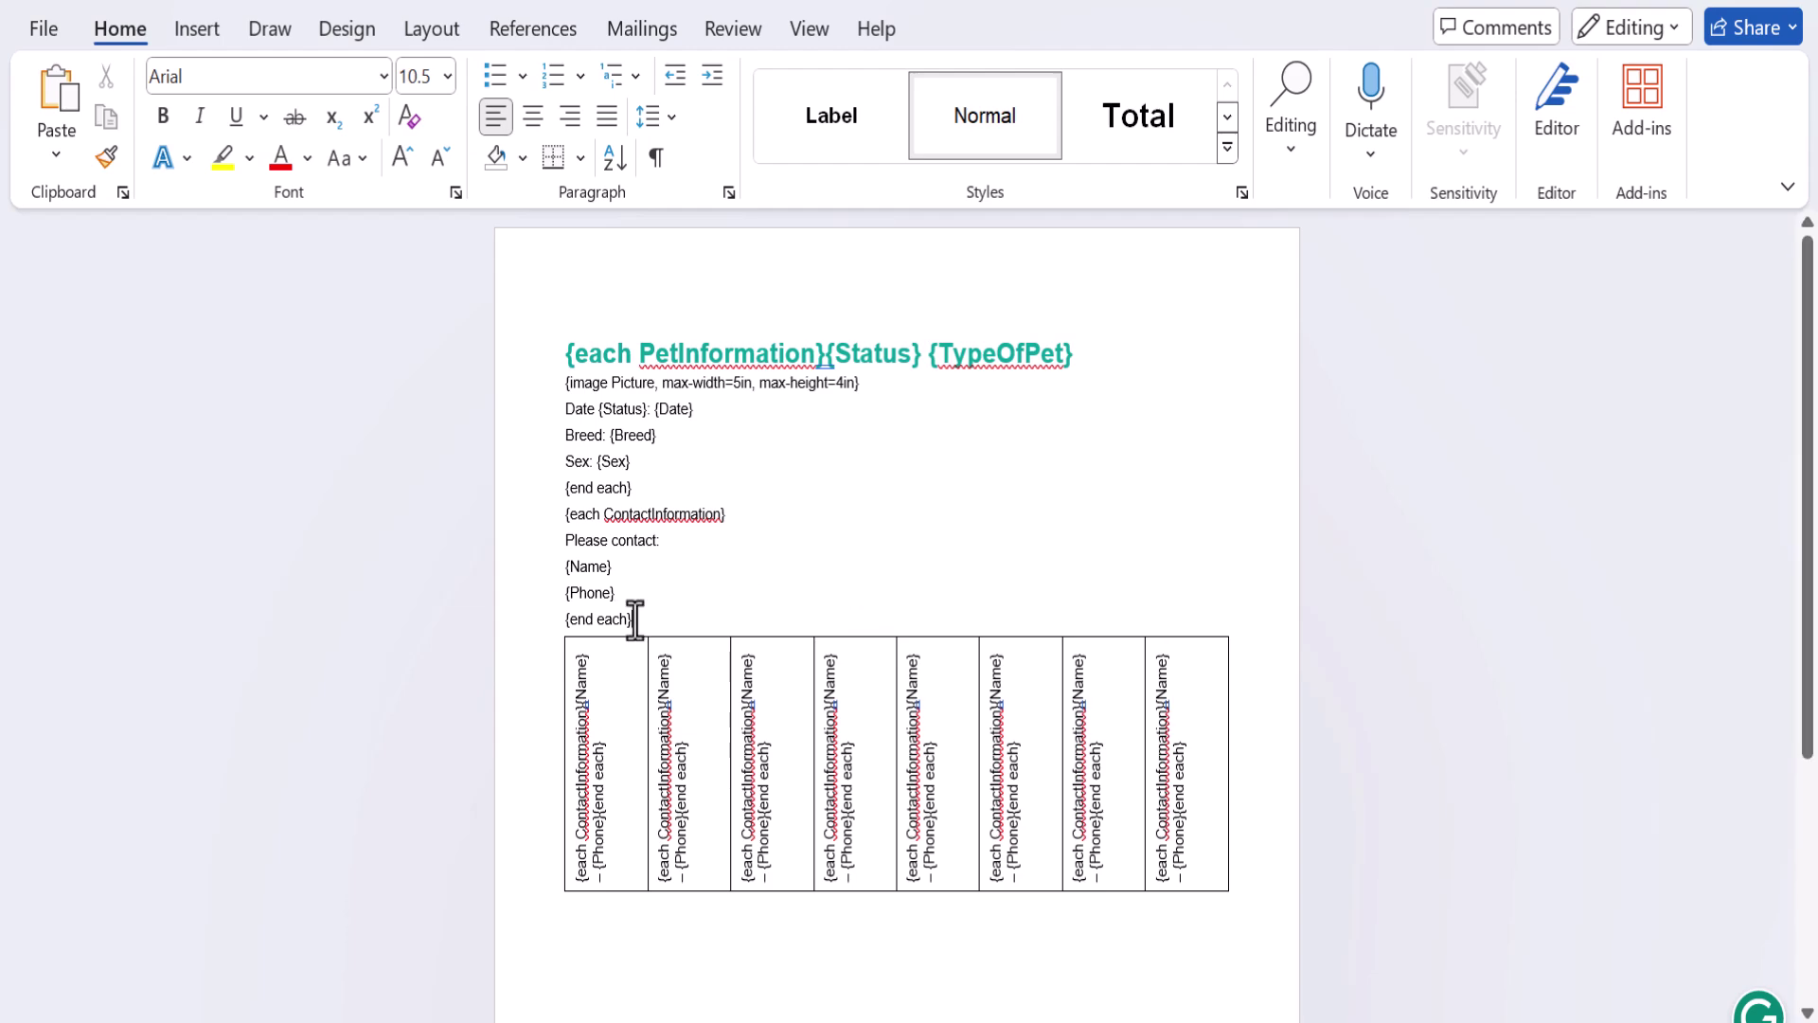
# Add {if (PetInformation.Status="Lost")} above the tear-off table and {end if} below it.
pyautogui.press('Return')
pyautogui.write('{if')
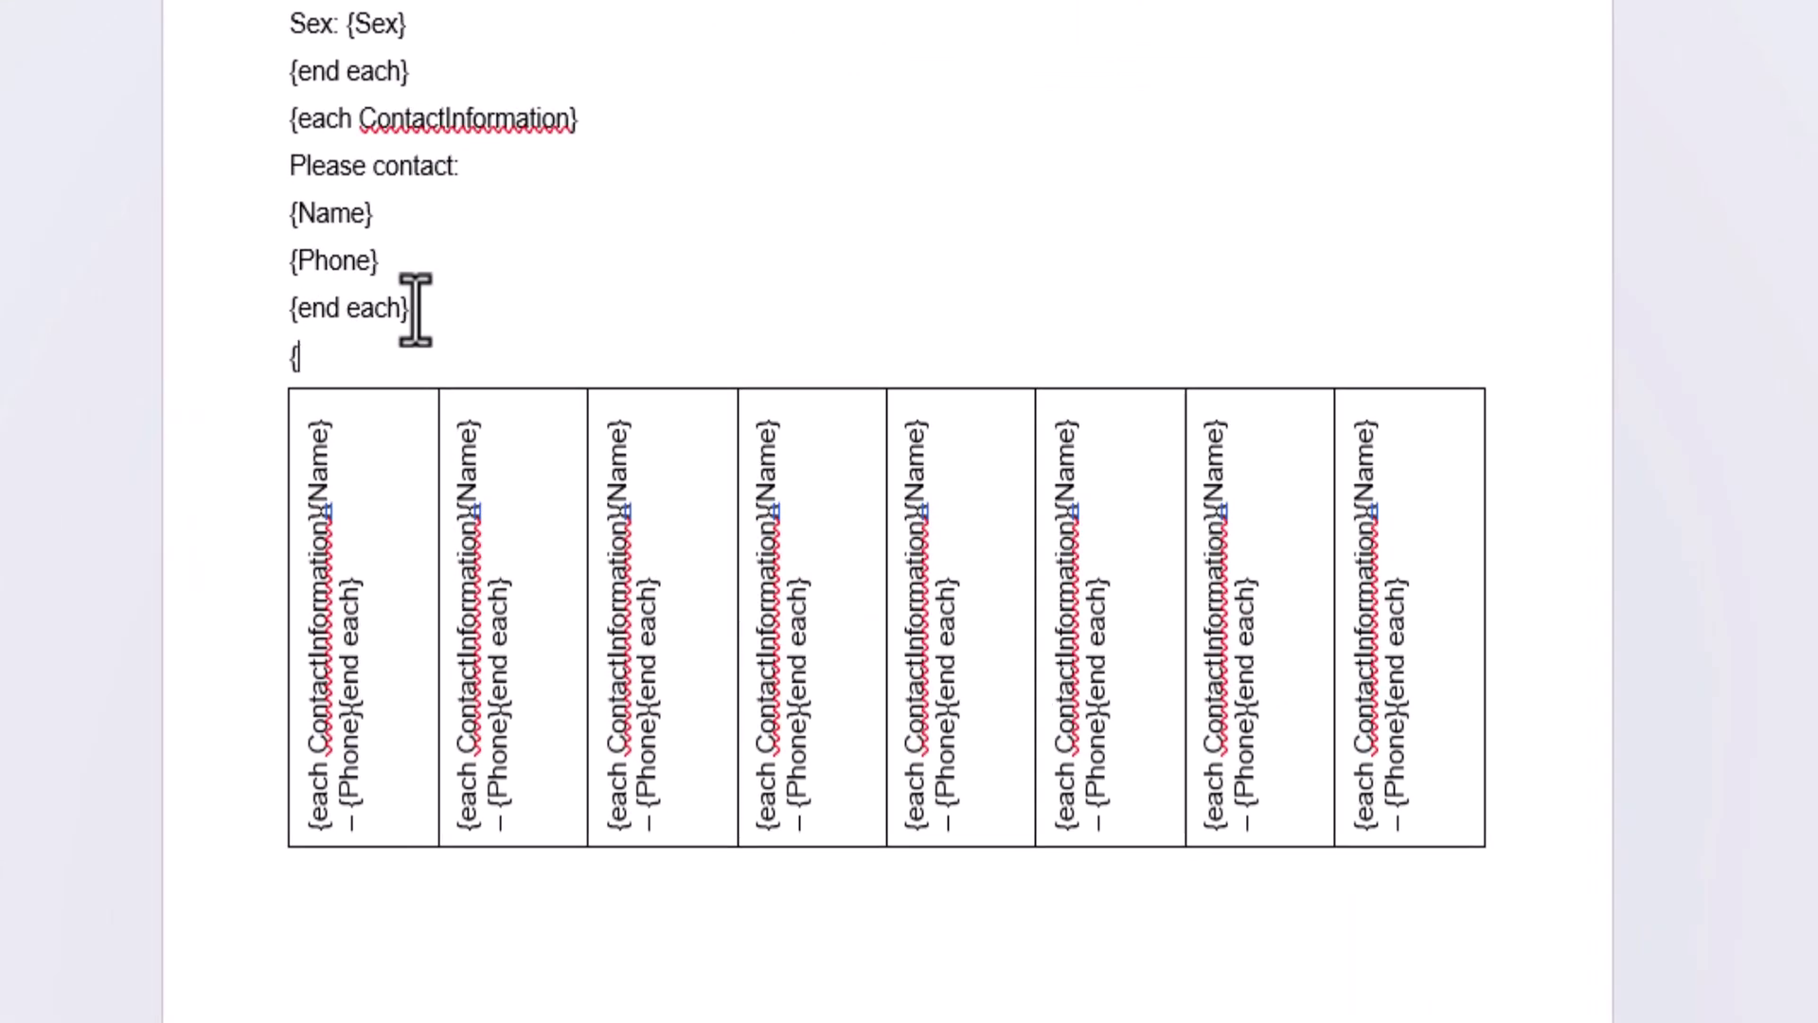
pyautogui.write('tInformation')
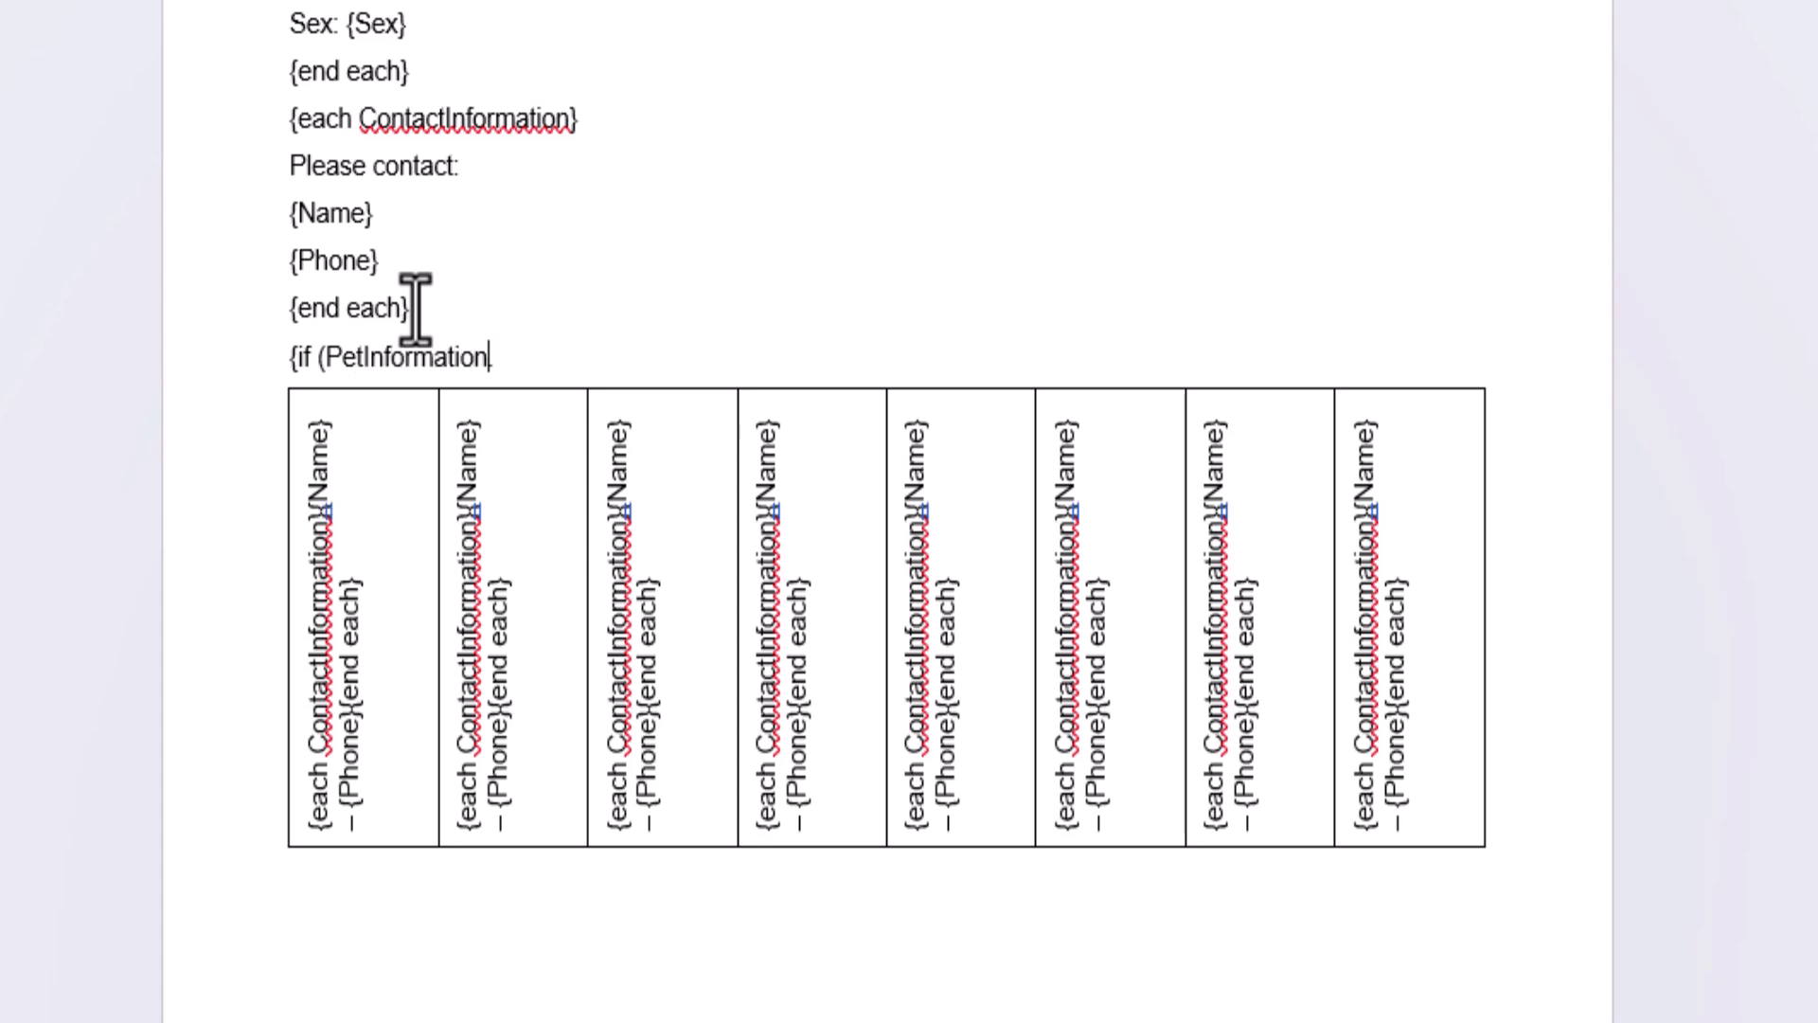
pyautogui.write('.Status="Lost")}')
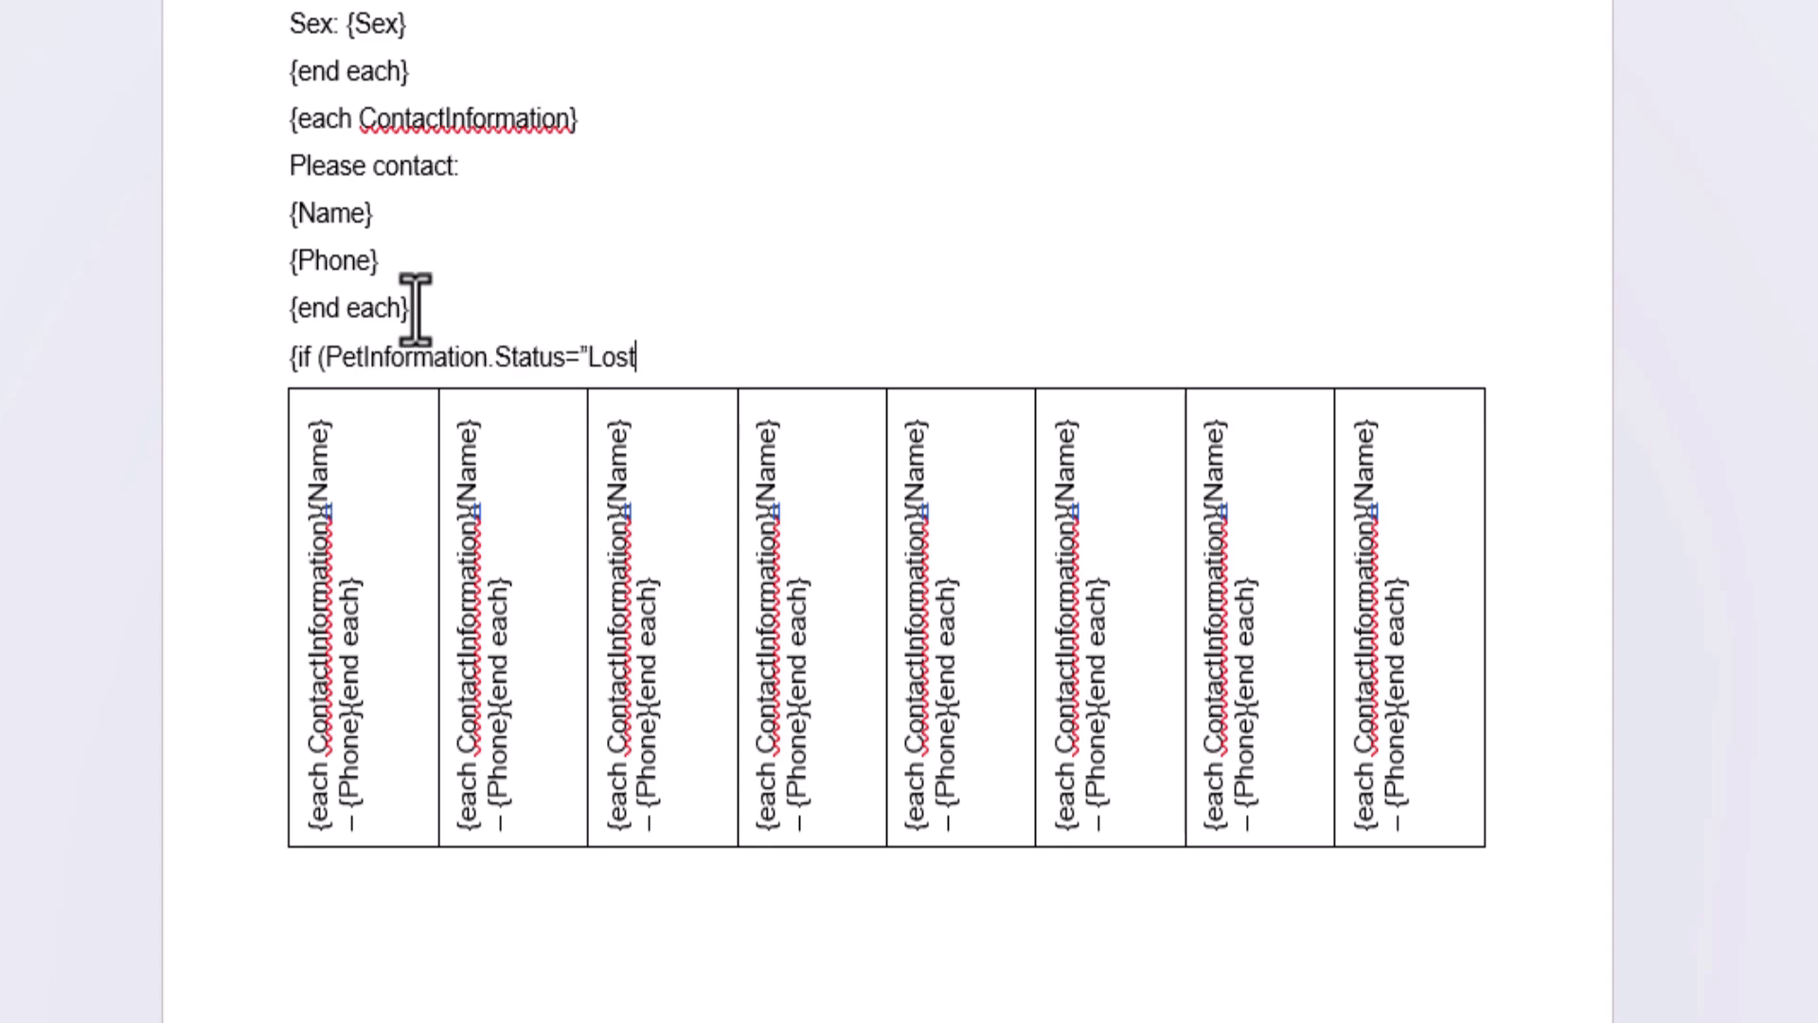
pyautogui.click(300, 891)
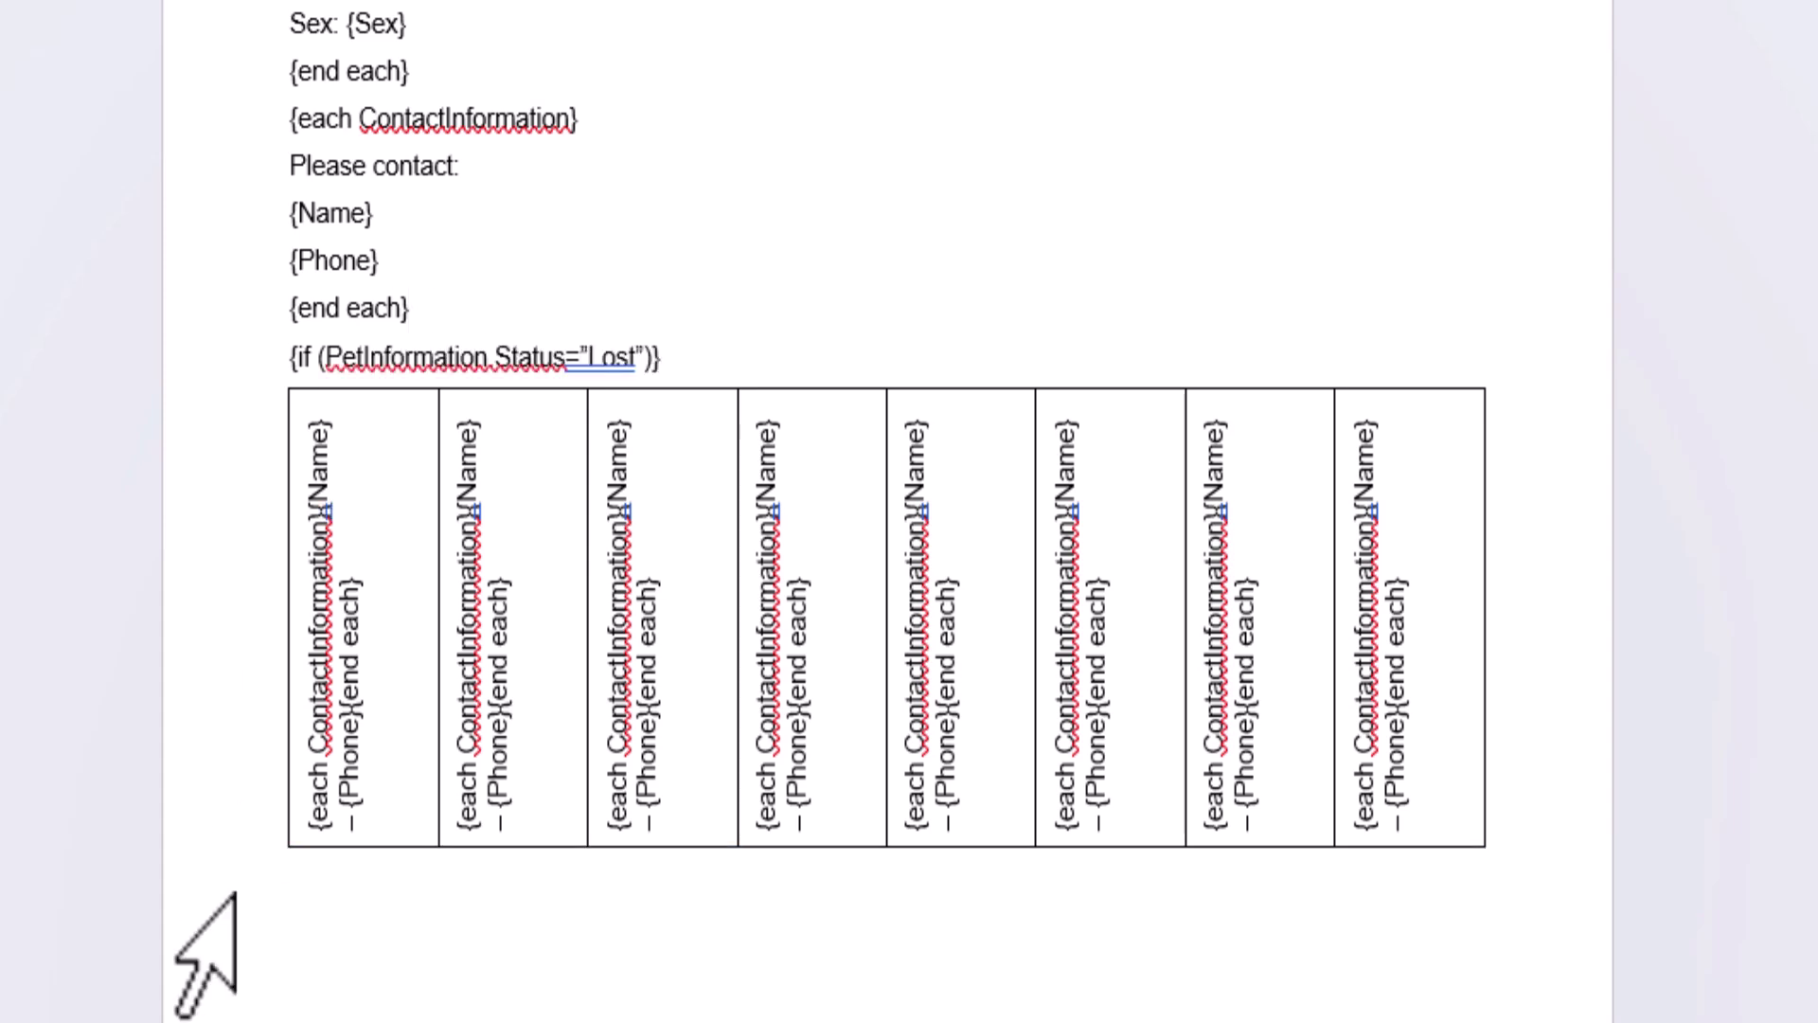
pyautogui.write('{end if')
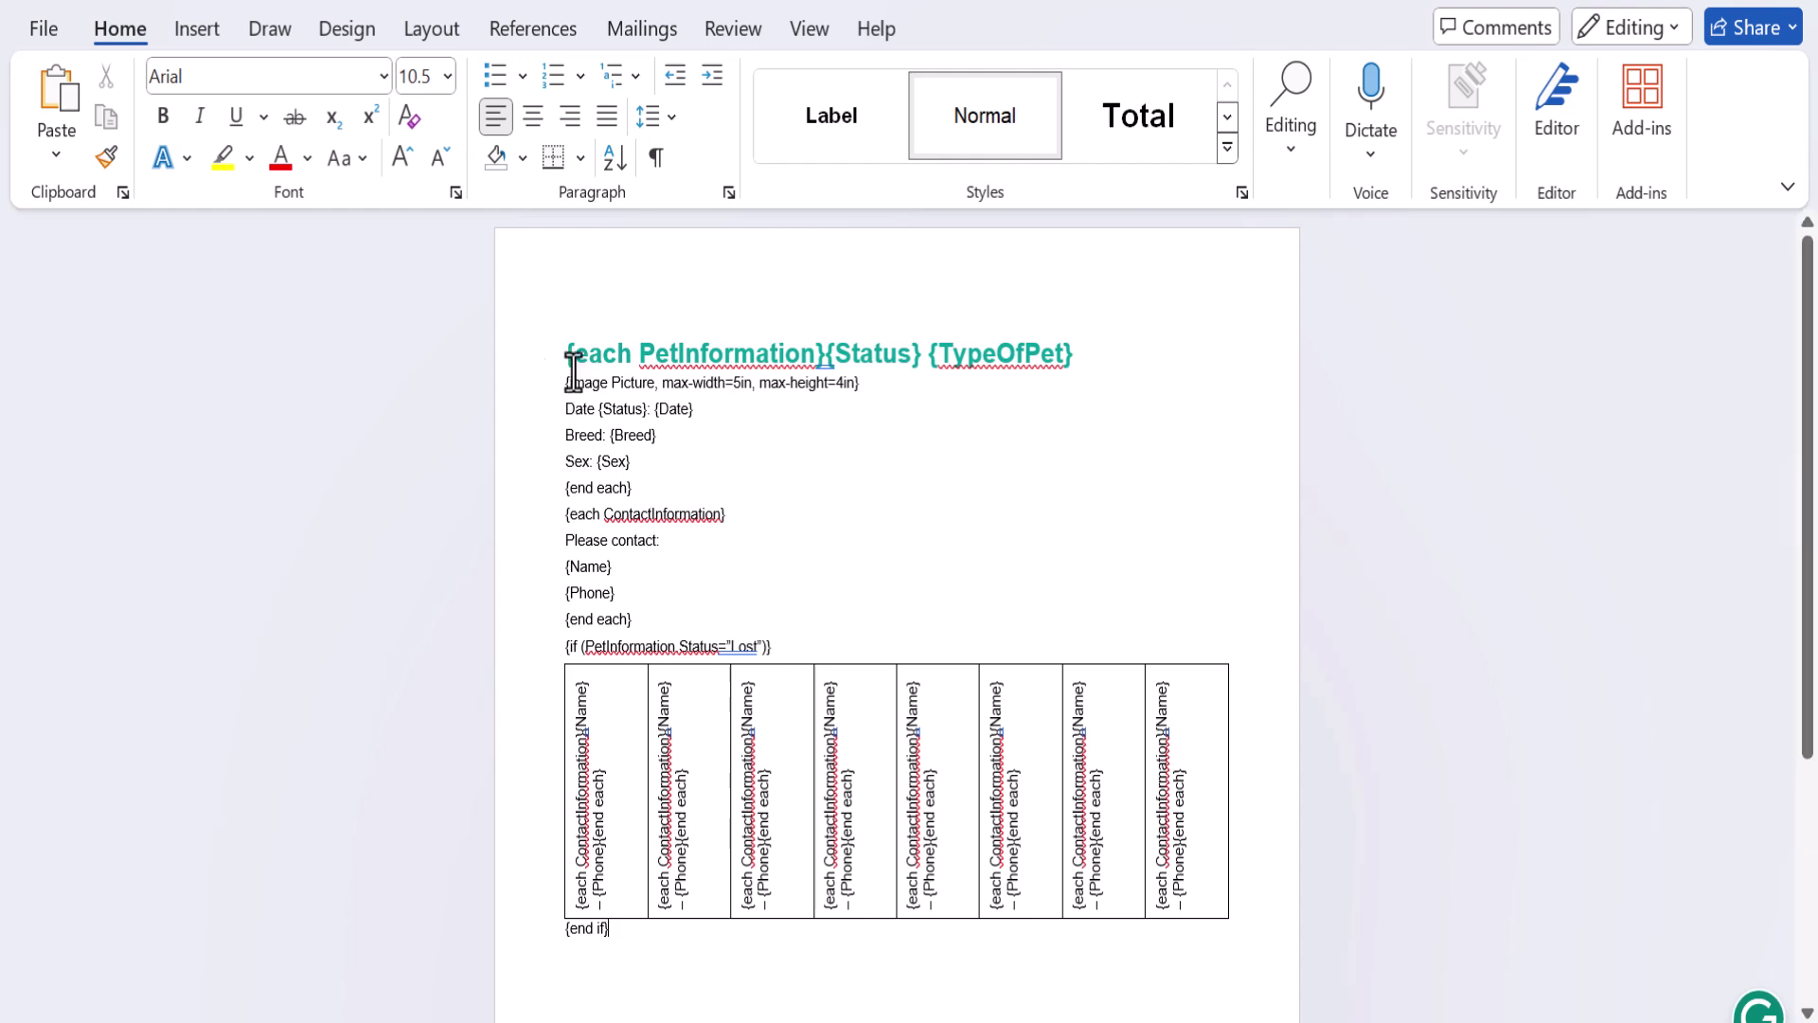
# Centre the flyer text and set the Date through {Phone} lines to 14 pt.
pyautogui.moveTo(566, 353); pyautogui.dragTo(637, 628)
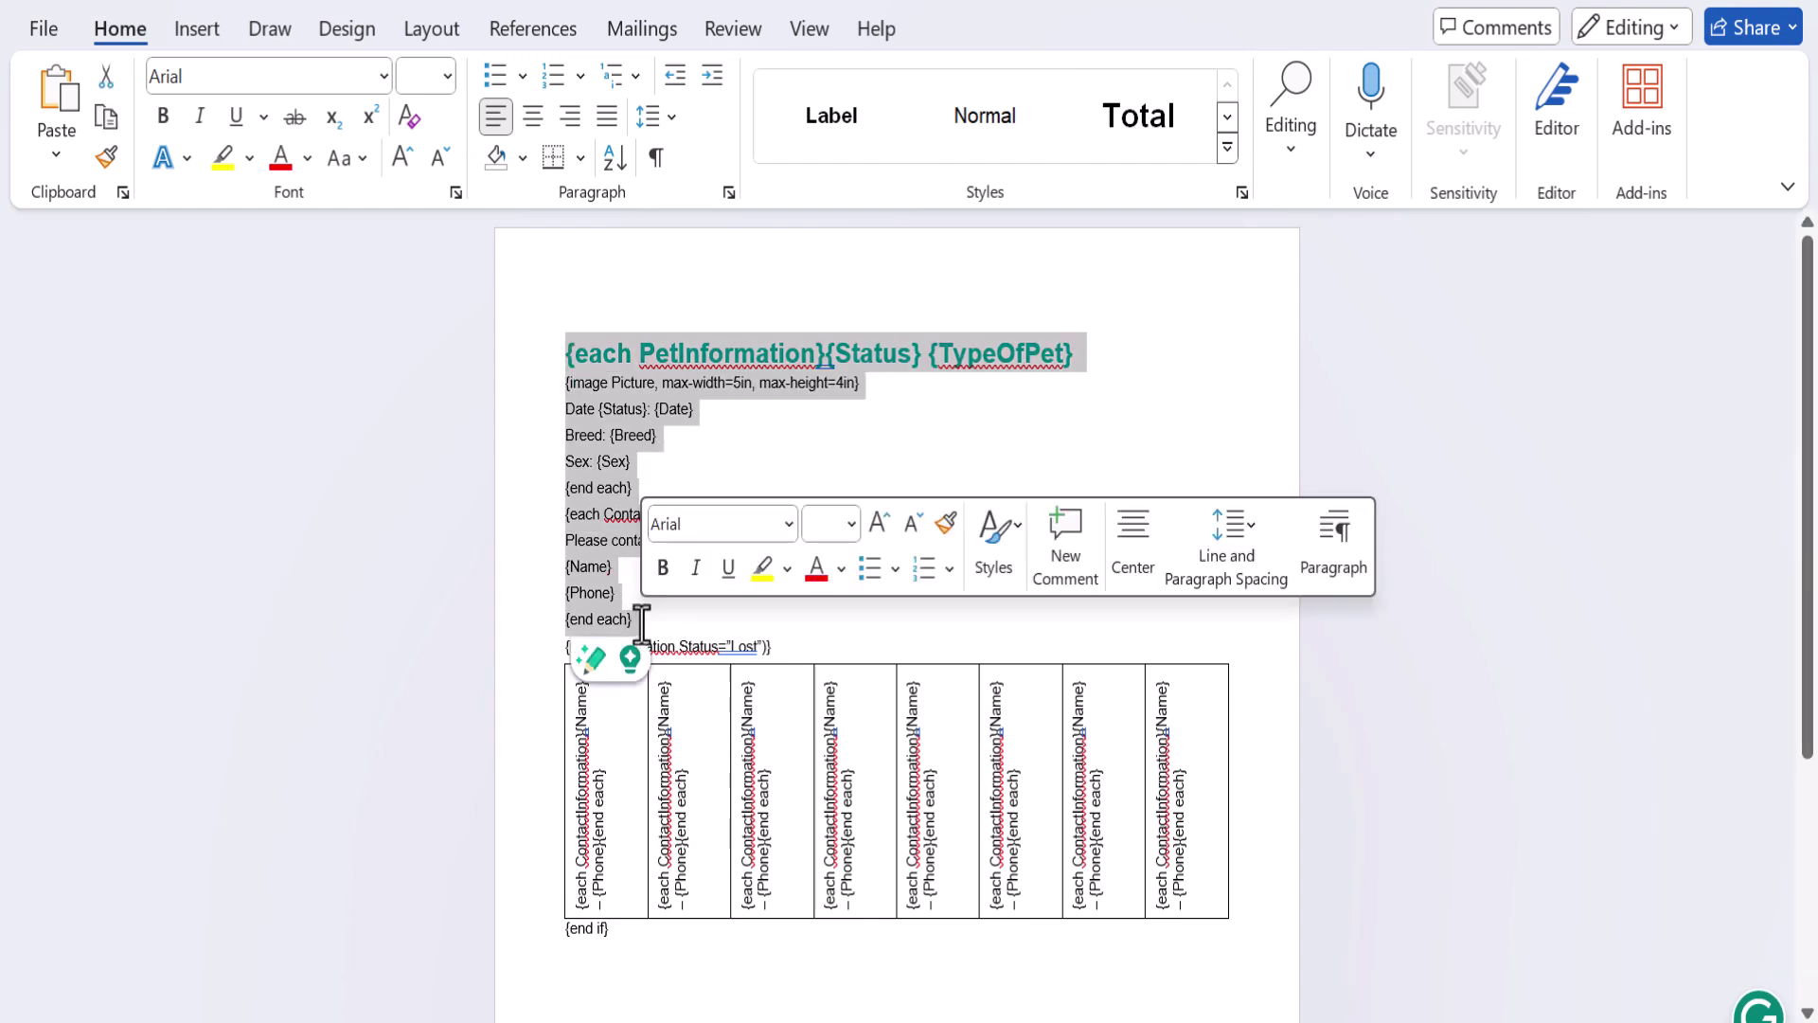
pyautogui.click(1130, 538)
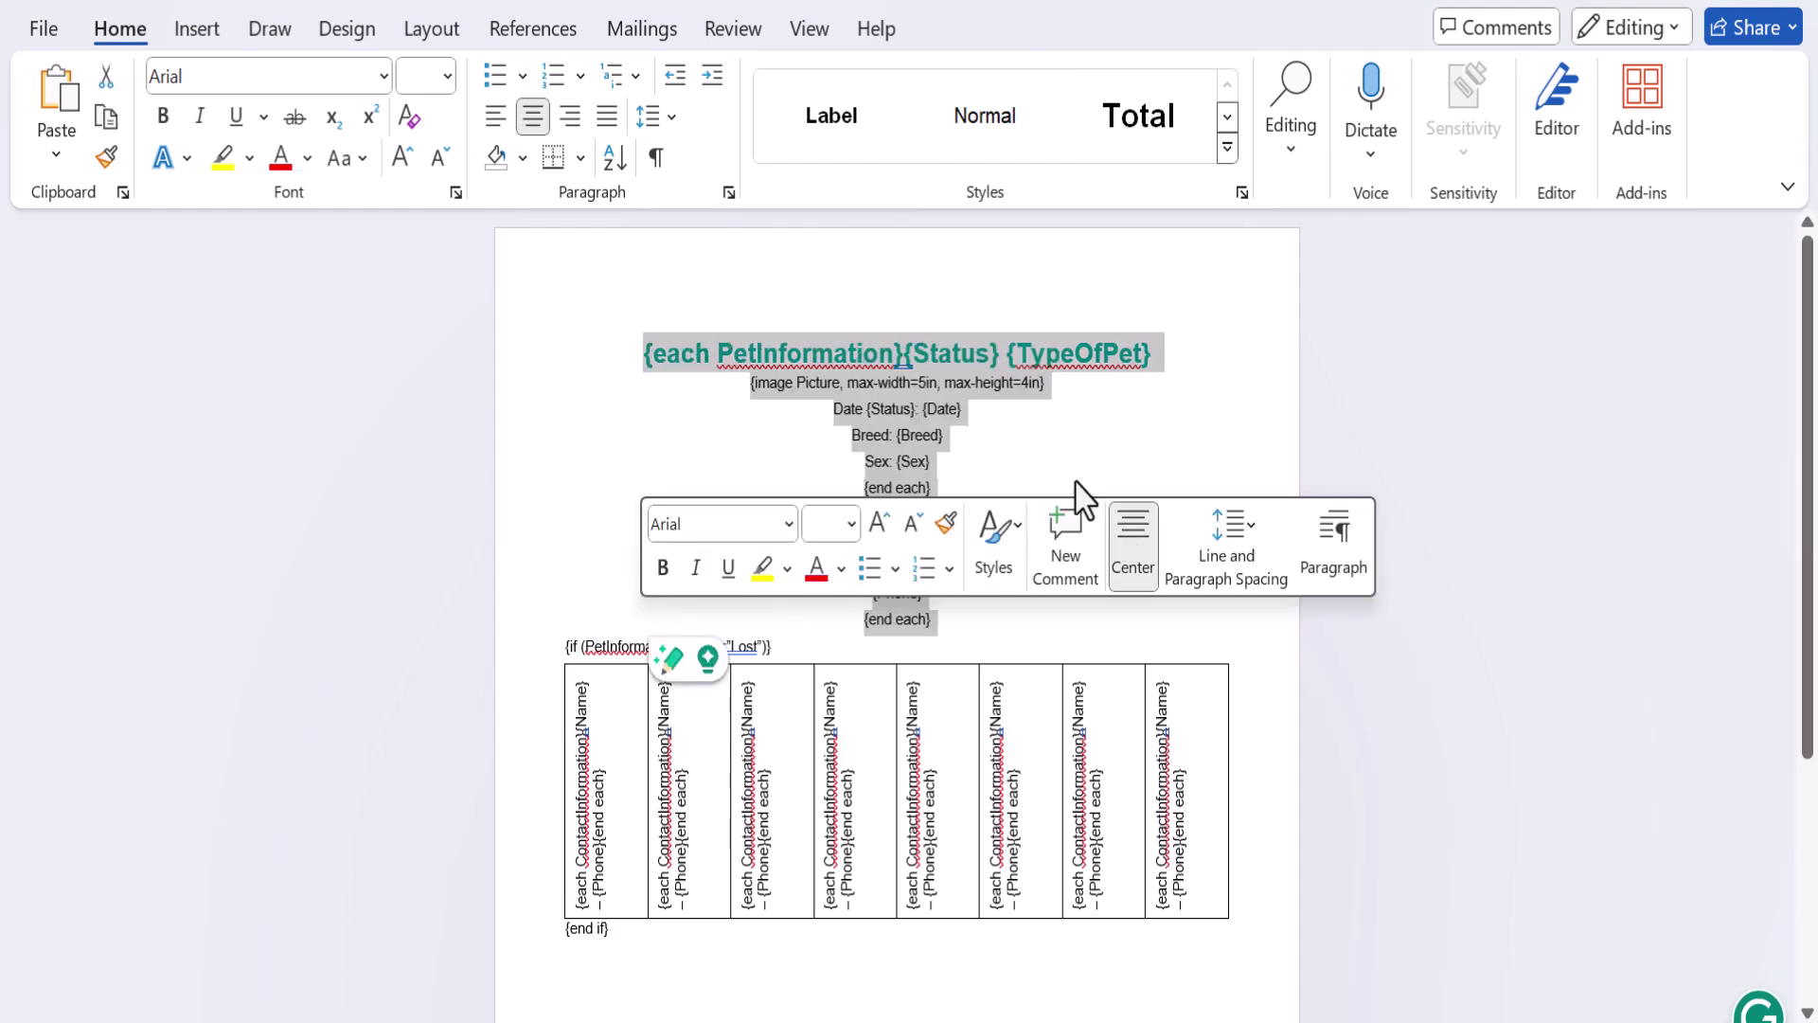
pyautogui.moveTo(833, 409); pyautogui.dragTo(923, 594)
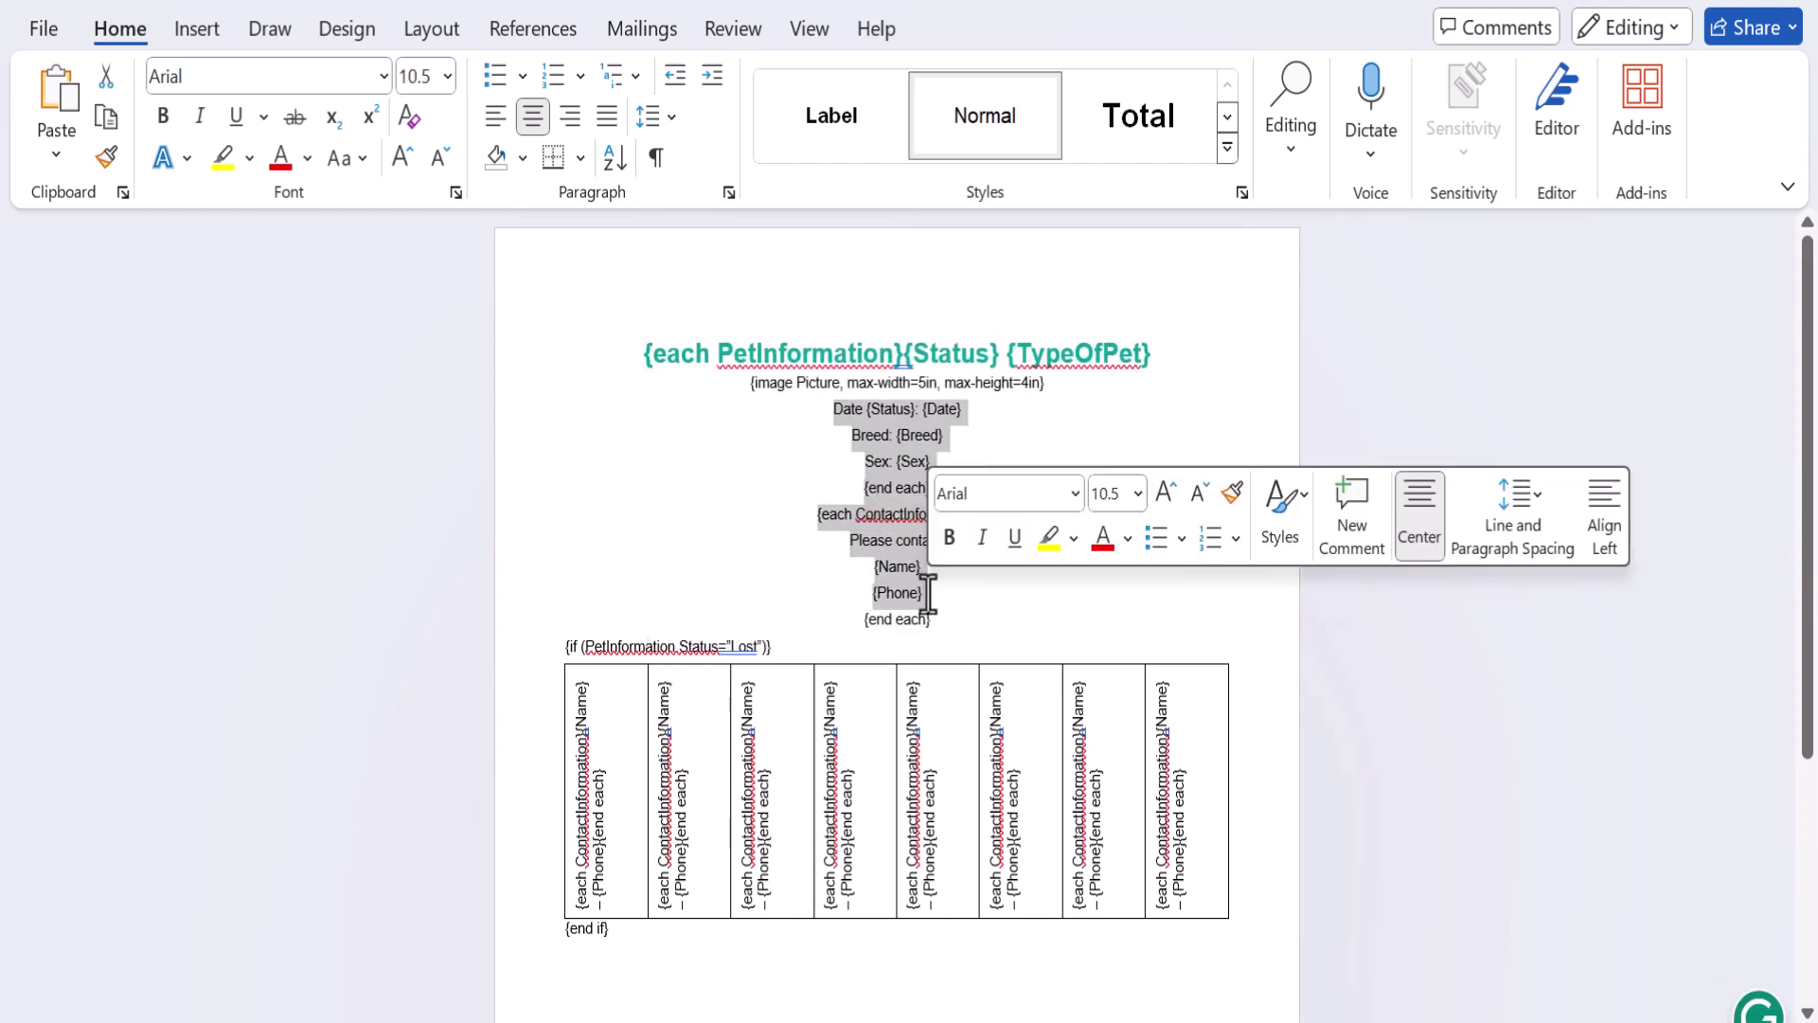
pyautogui.click(1139, 494)
pyautogui.click(1117, 712)
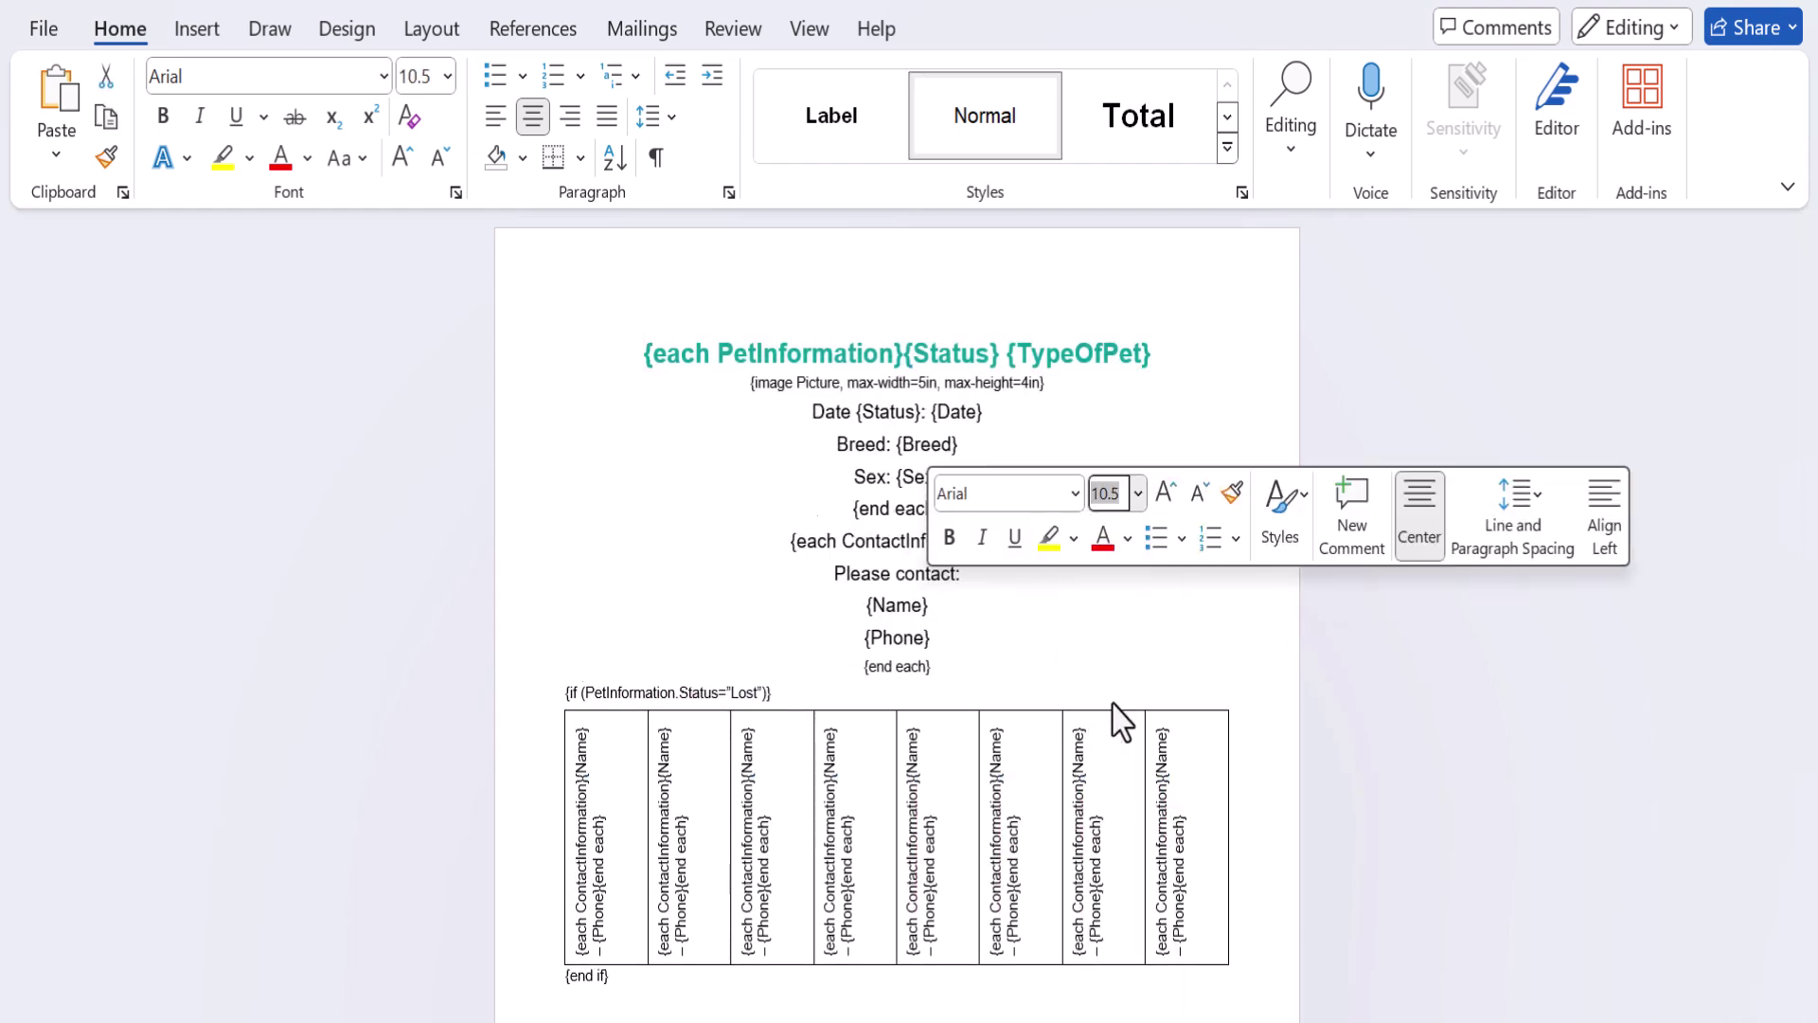
pyautogui.click(1110, 653)
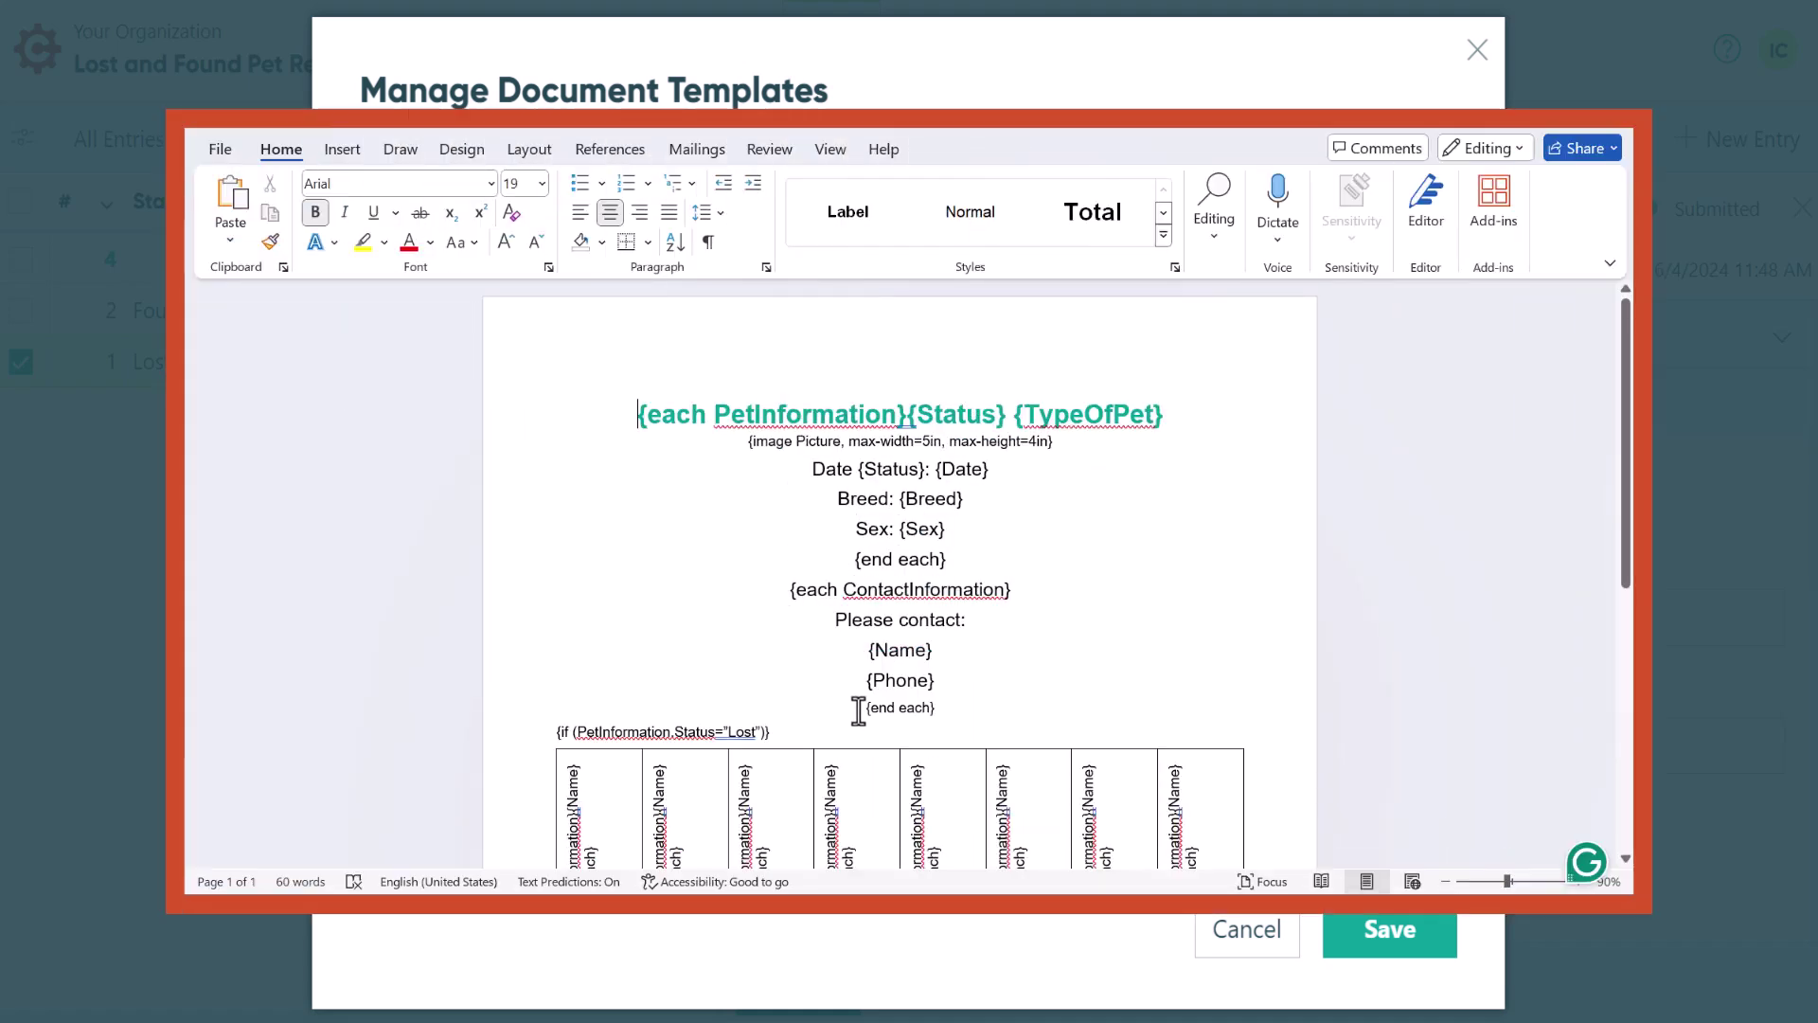
# Delete the stray {end each} under {Phone}, upload the template, and open the annotated error file.
pyautogui.moveTo(857, 710); pyautogui.dragTo(933, 712)
pyautogui.press('Delete')
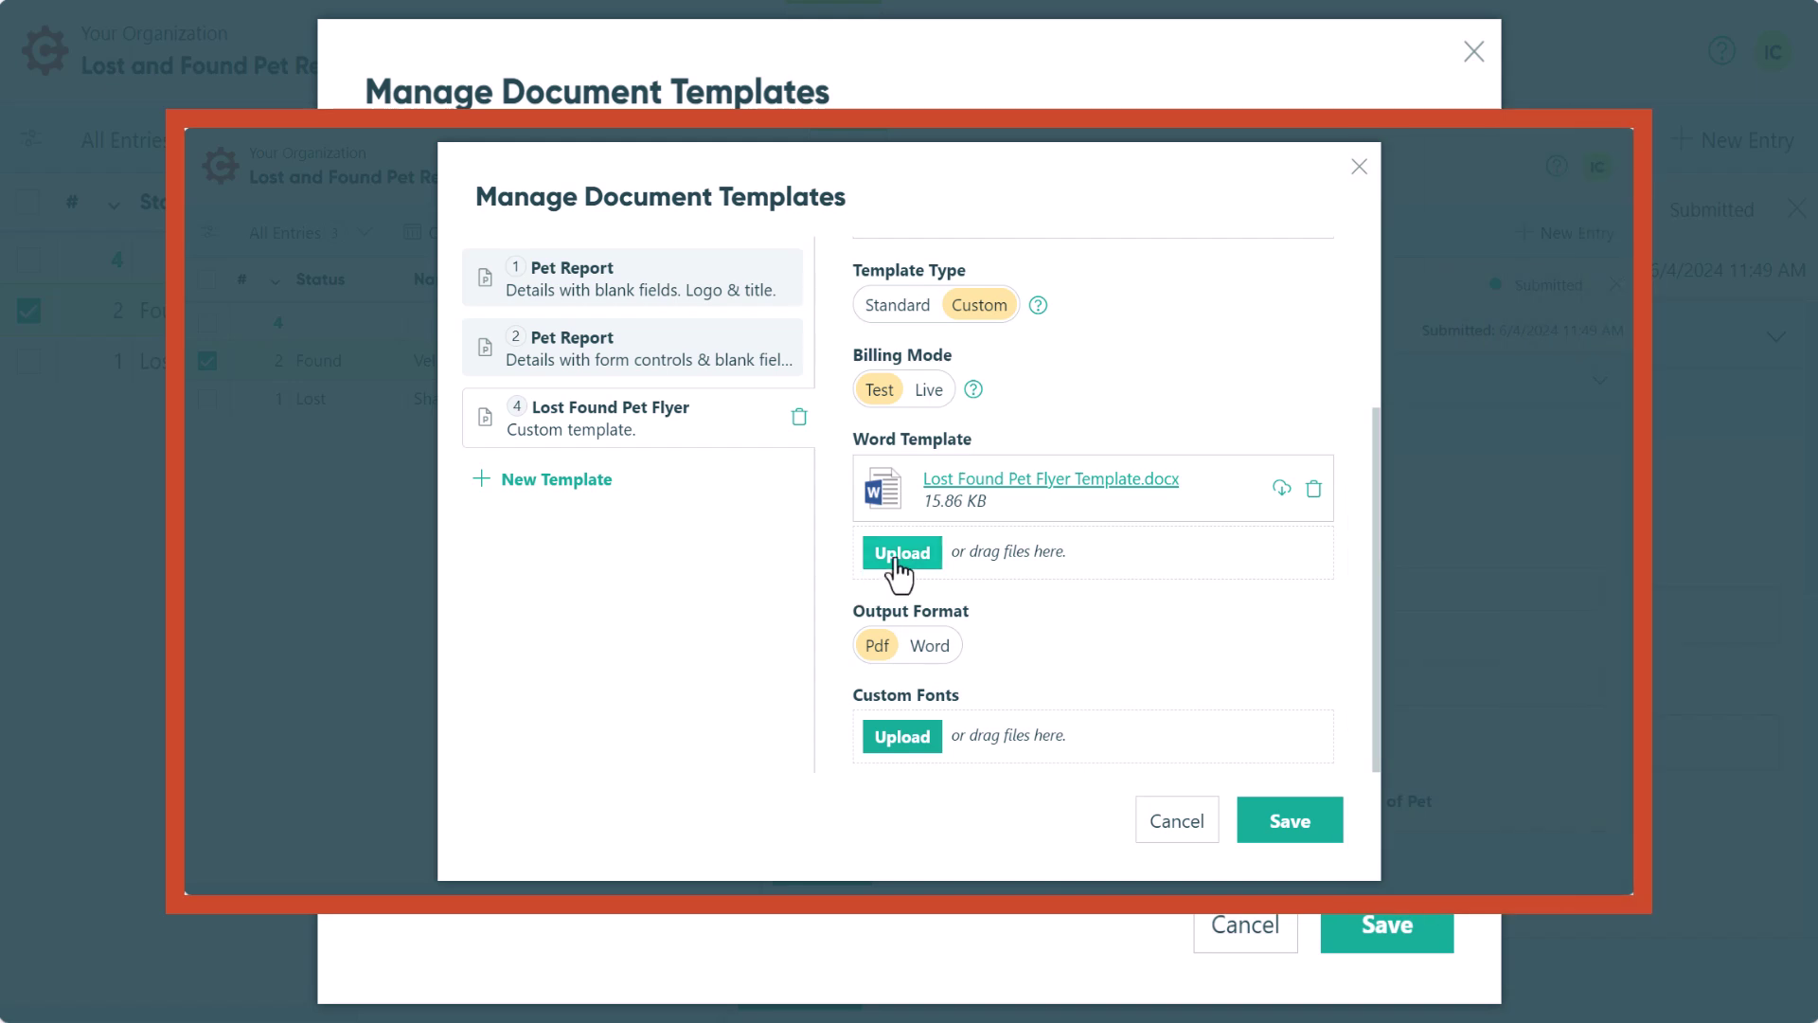
pyautogui.click(895, 559)
pyautogui.doubleClick(540, 418)
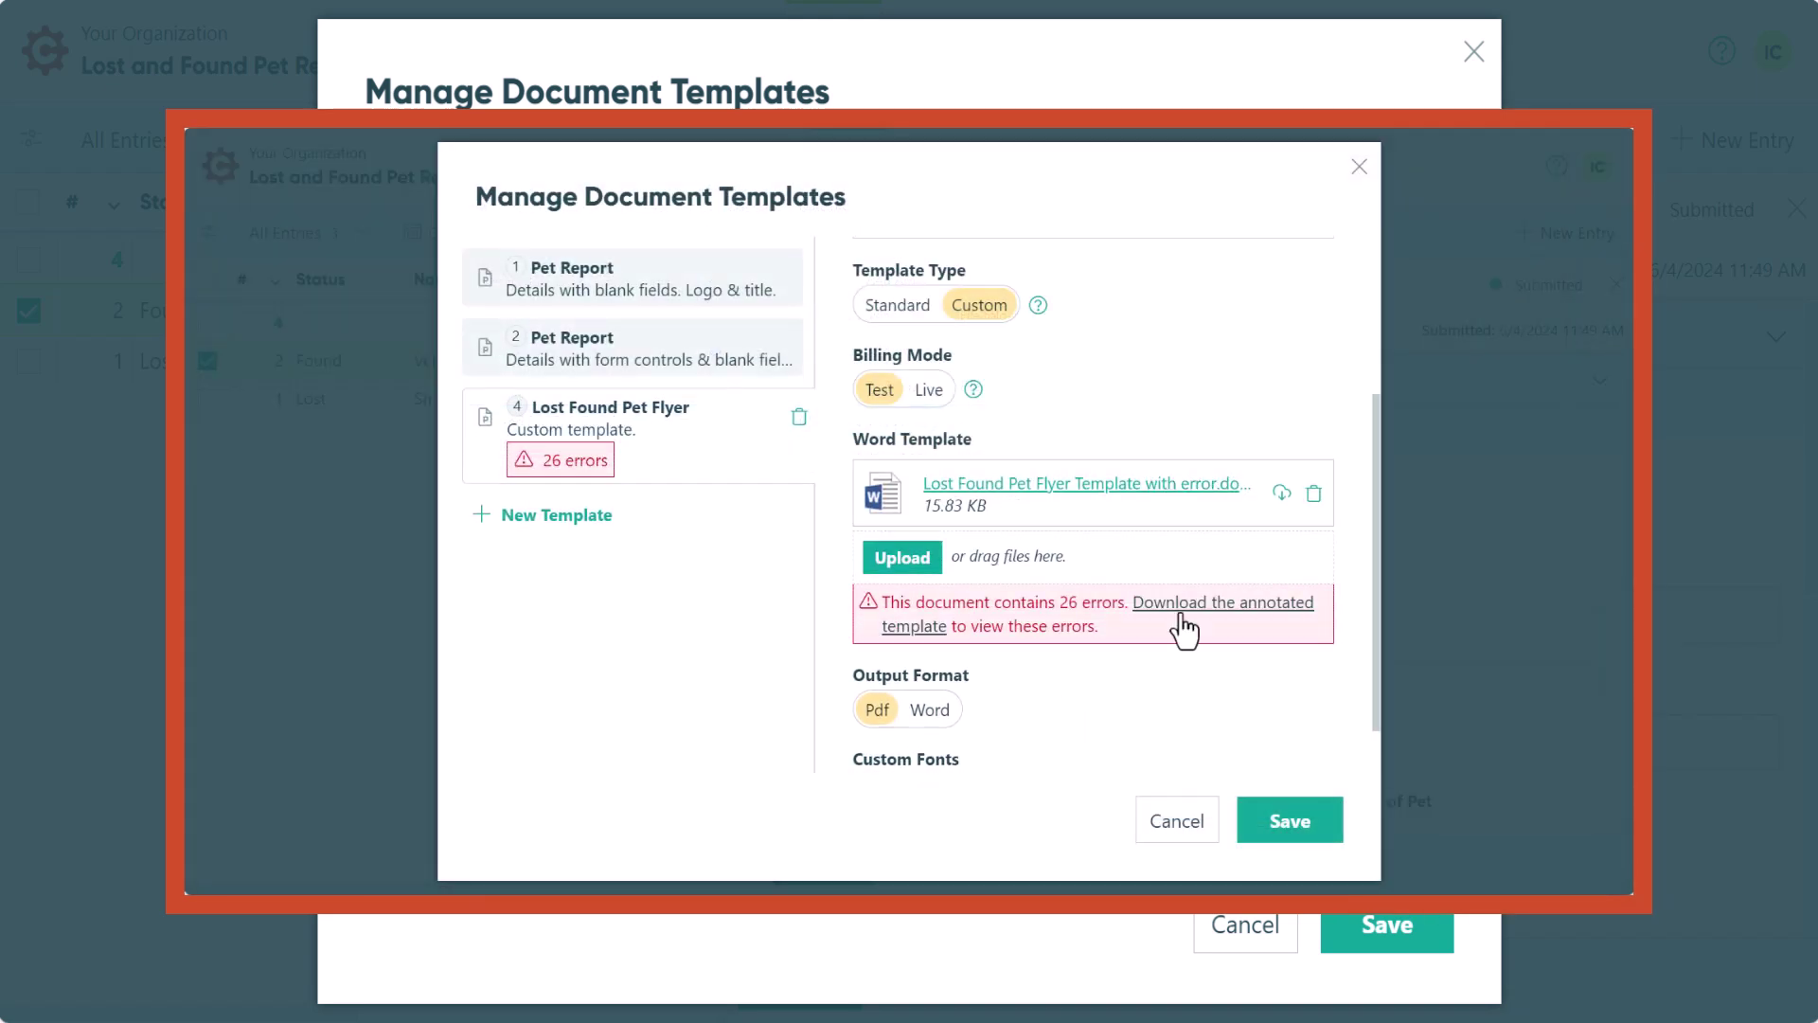
pyautogui.click(1184, 620)
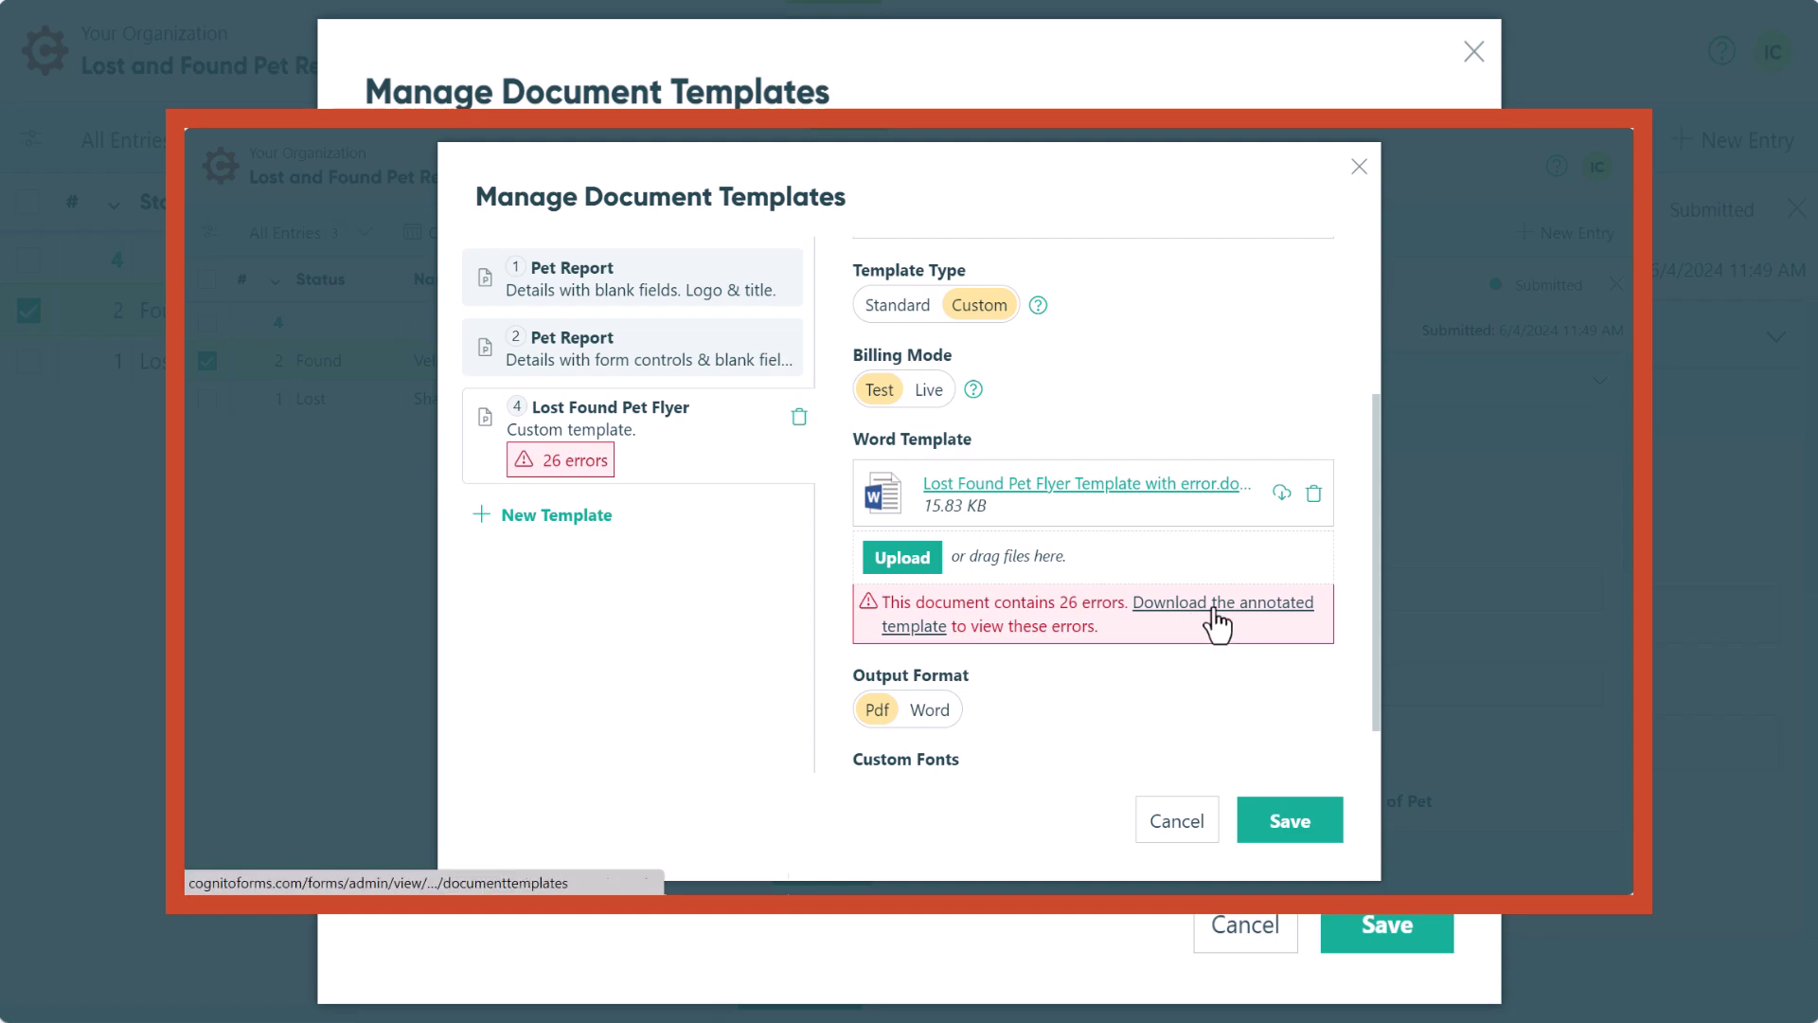
pyautogui.click(1248, 222)
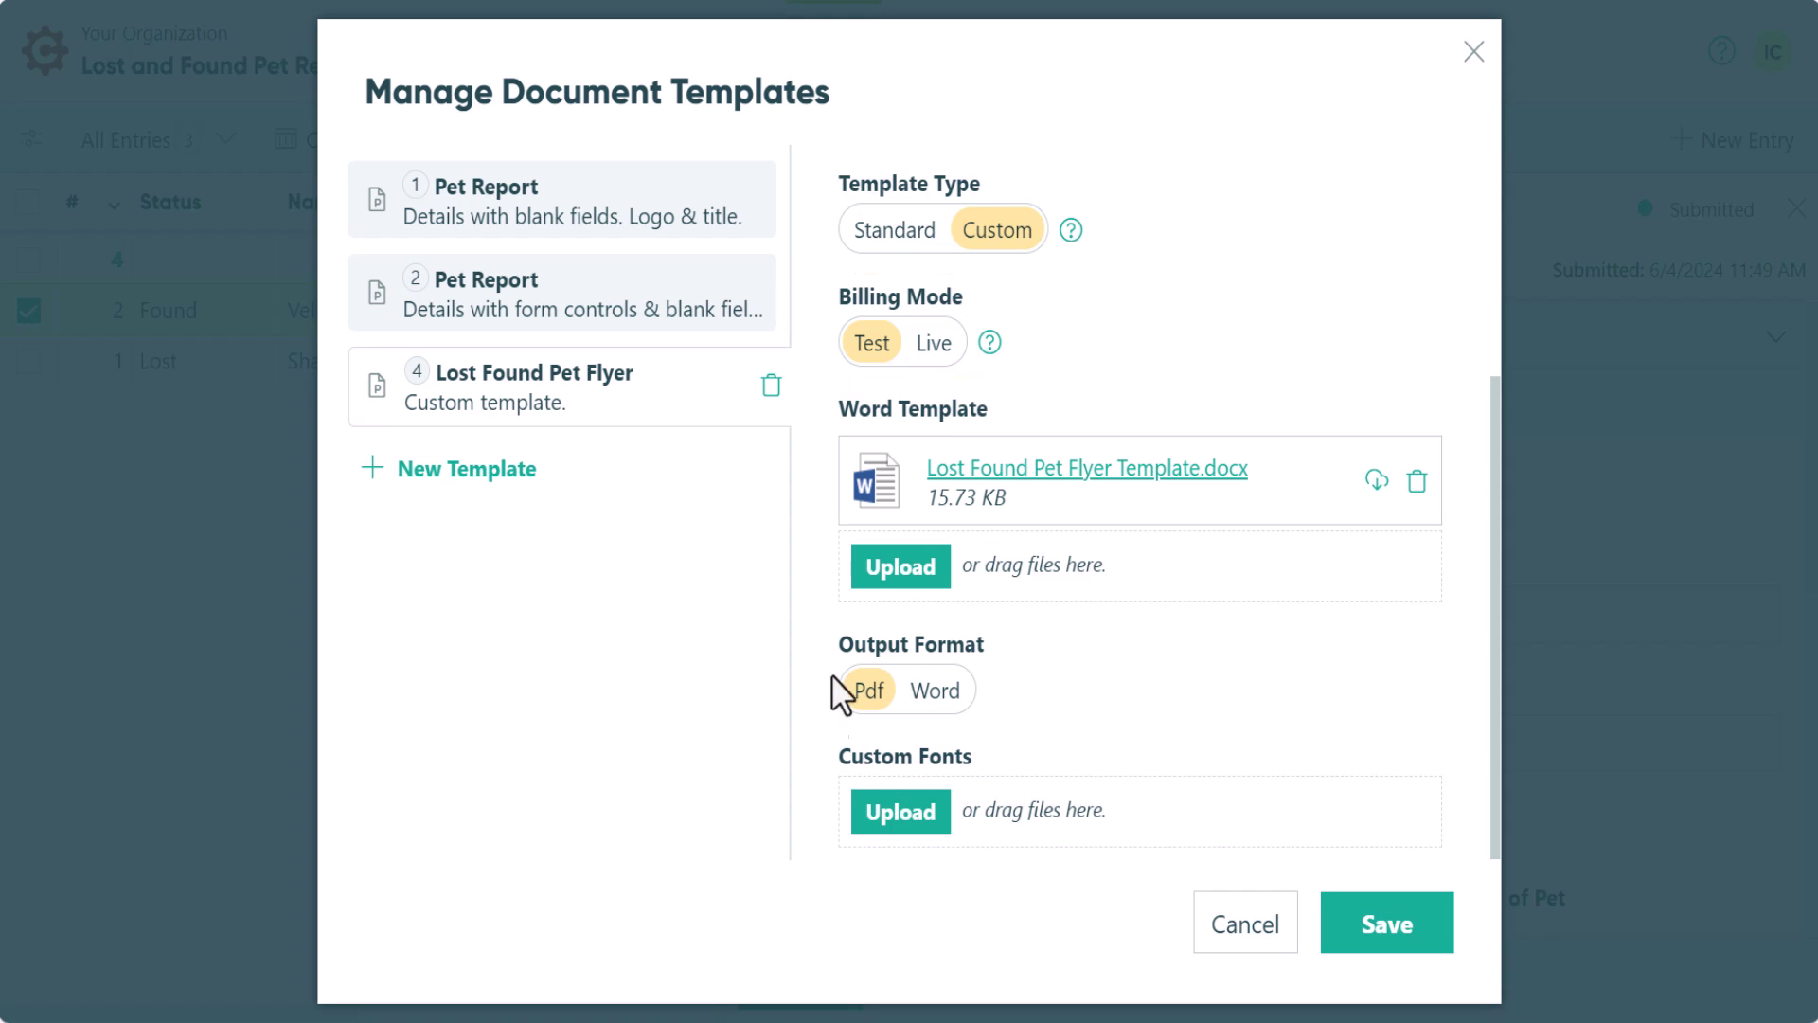
# Set Billing Mode to Live and accept the Custom Document Templates terms.
pyautogui.click(926, 346)
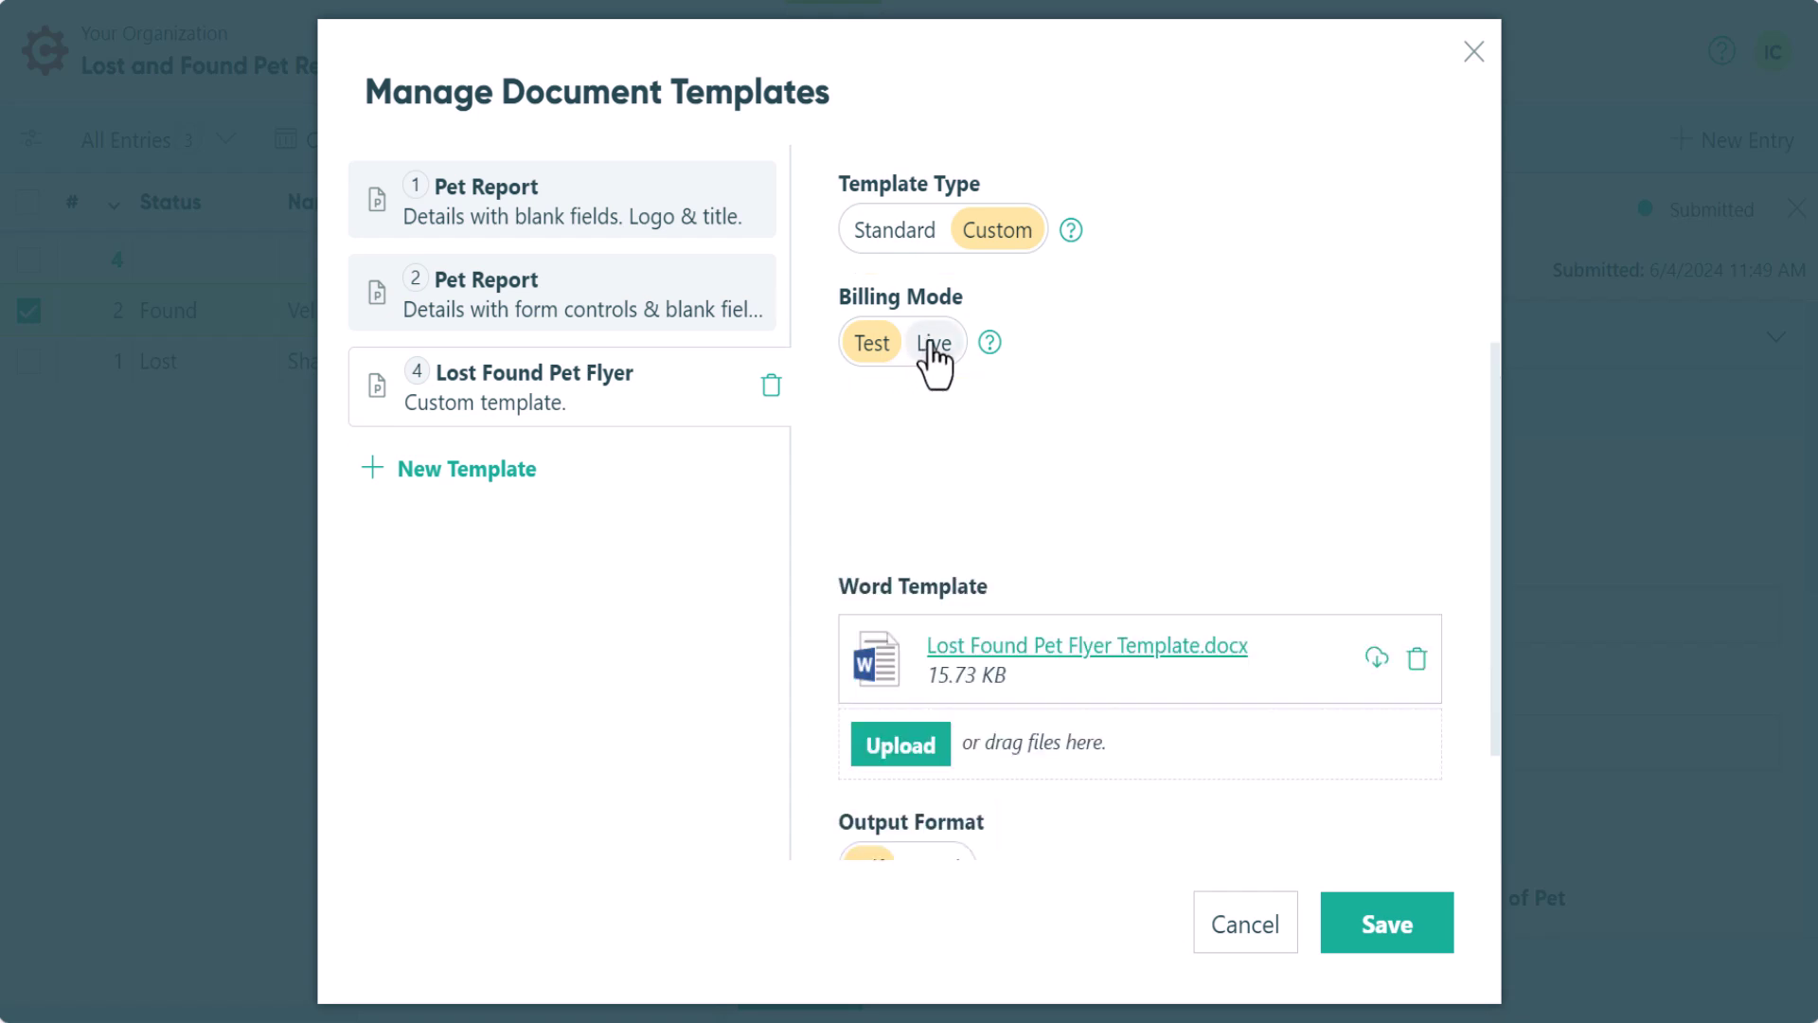
pyautogui.click(1358, 762)
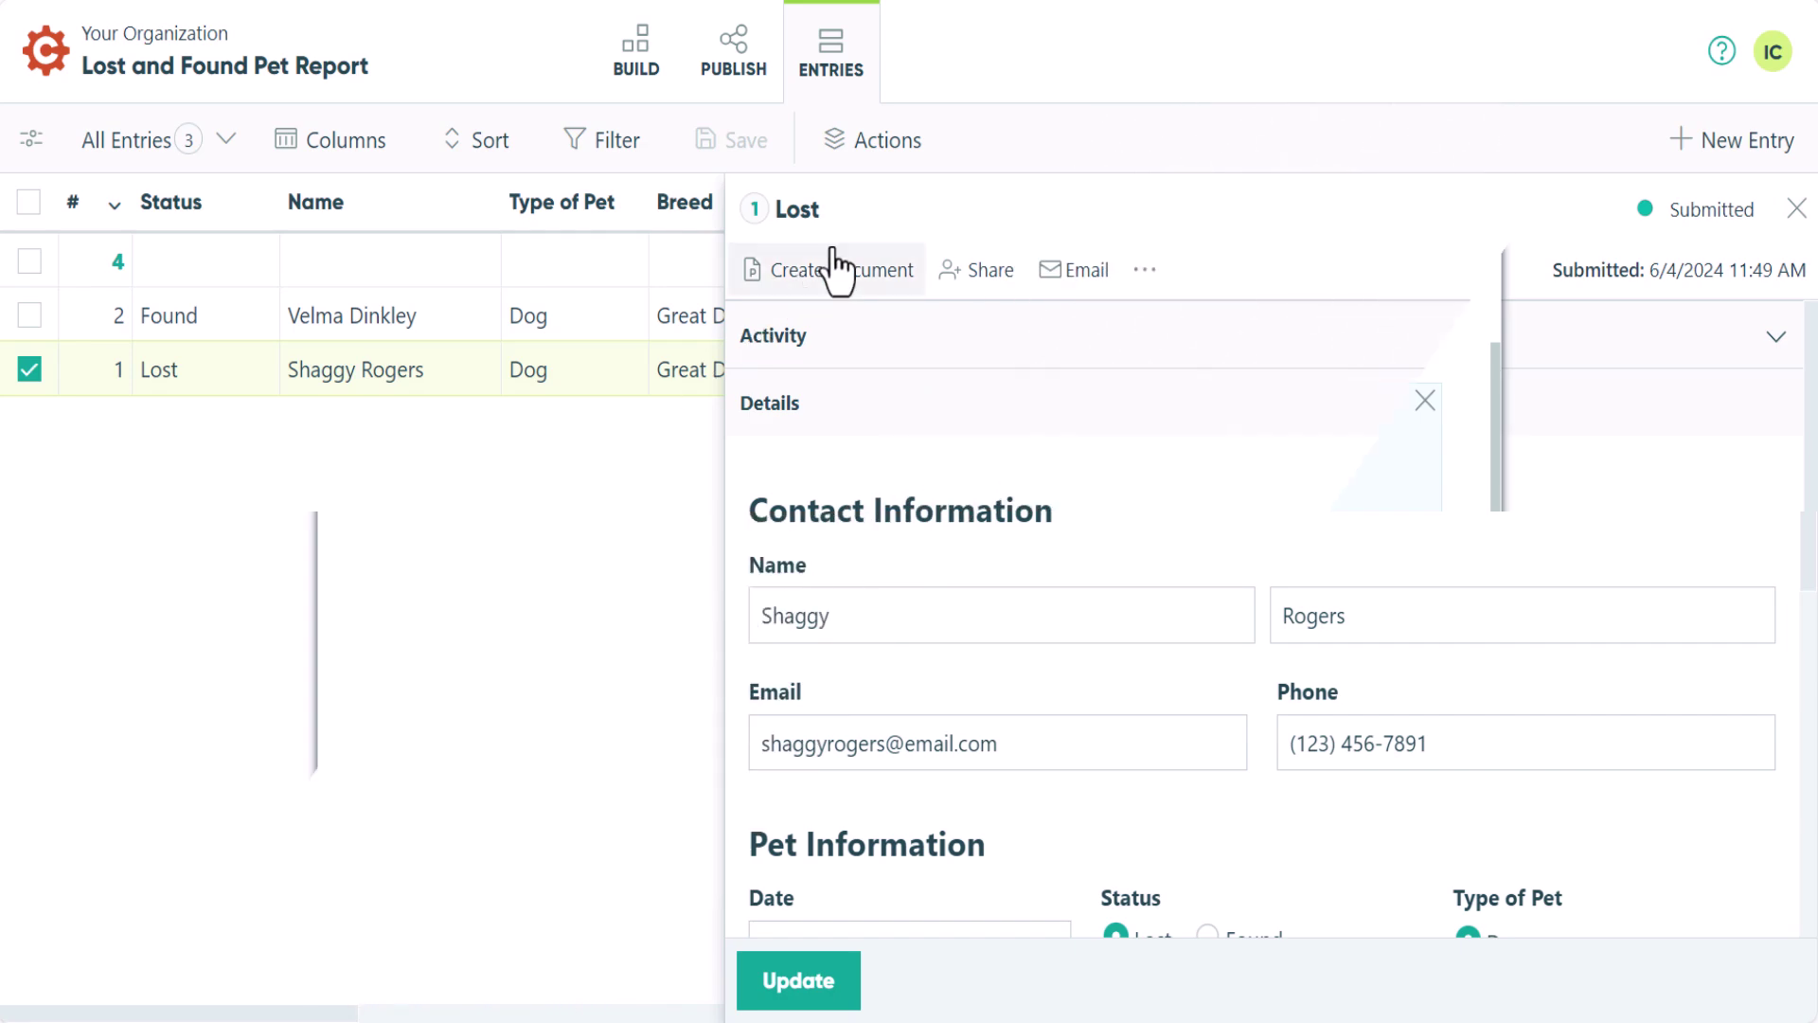
# Create the Lost Found Pet Flyer document from the Lost entry and view the downloaded PDF.
pyautogui.click(833, 270)
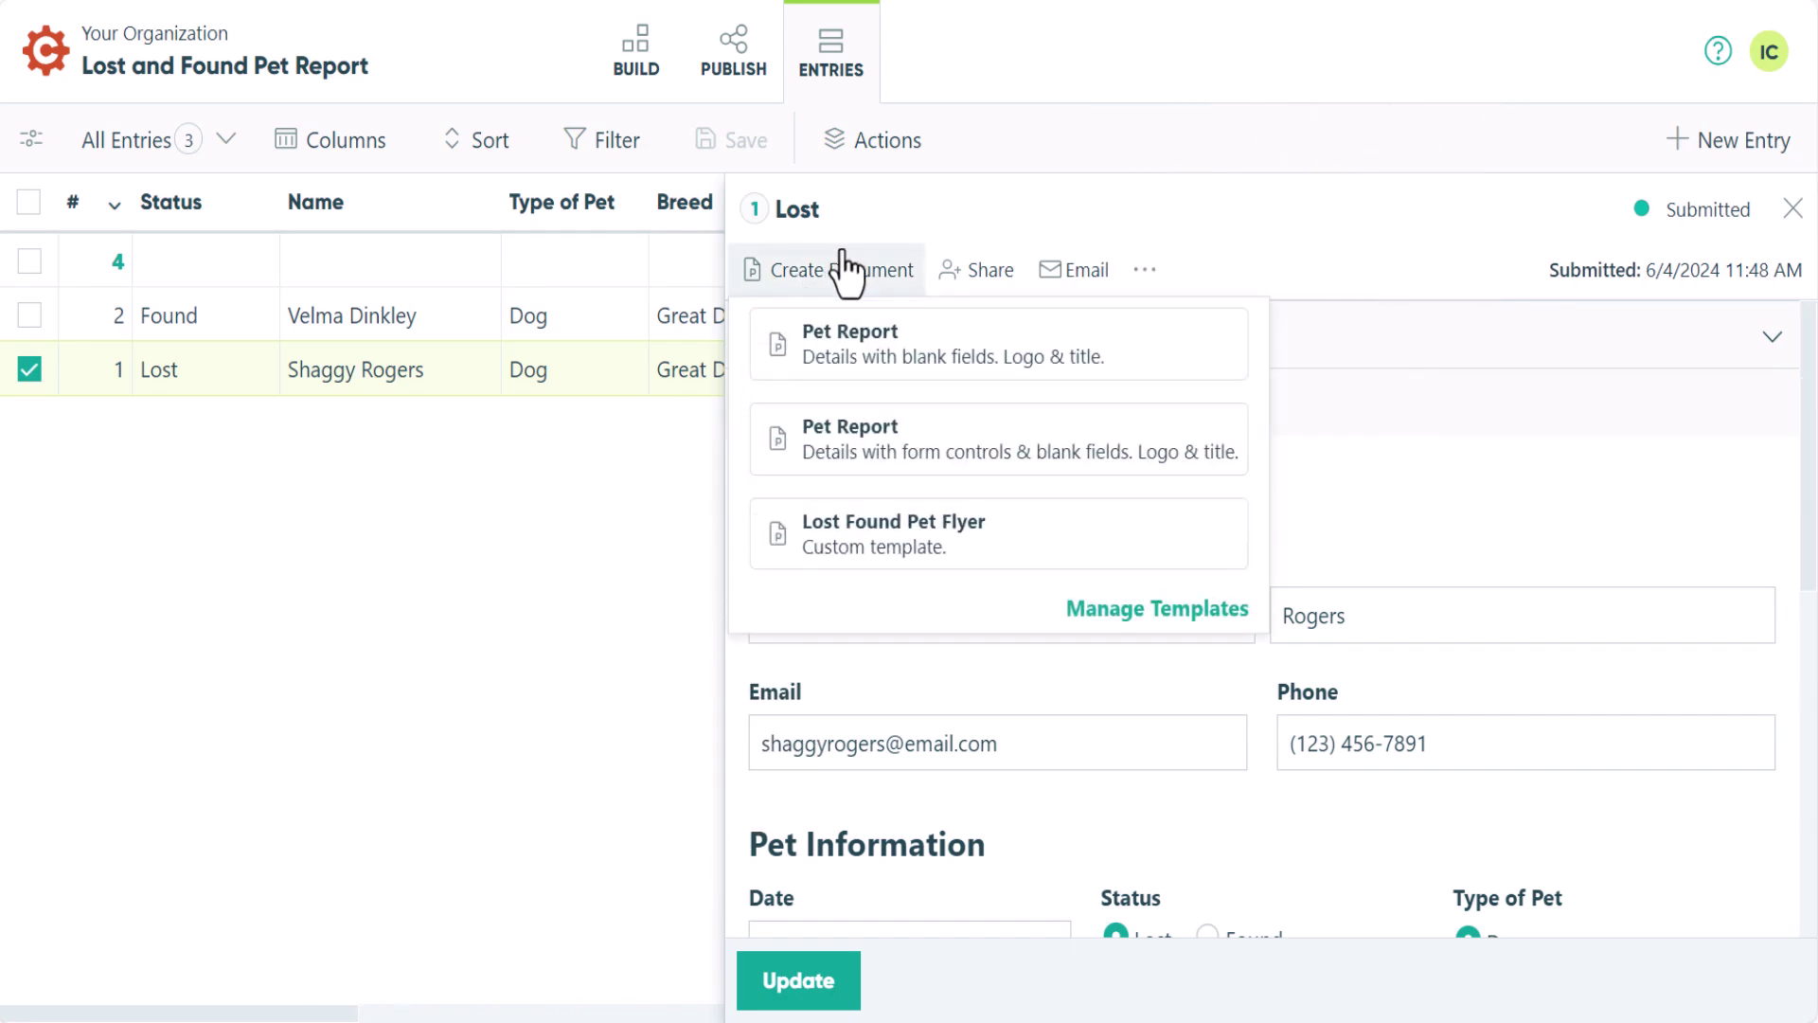
pyautogui.click(843, 526)
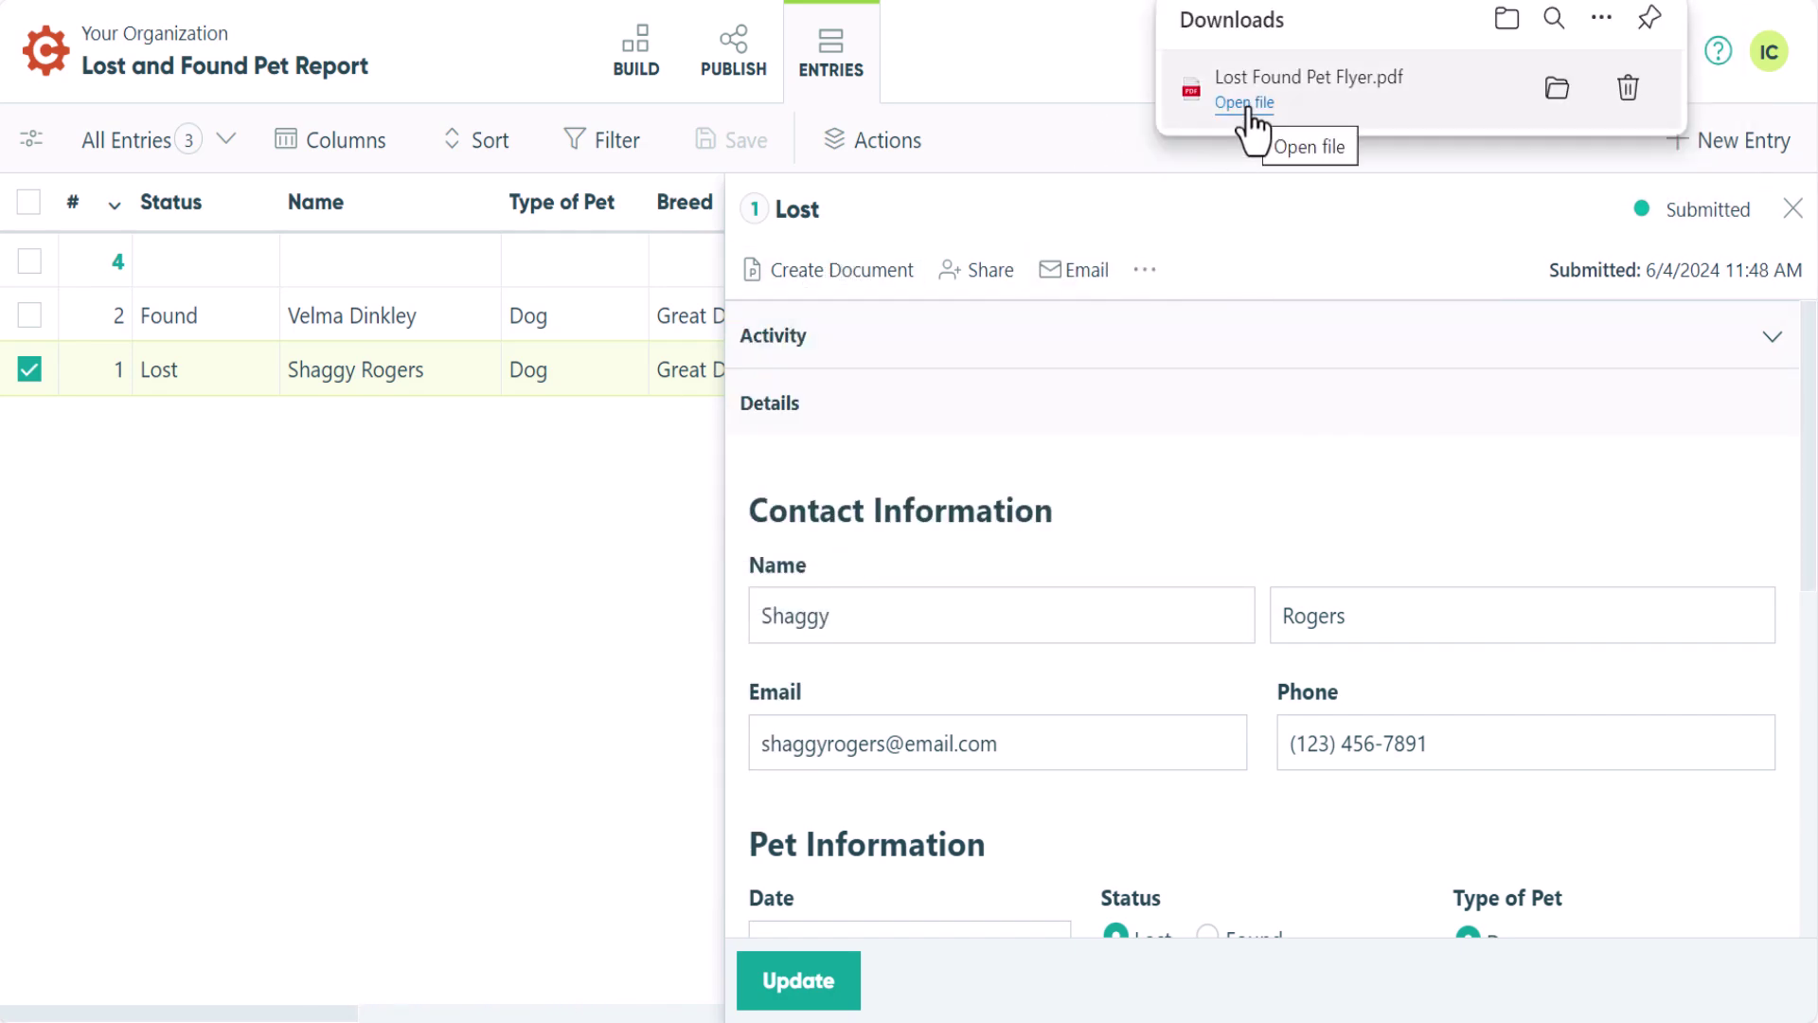
pyautogui.click(1246, 106)
pyautogui.scroll(-1, 1250, 123)
pyautogui.scroll(-5, 1255, 132)
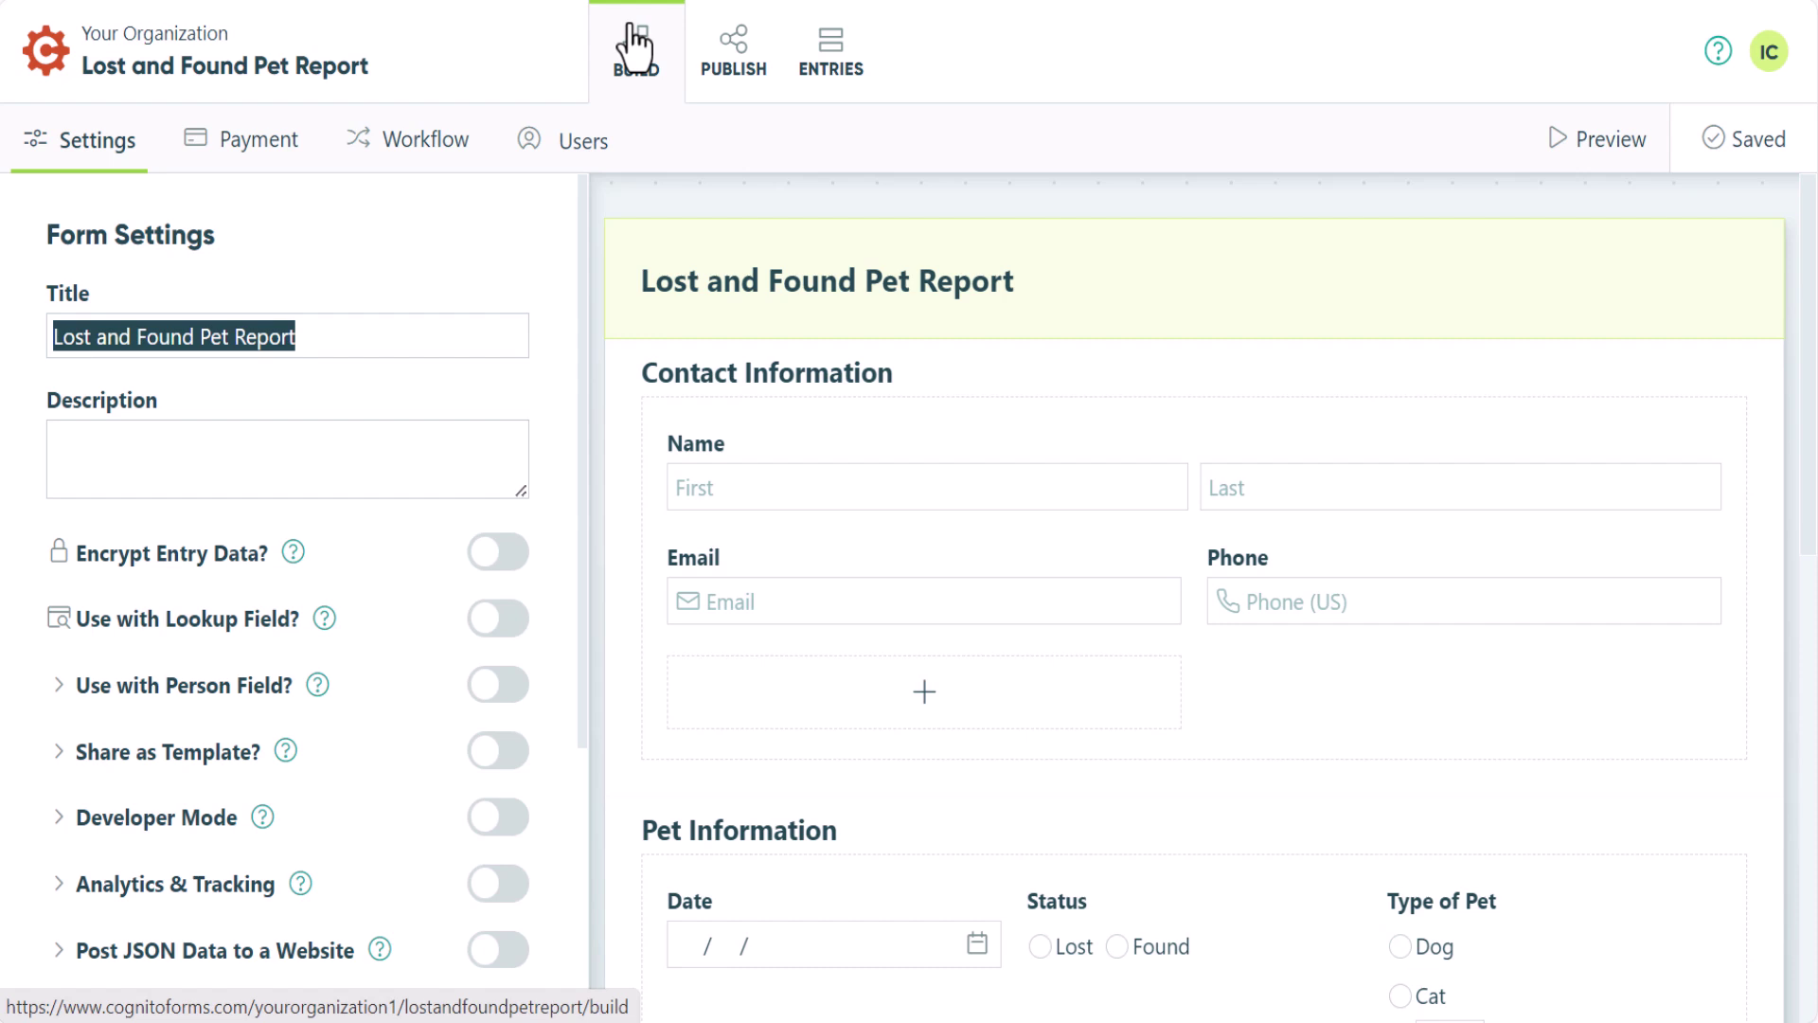
# In Workflow, make the Submit action's confirmation include the Lost Found Pet Flyer document.
pyautogui.click(417, 147)
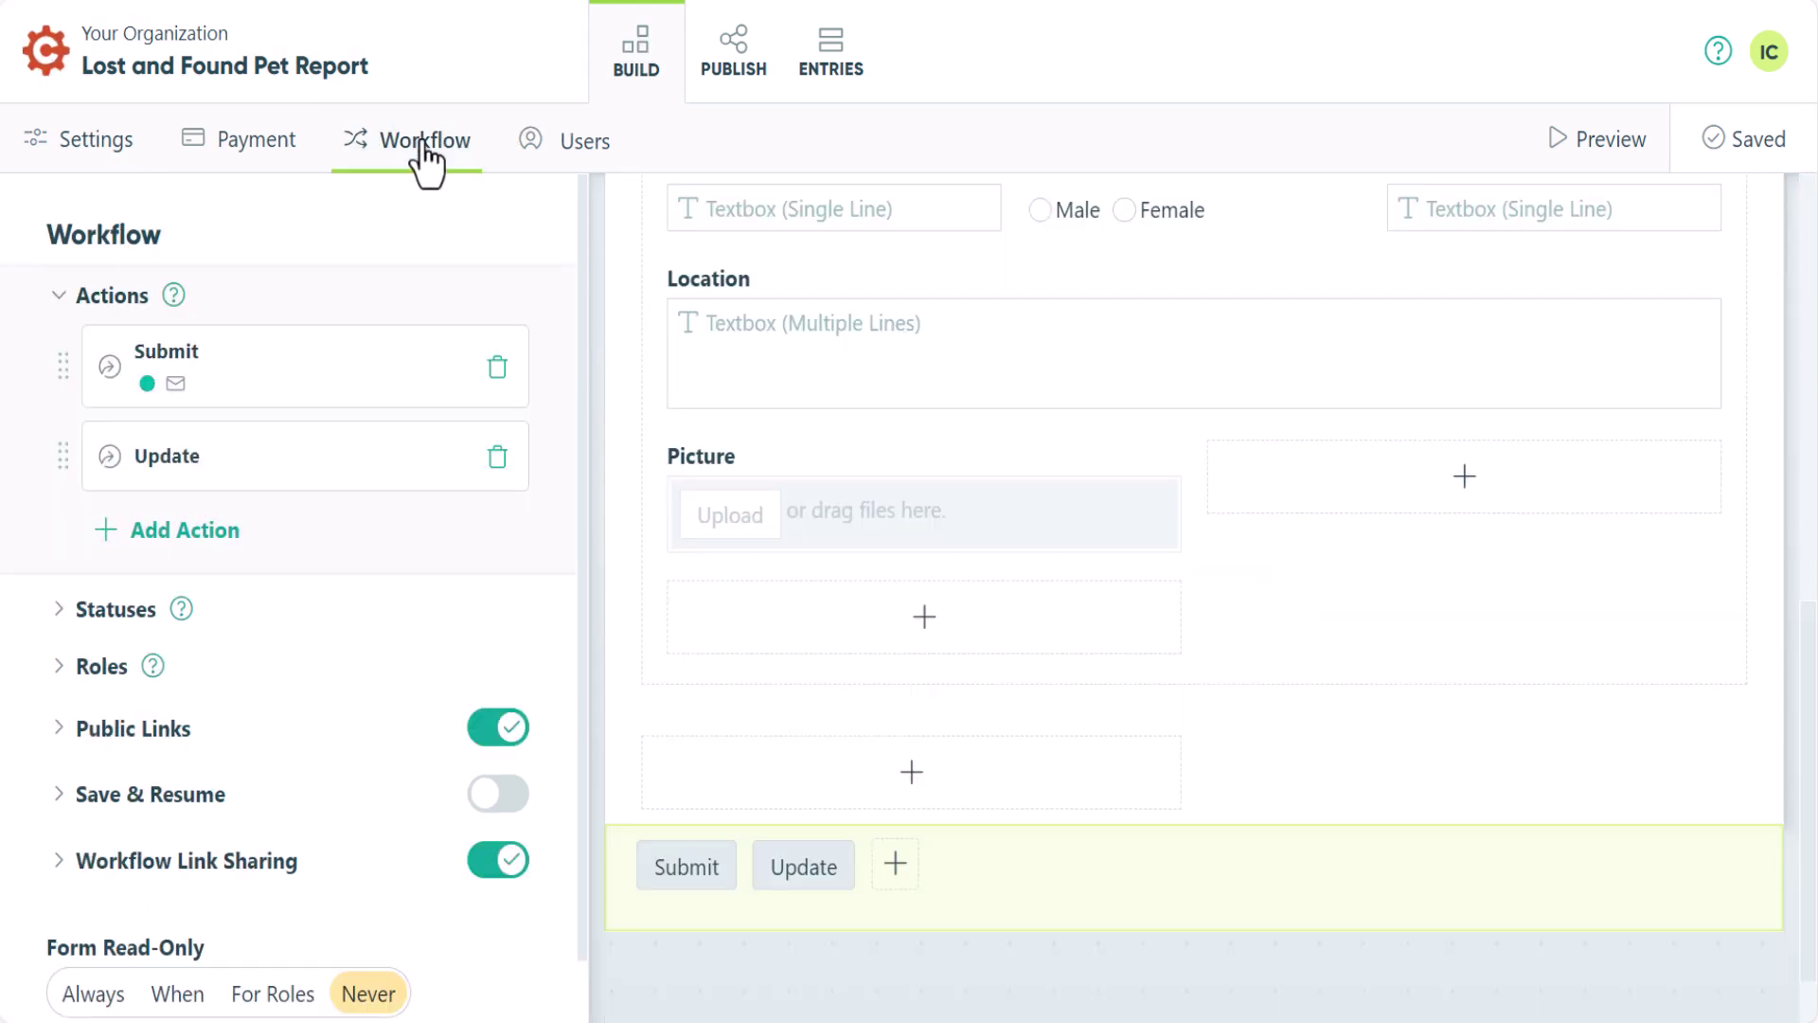
pyautogui.click(307, 398)
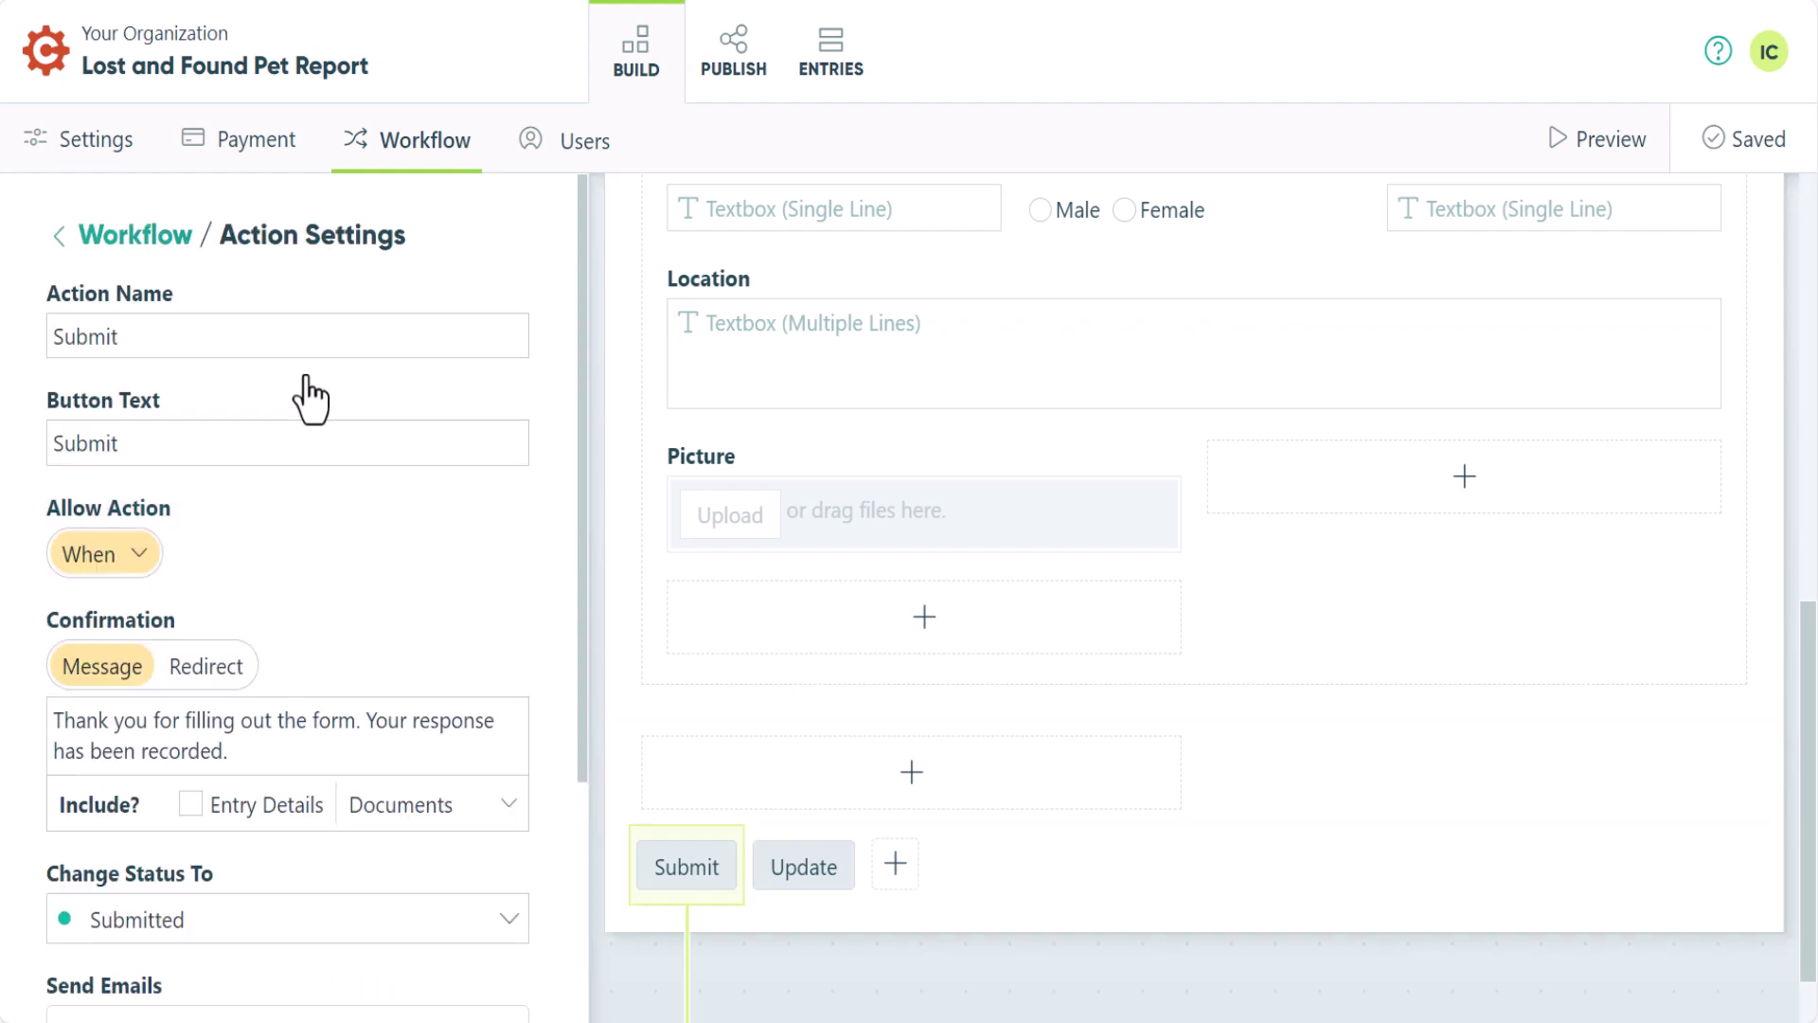
pyautogui.click(443, 813)
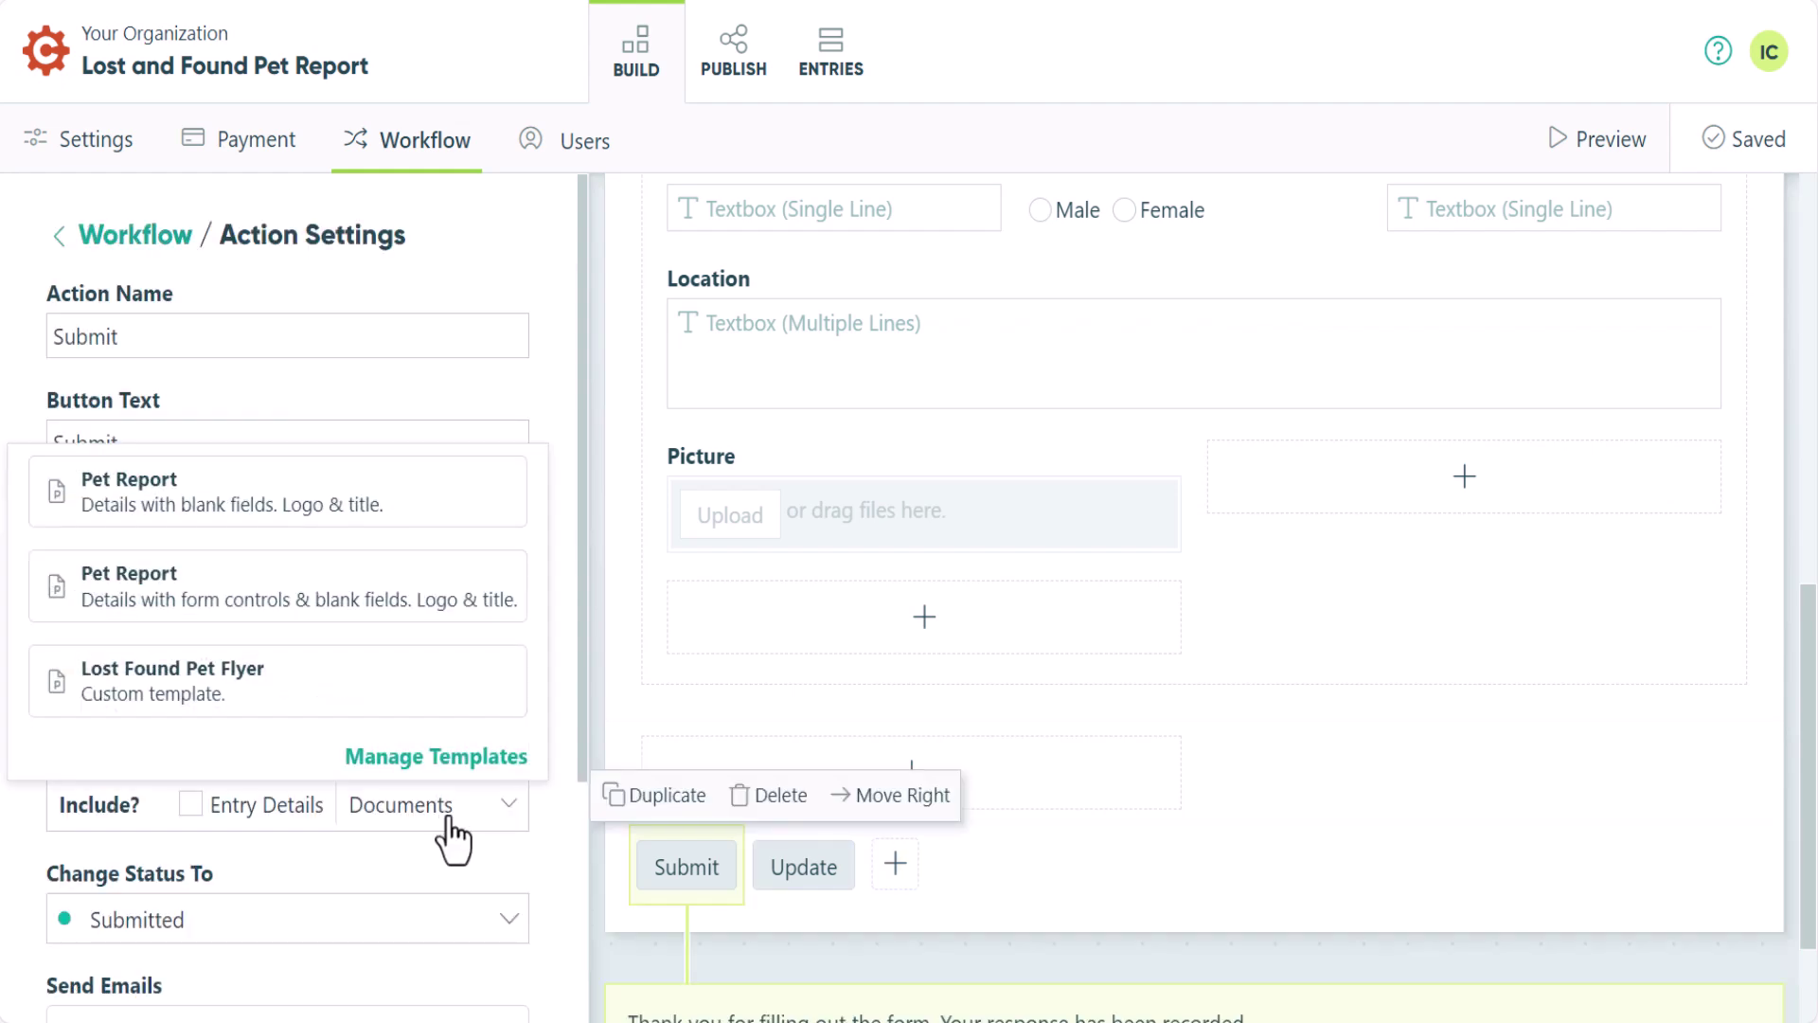
pyautogui.click(425, 713)
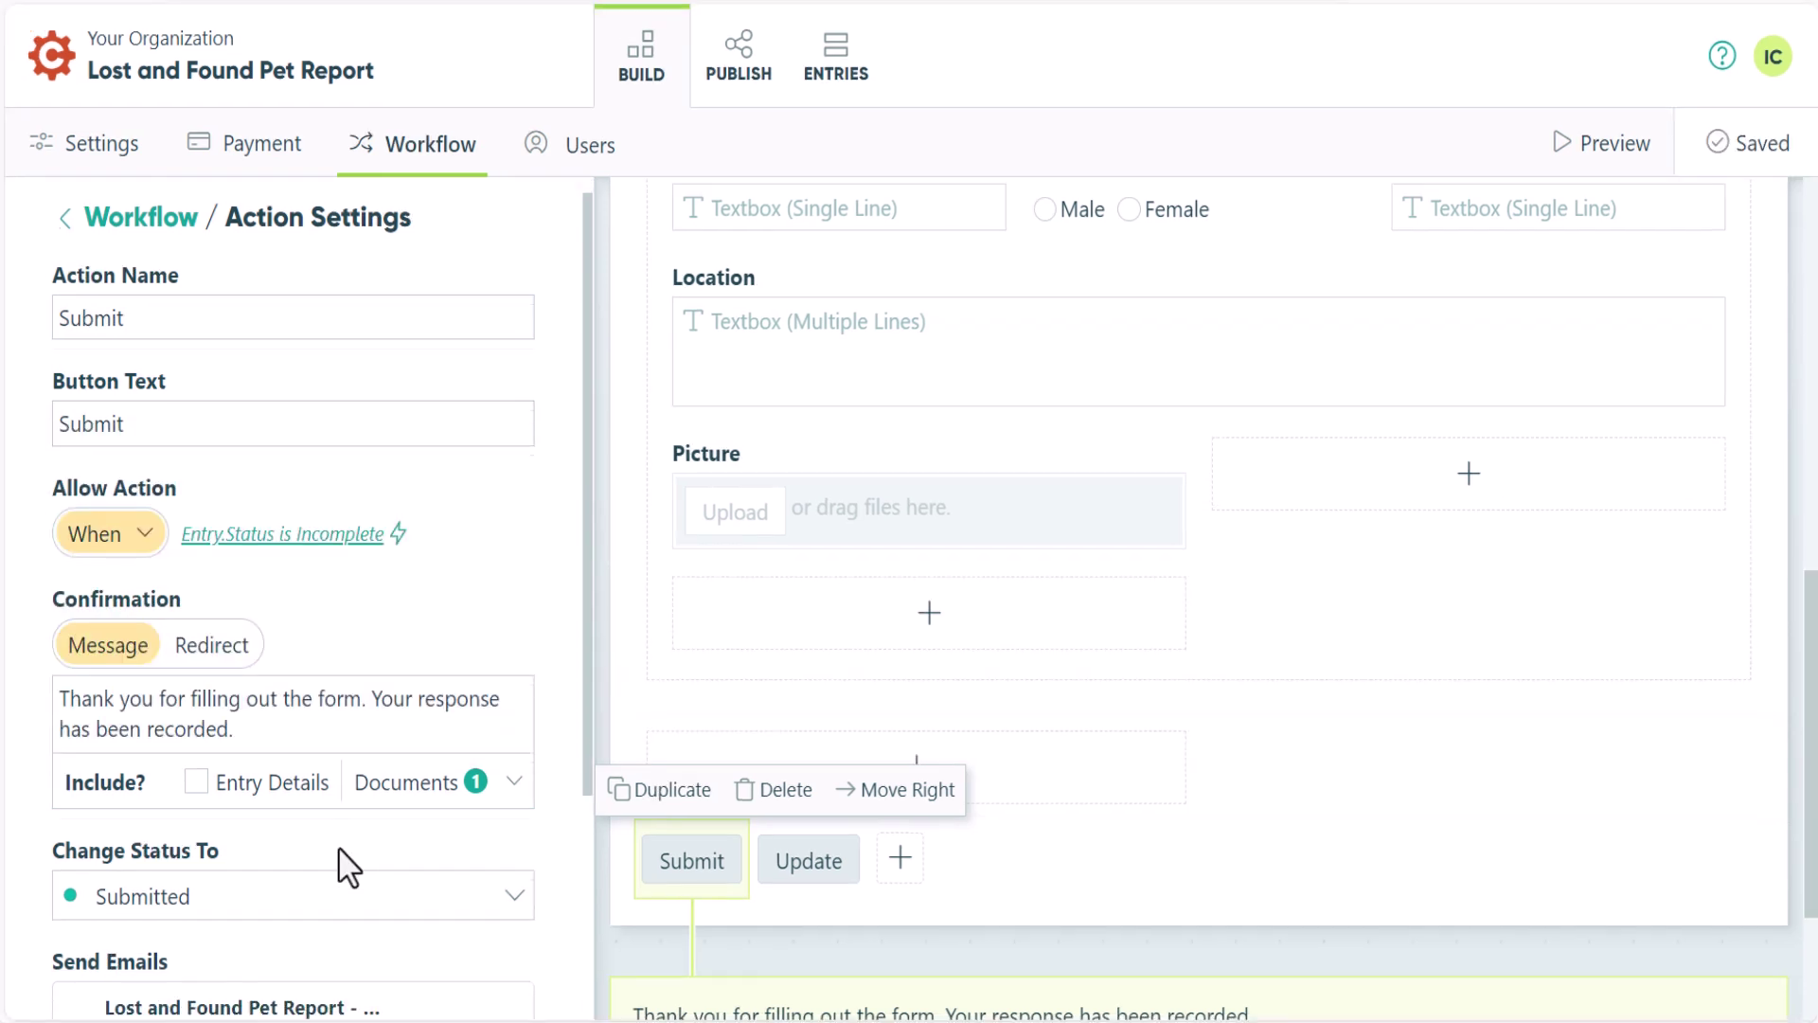
pyautogui.scroll(-3, 344, 865)
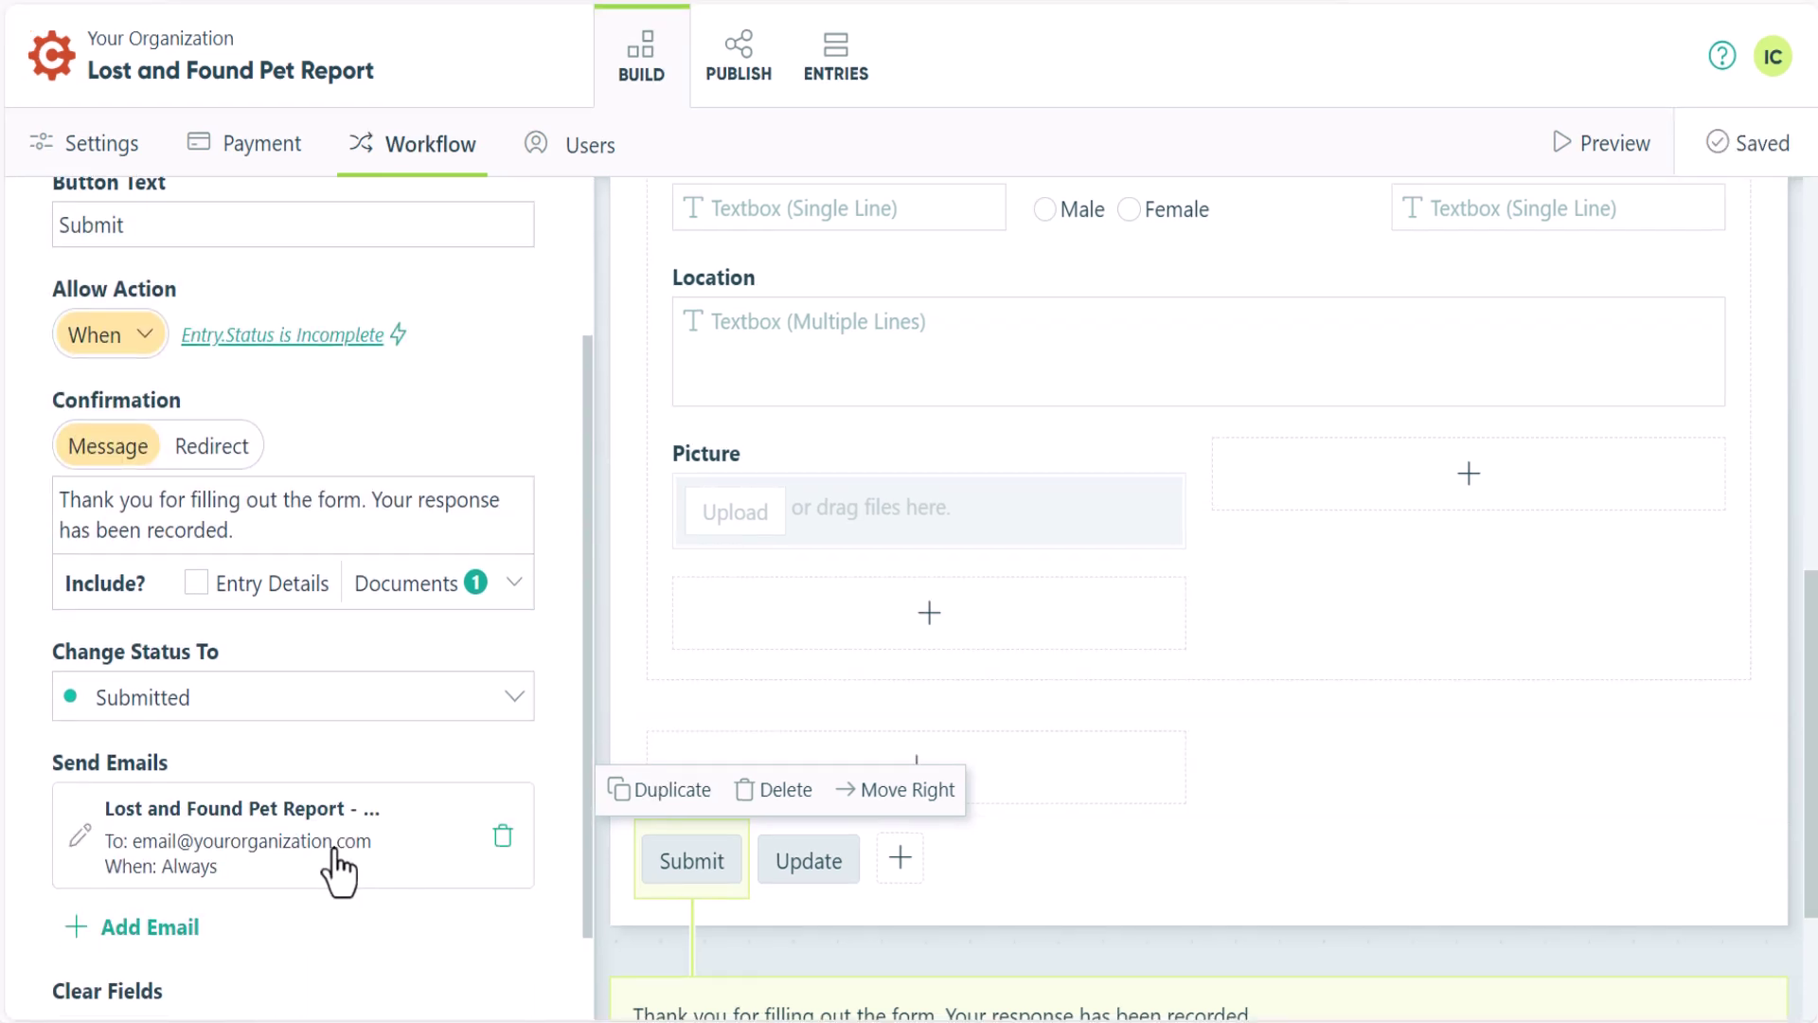
# Turn on document attachments in the Submit email and select Lost Found Pet Flyer.
pyautogui.click(322, 851)
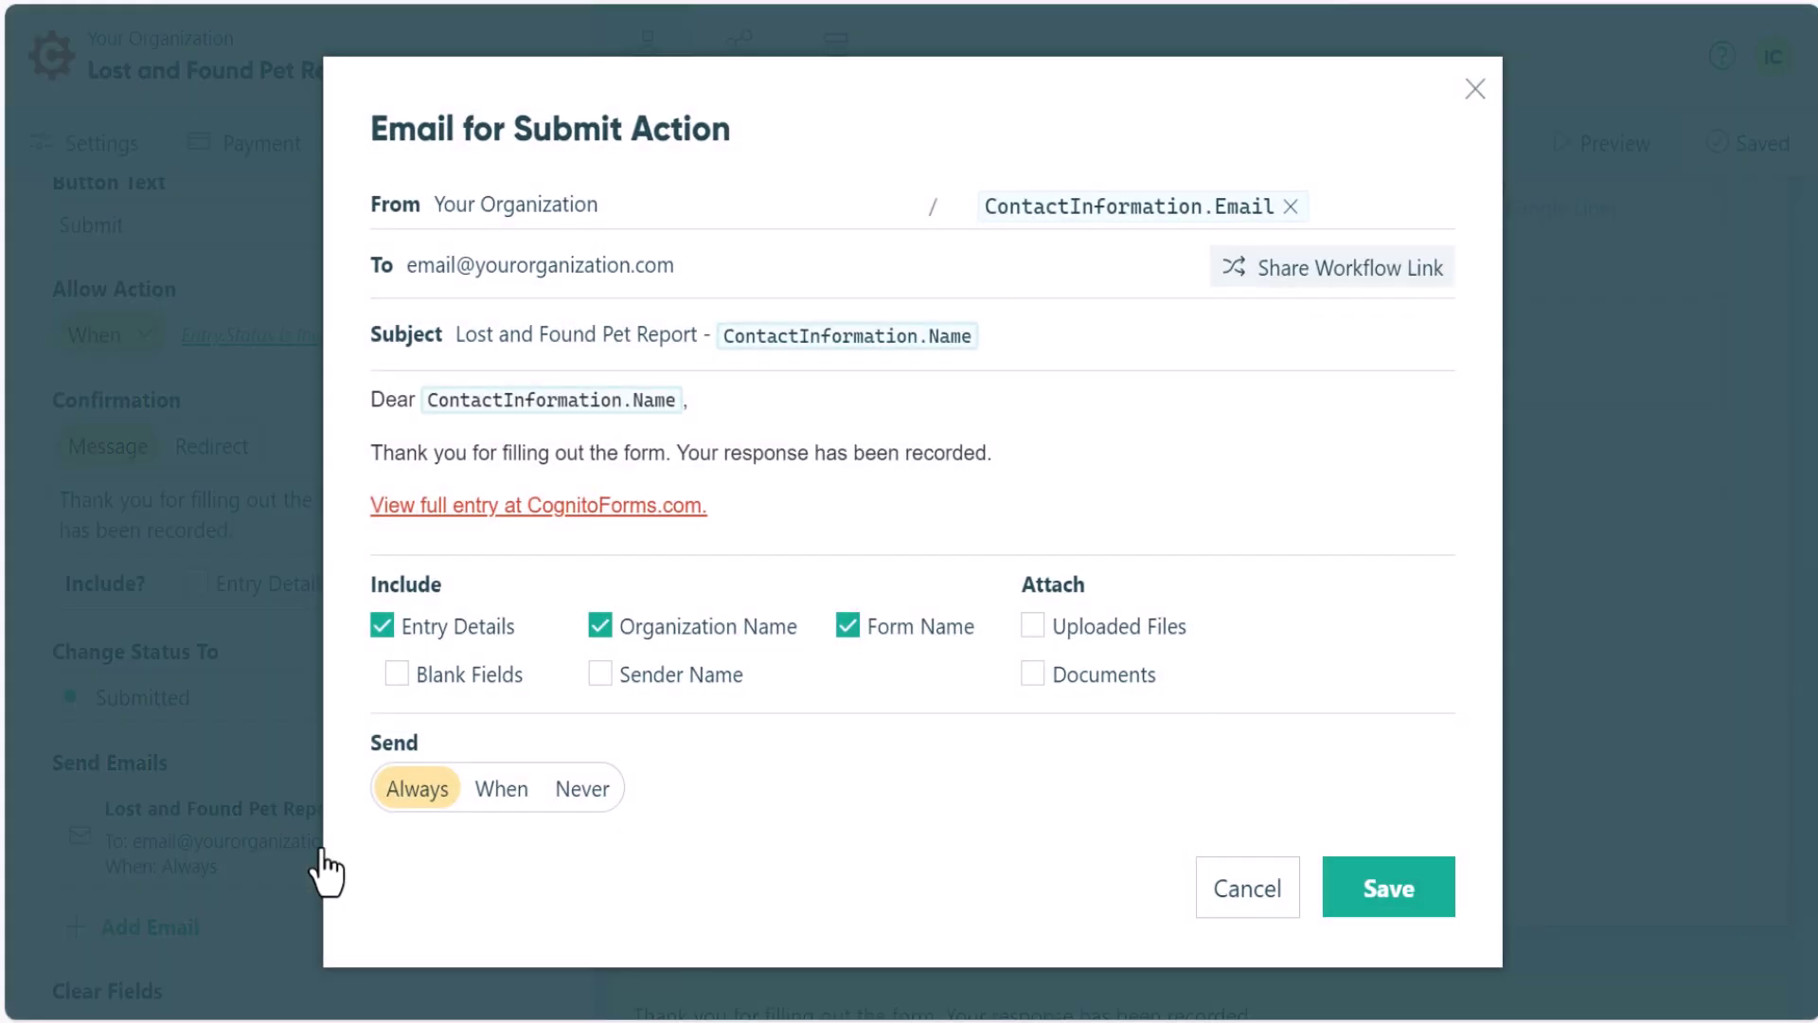
pyautogui.click(1034, 674)
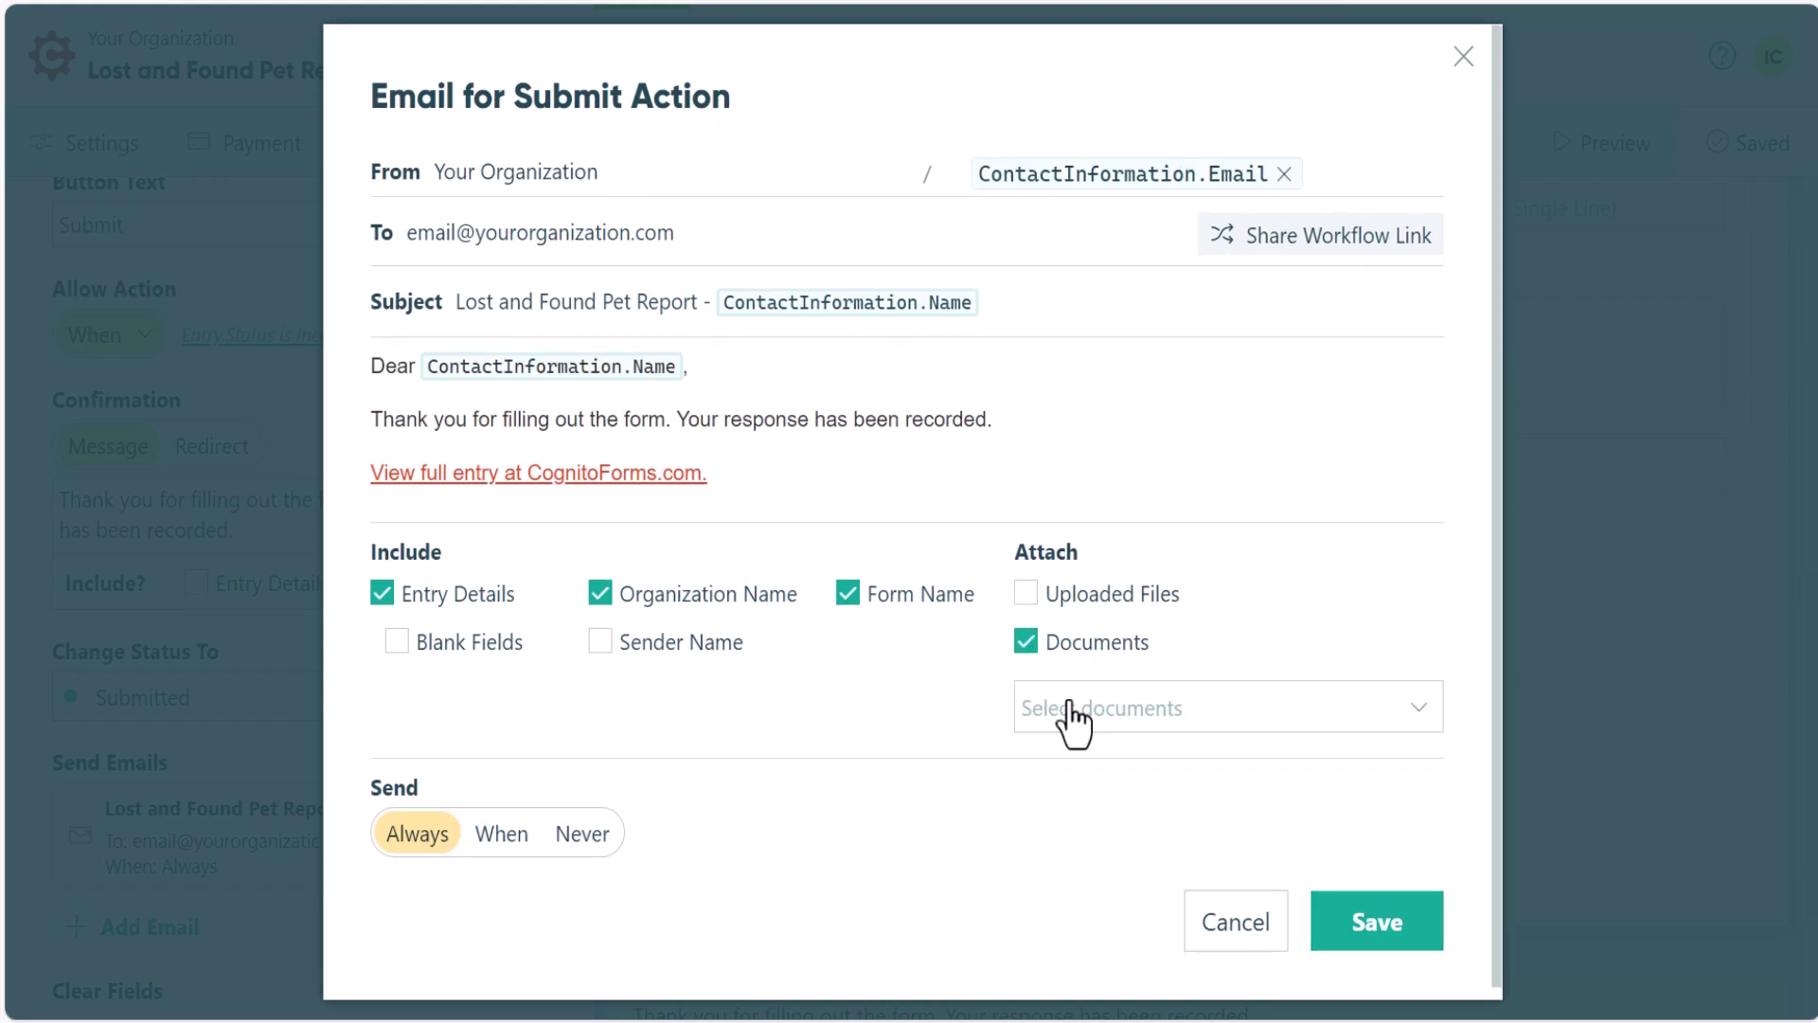
pyautogui.click(1068, 720)
pyautogui.click(1063, 975)
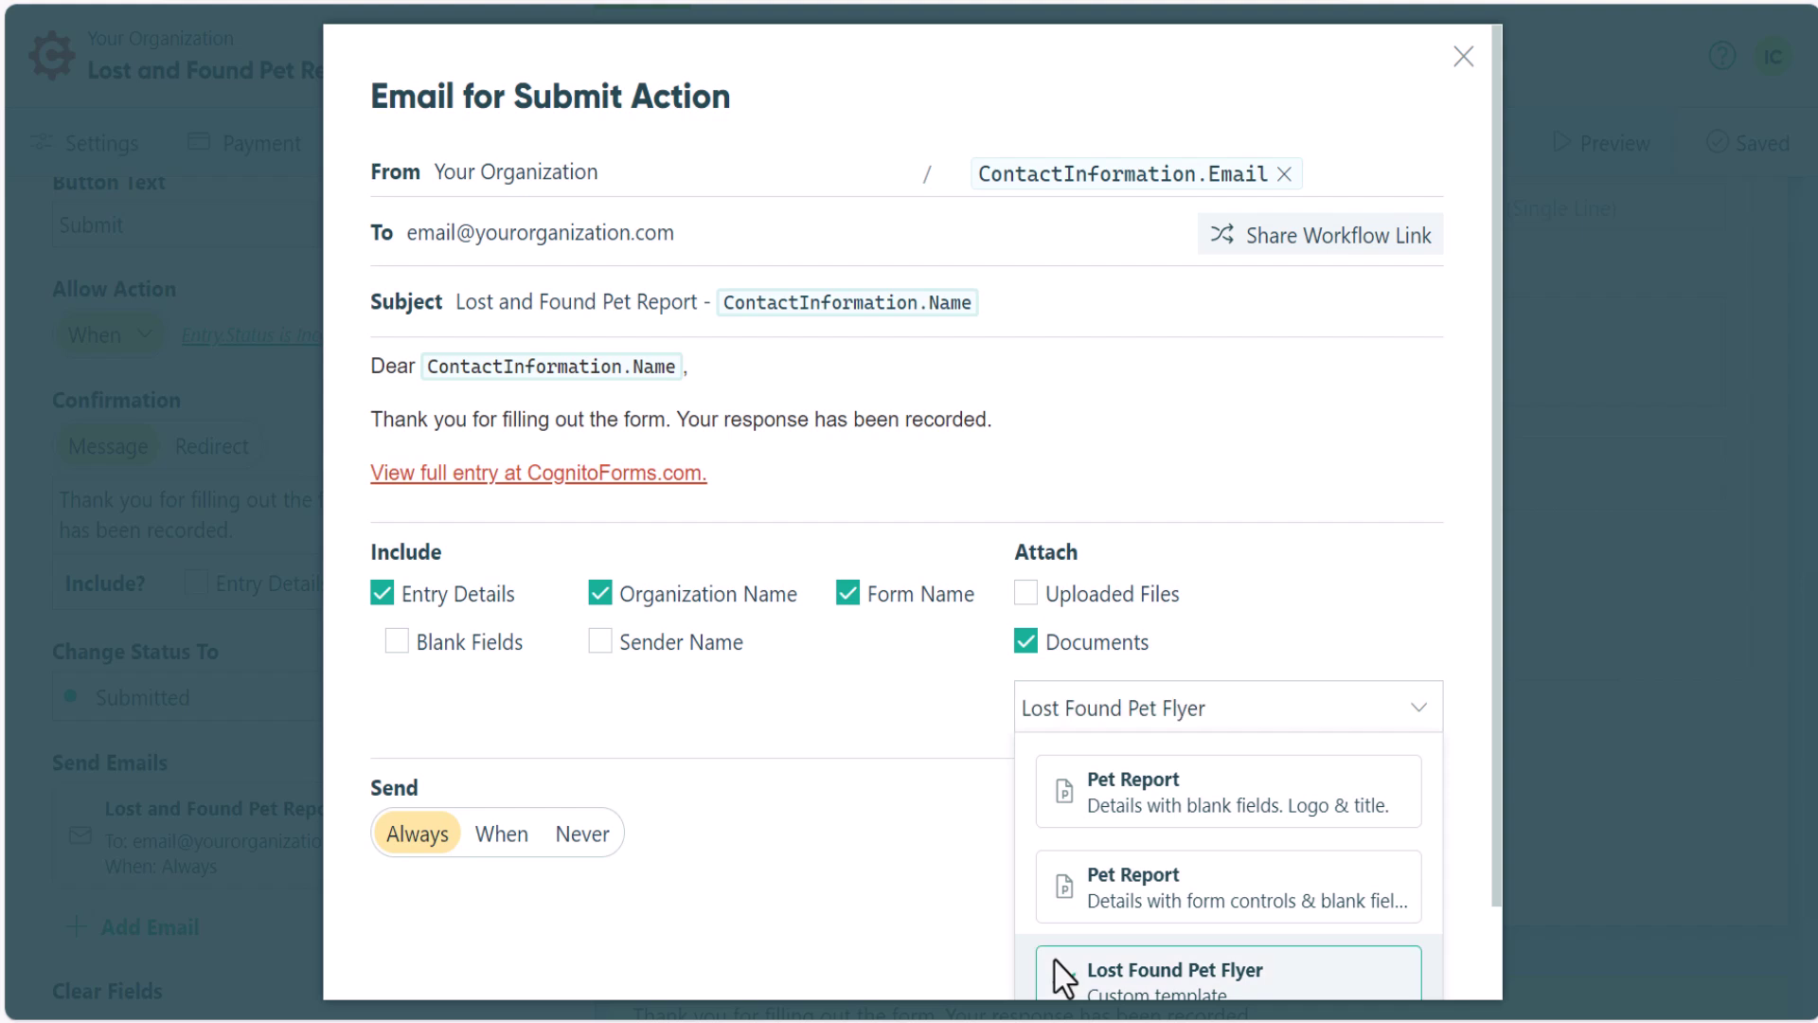
pyautogui.click(964, 724)
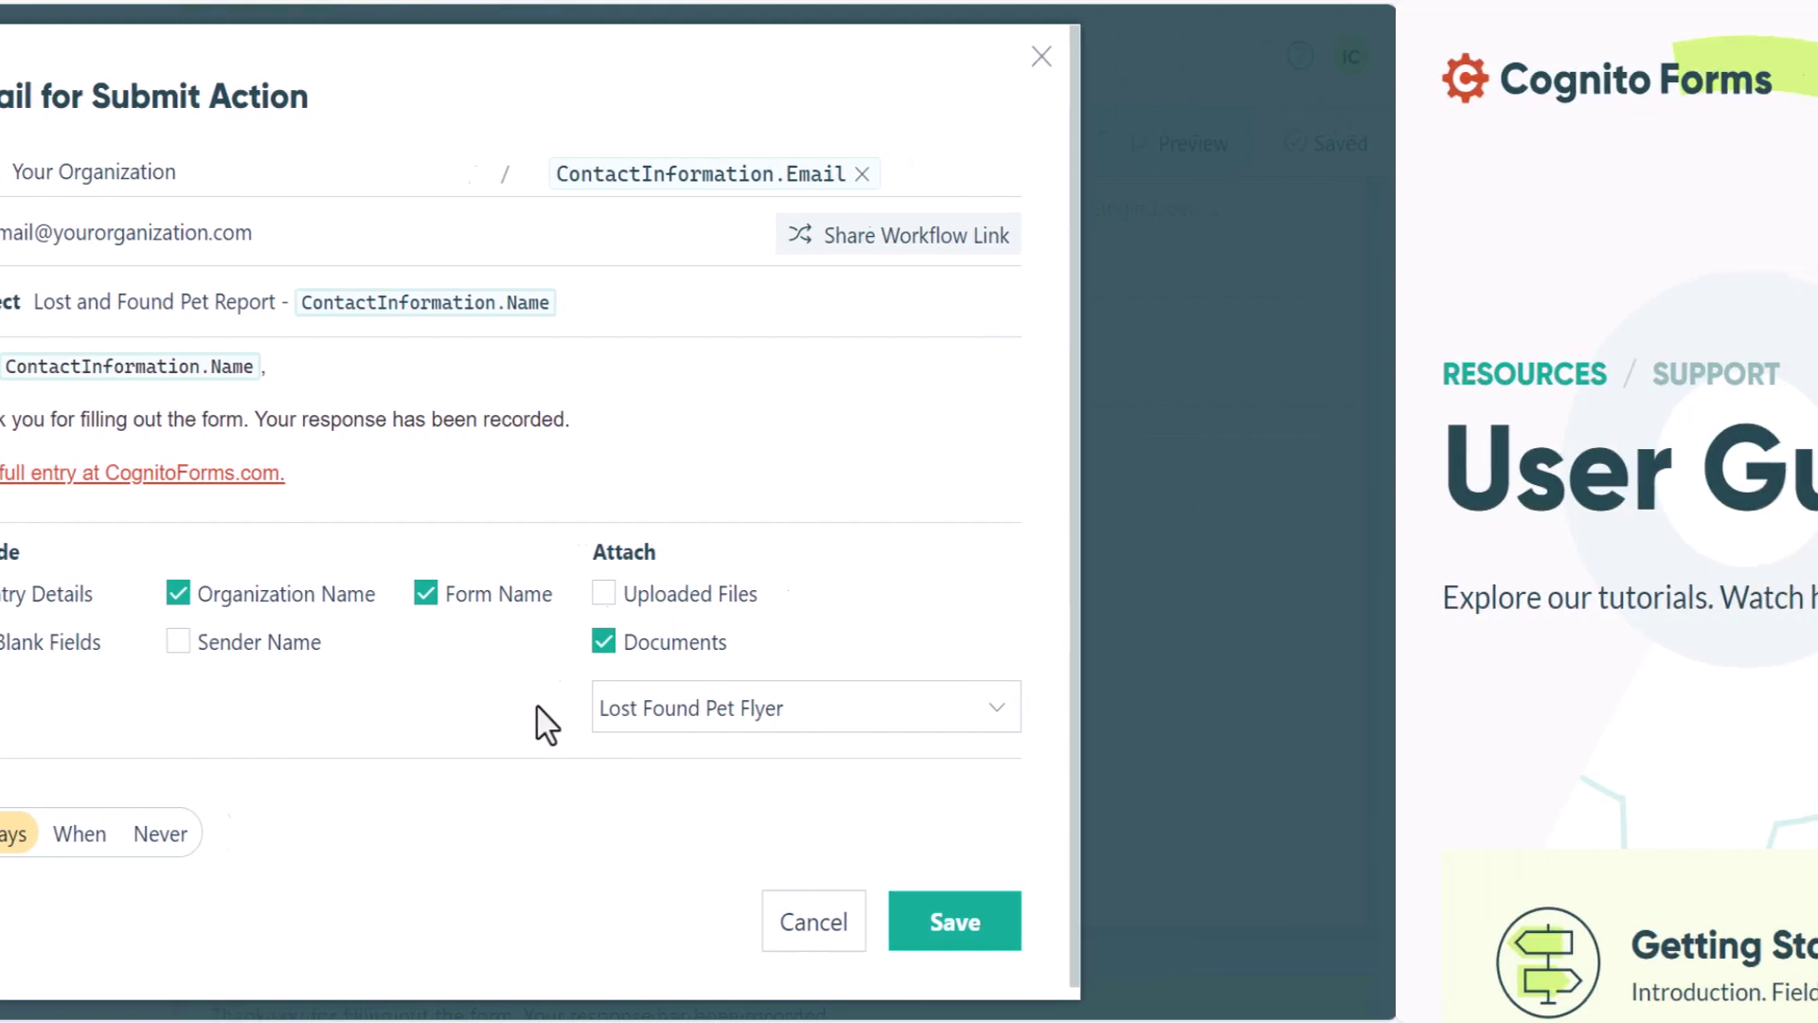
# Go from the User Guides page to Submit a Support Request via Contact Us.
pyautogui.scroll(-9, 1804, 1008)
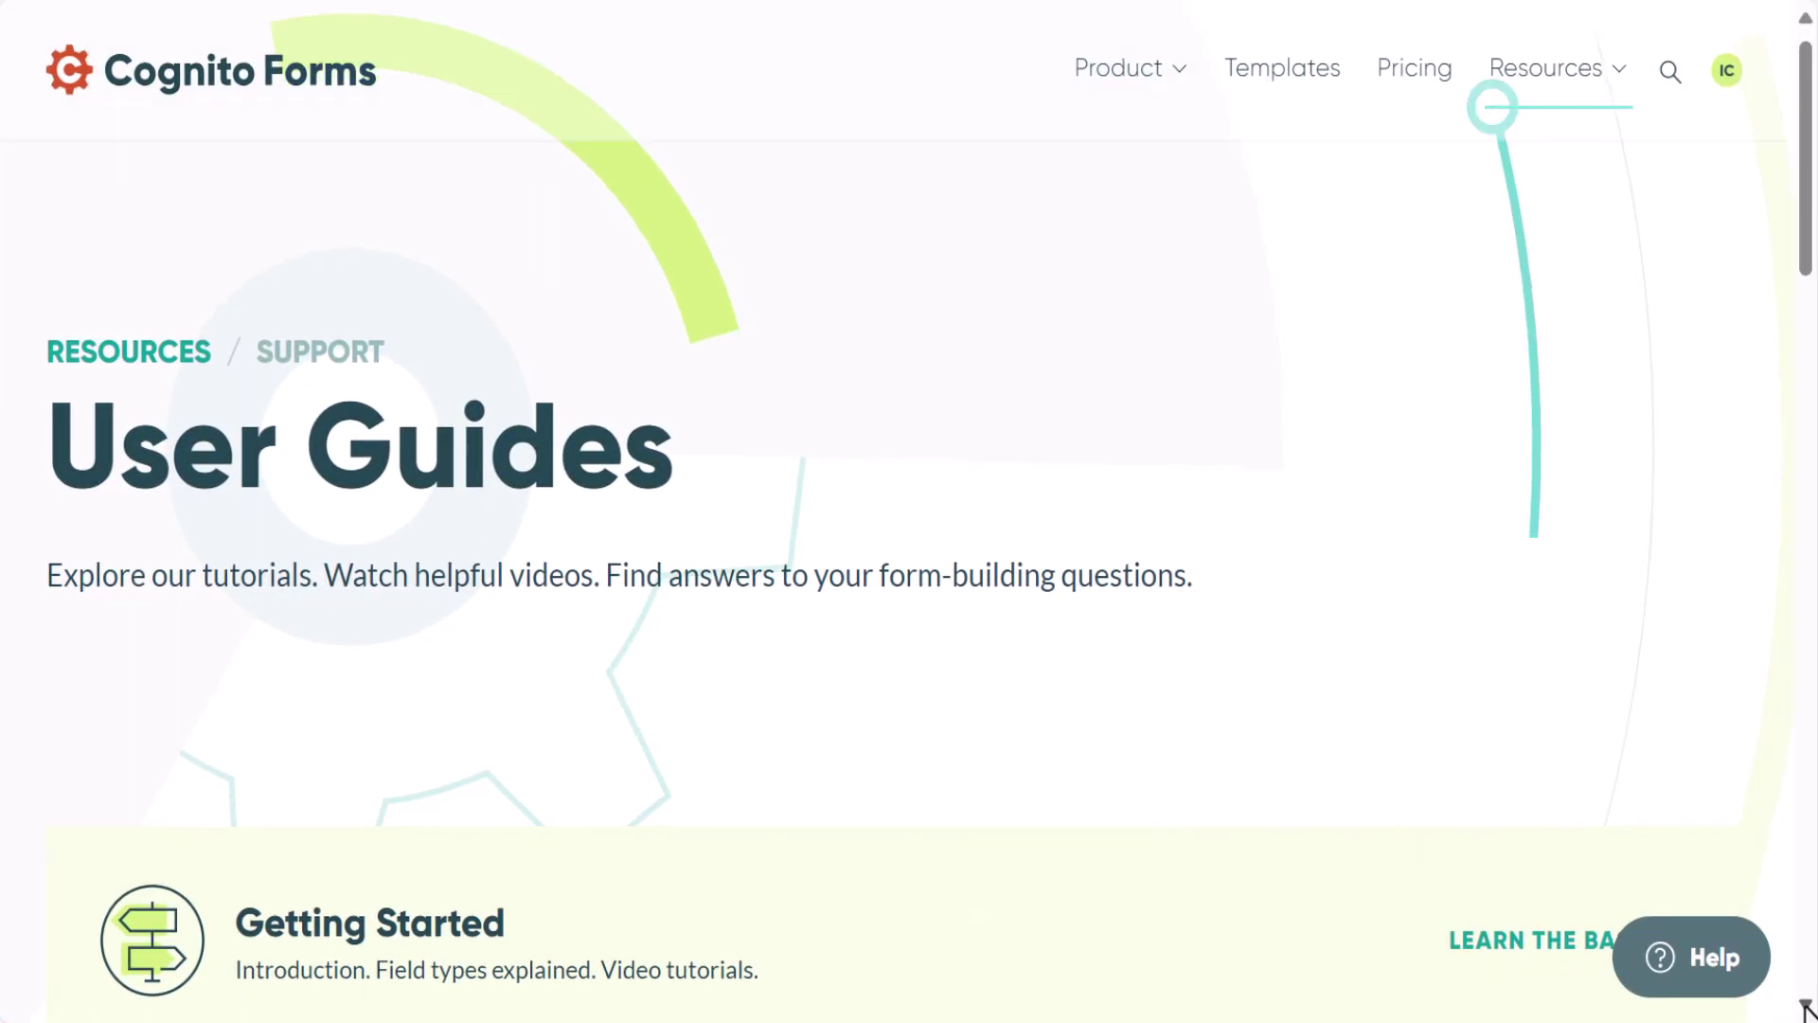
pyautogui.scroll(-15, 1804, 1008)
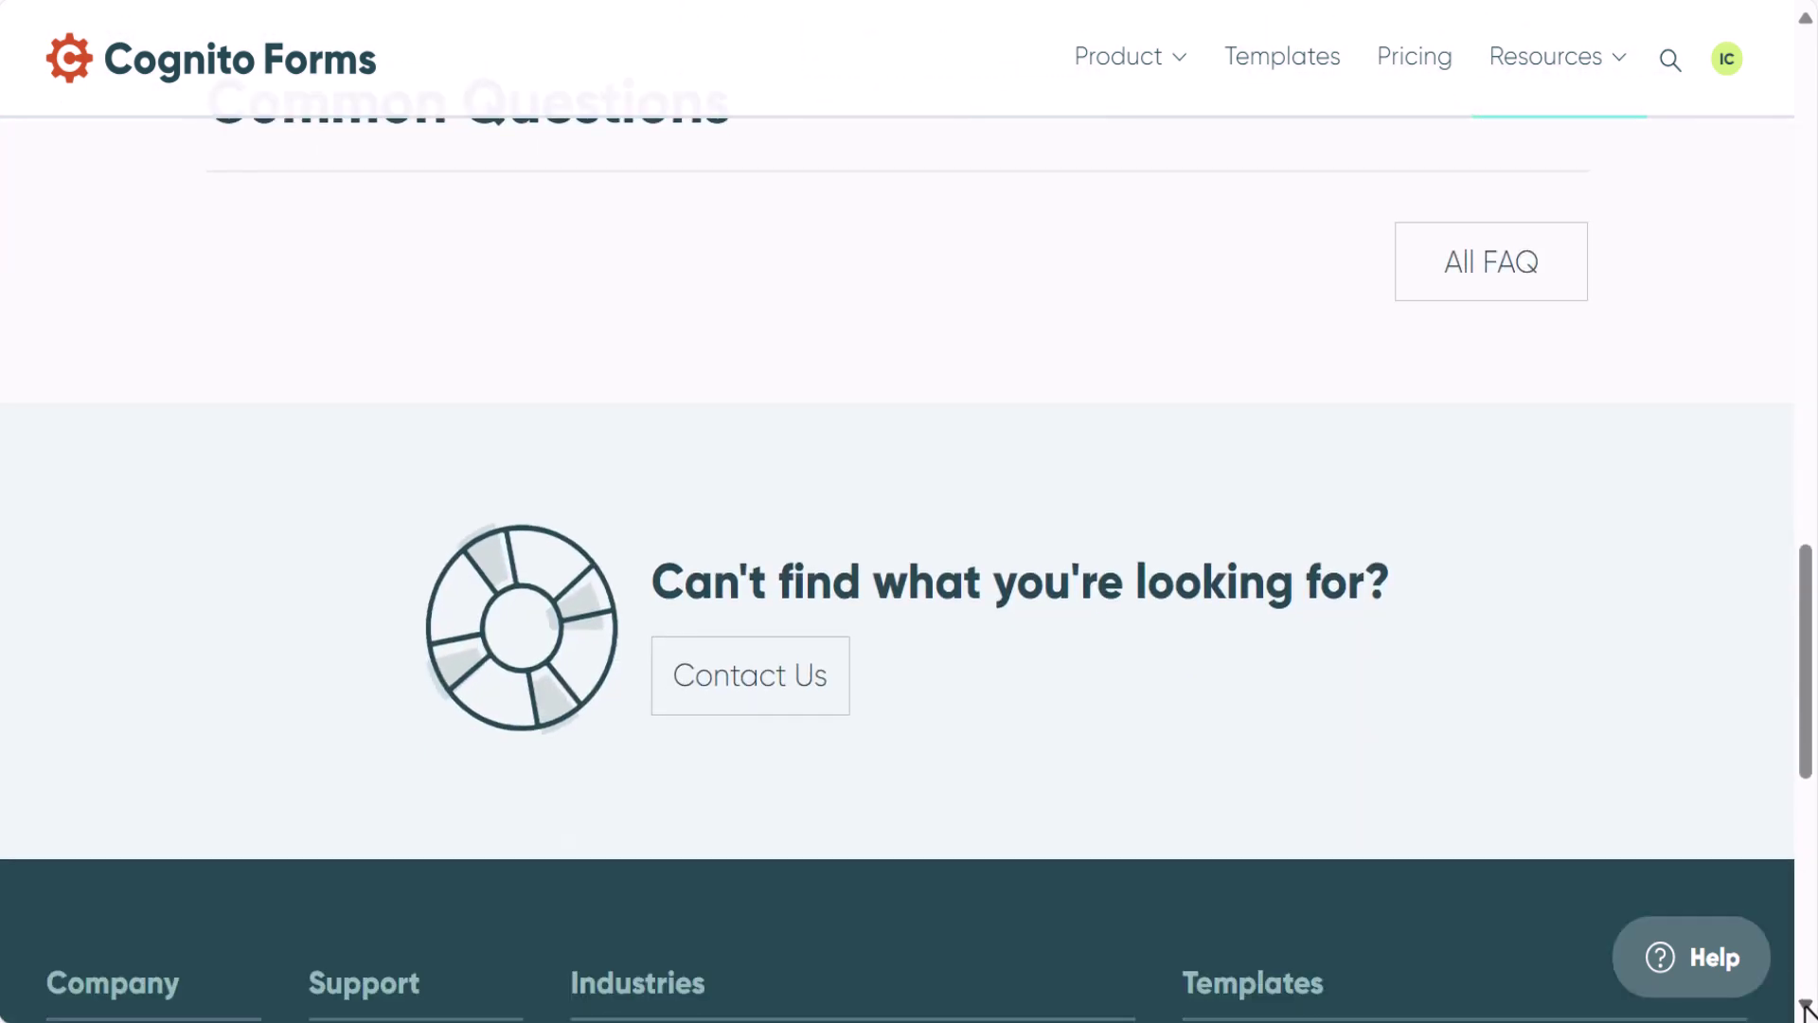
pyautogui.click(751, 714)
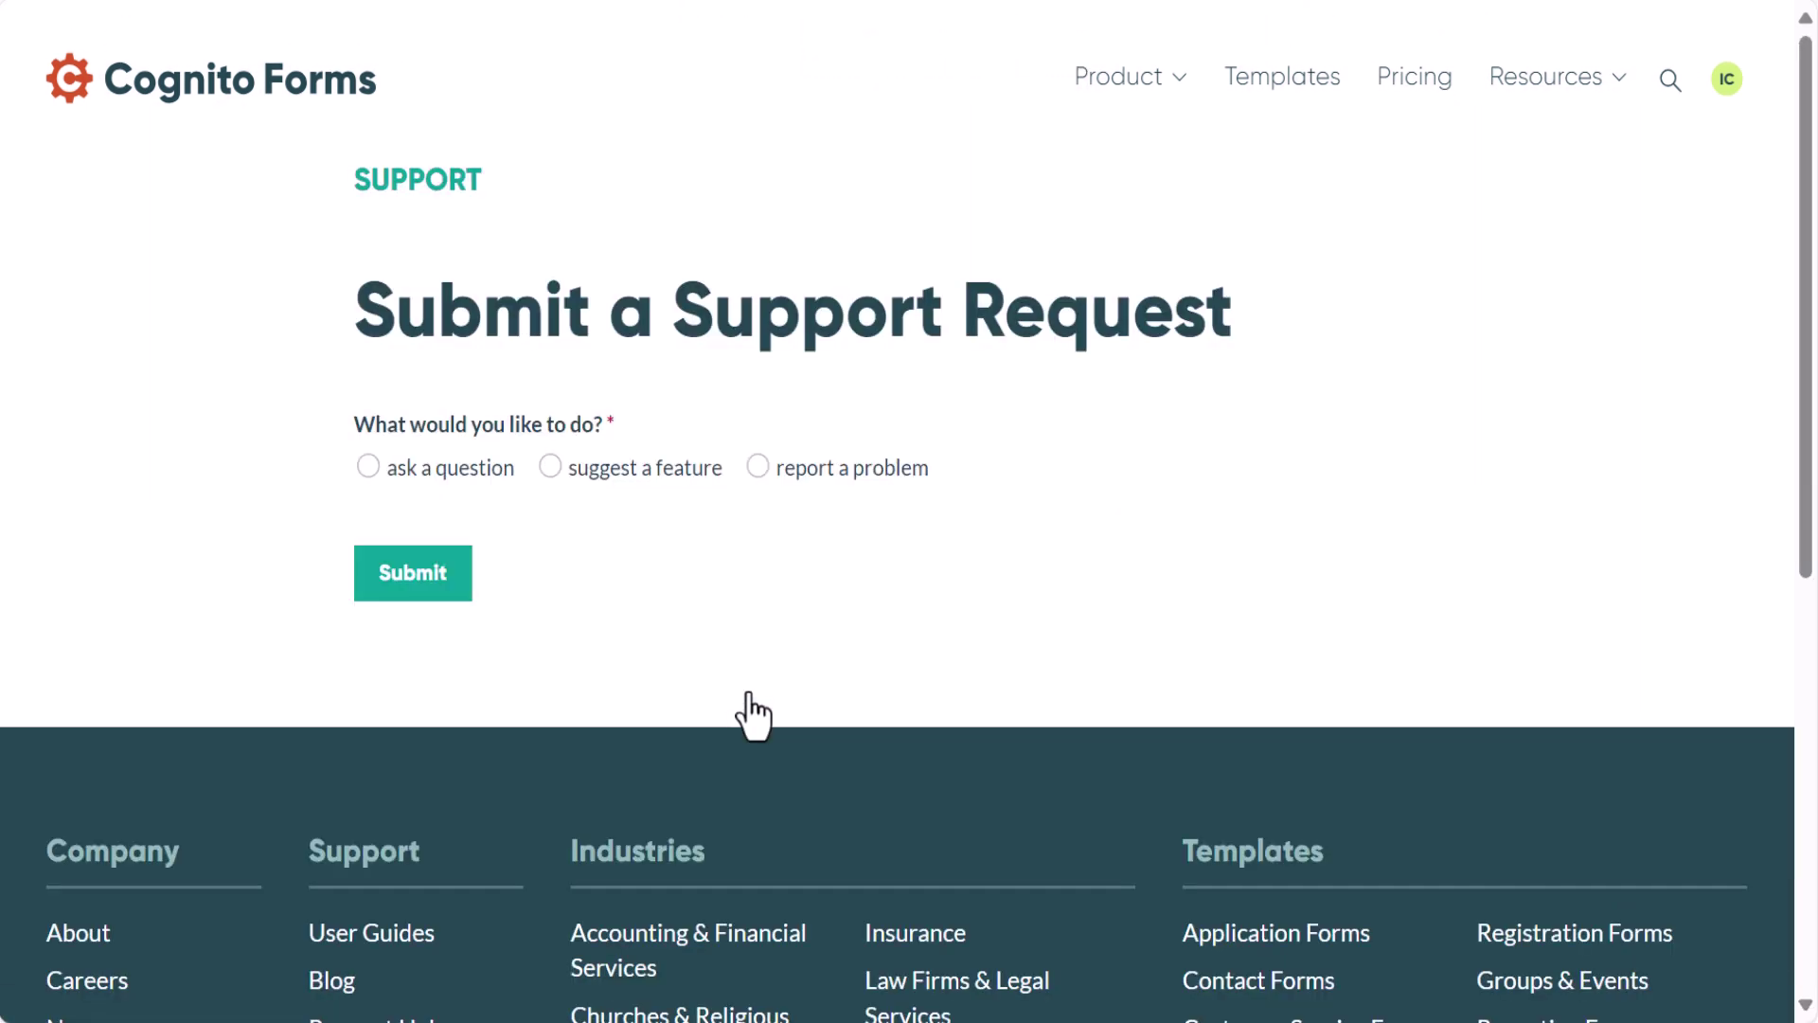